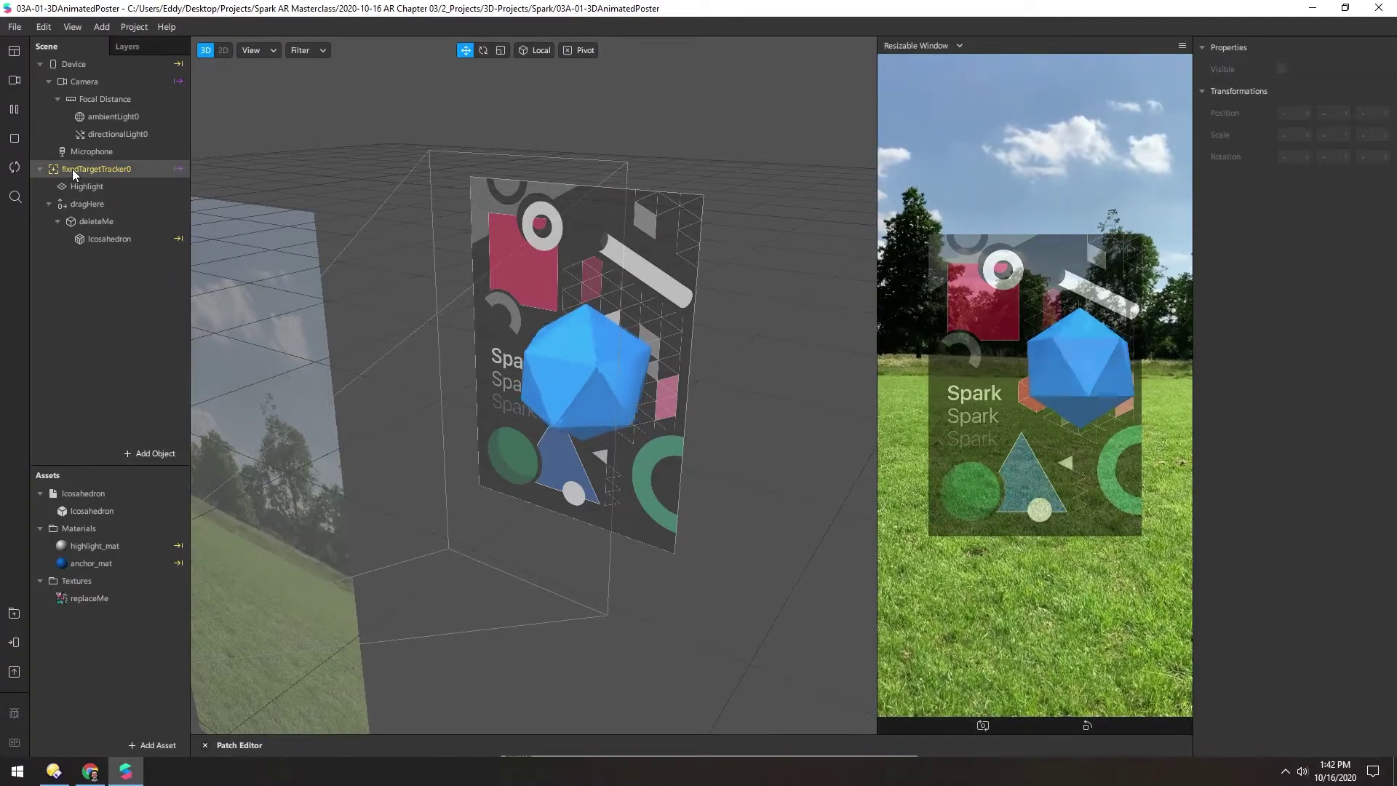
# Remove the replaceMe texture from the fixedTargetTracker0 target tracker and restore it
pyautogui.click(72, 169)
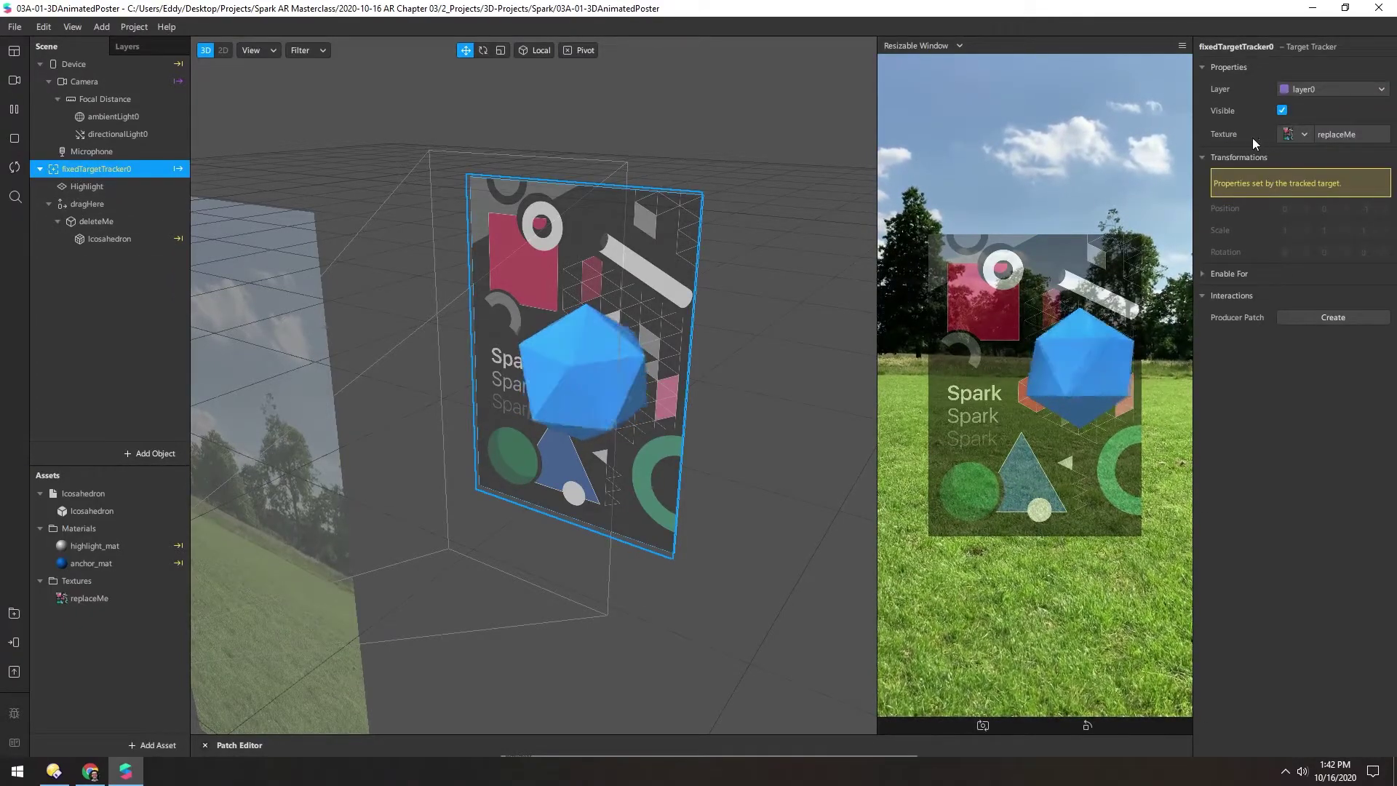
pyautogui.click(1293, 134)
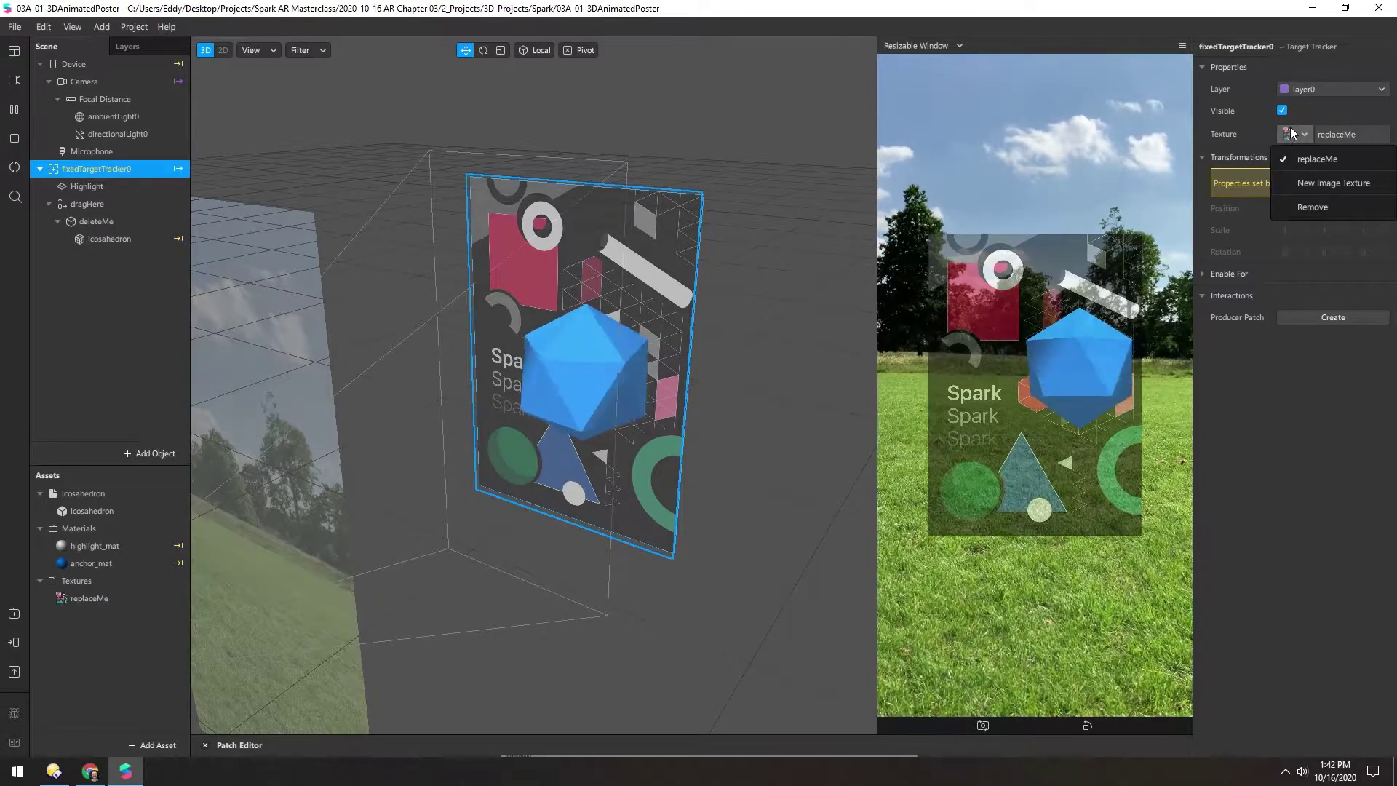
pyautogui.click(1302, 206)
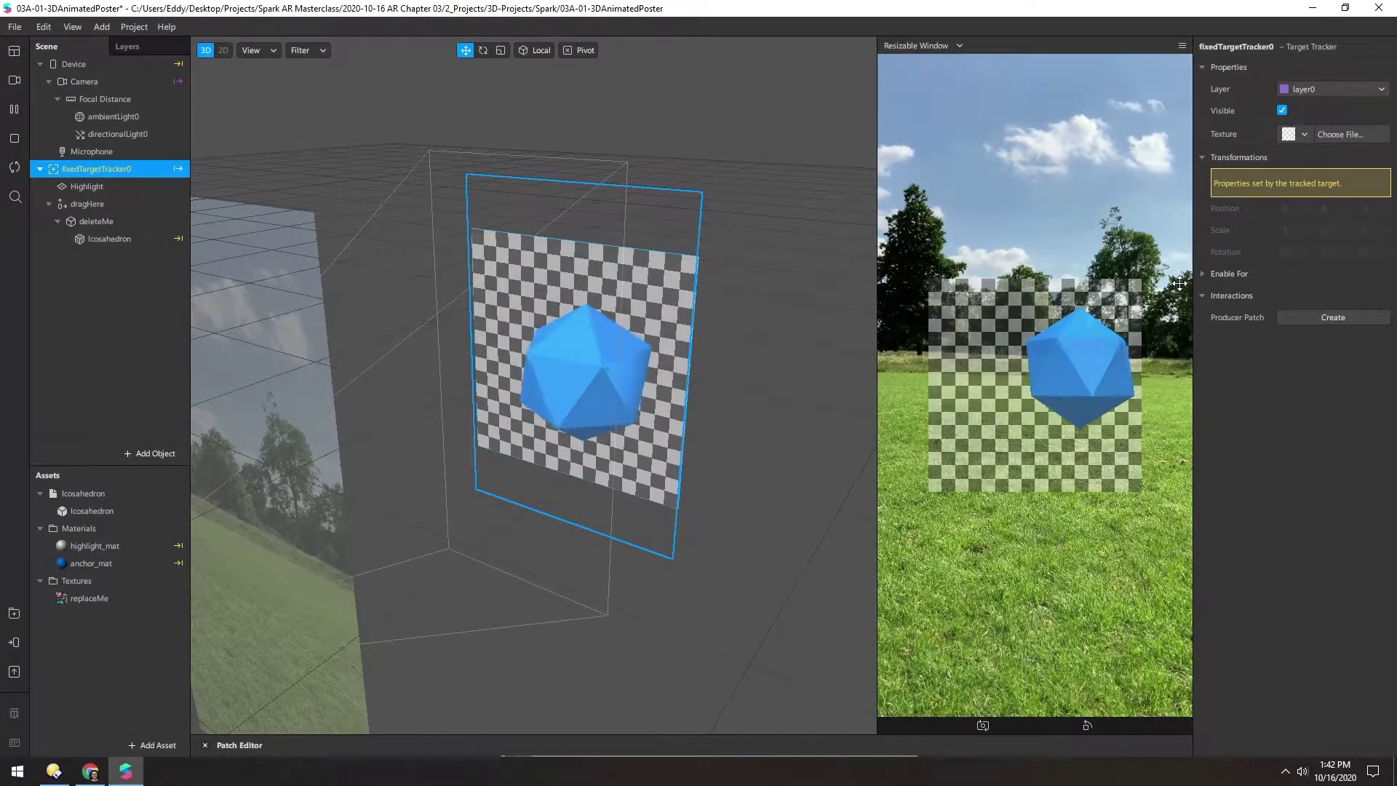
pyautogui.moveTo(1180, 284); pyautogui.dragTo(1299, 134)
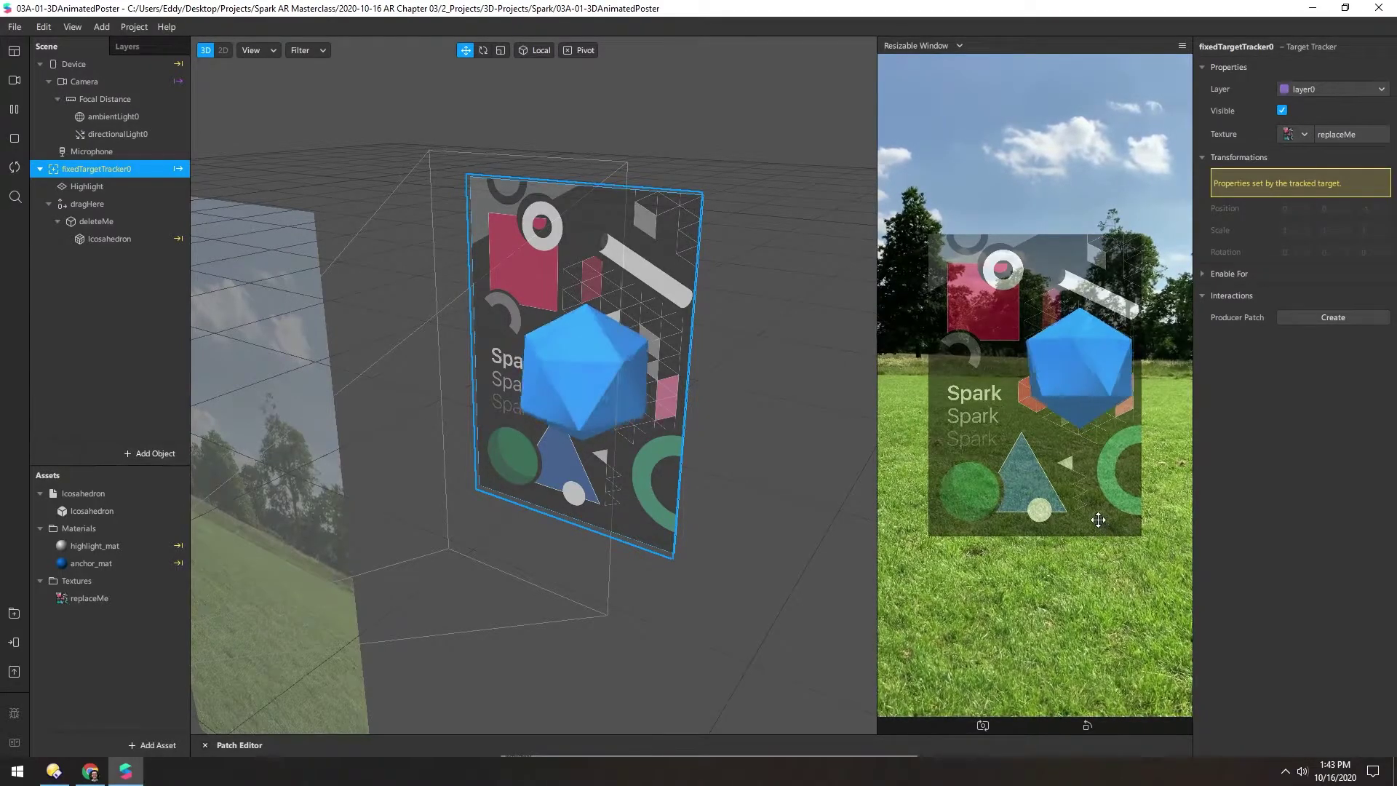
# Restart the effect and enlarge the Patch Editor to view the Camera and instruction patches
pyautogui.click(14, 168)
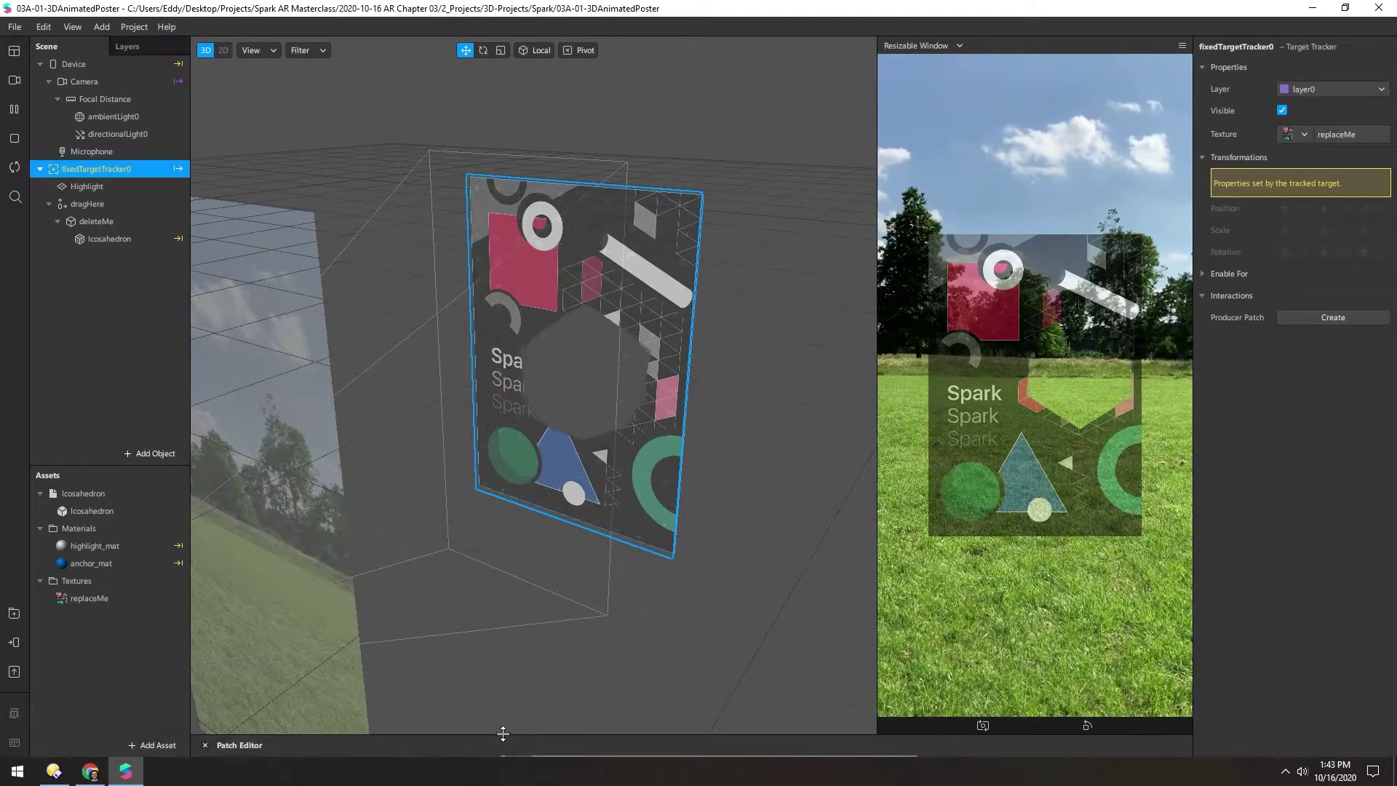
pyautogui.moveTo(505, 734); pyautogui.dragTo(460, 348)
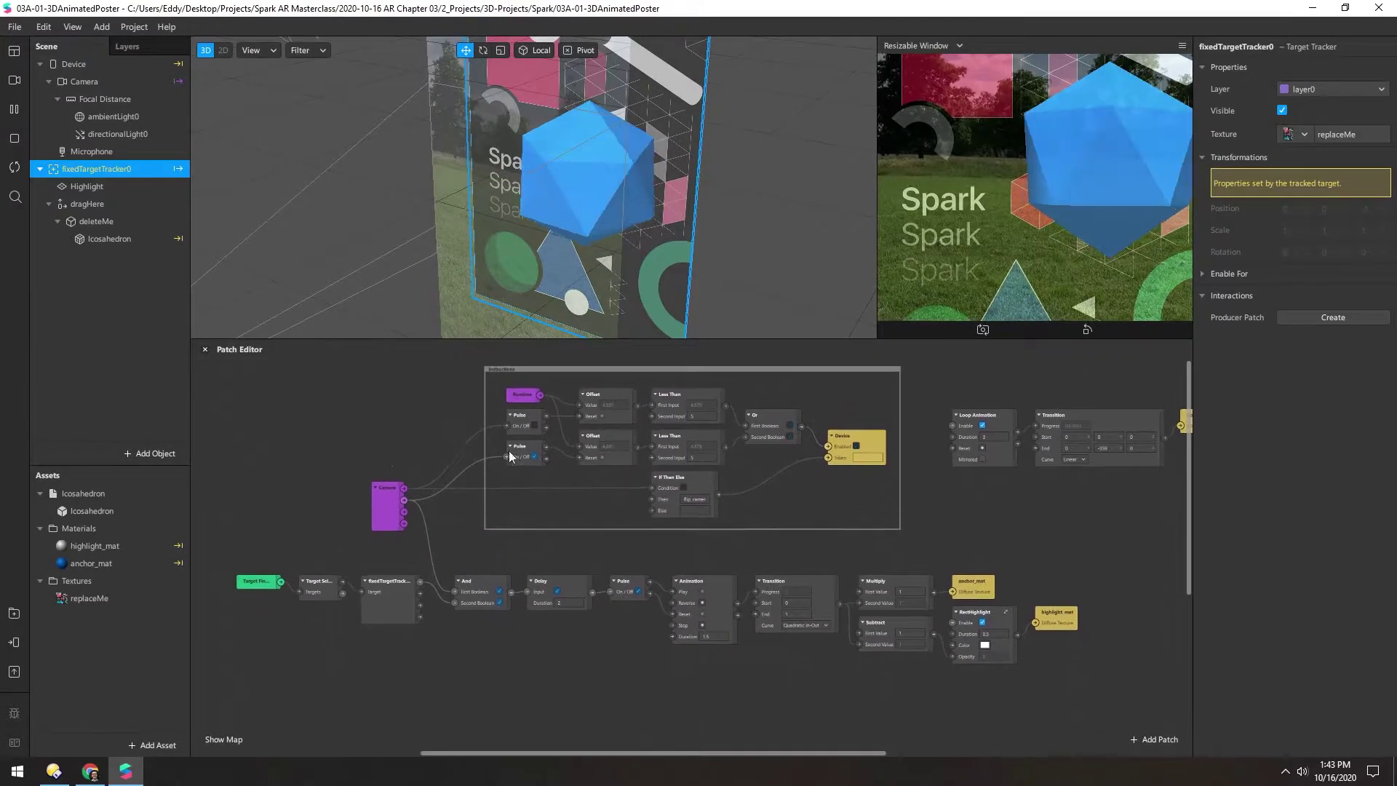
pyautogui.scroll(2, 632, 395)
pyautogui.scroll(1, 332, 456)
pyautogui.scroll(-1, 311, 529)
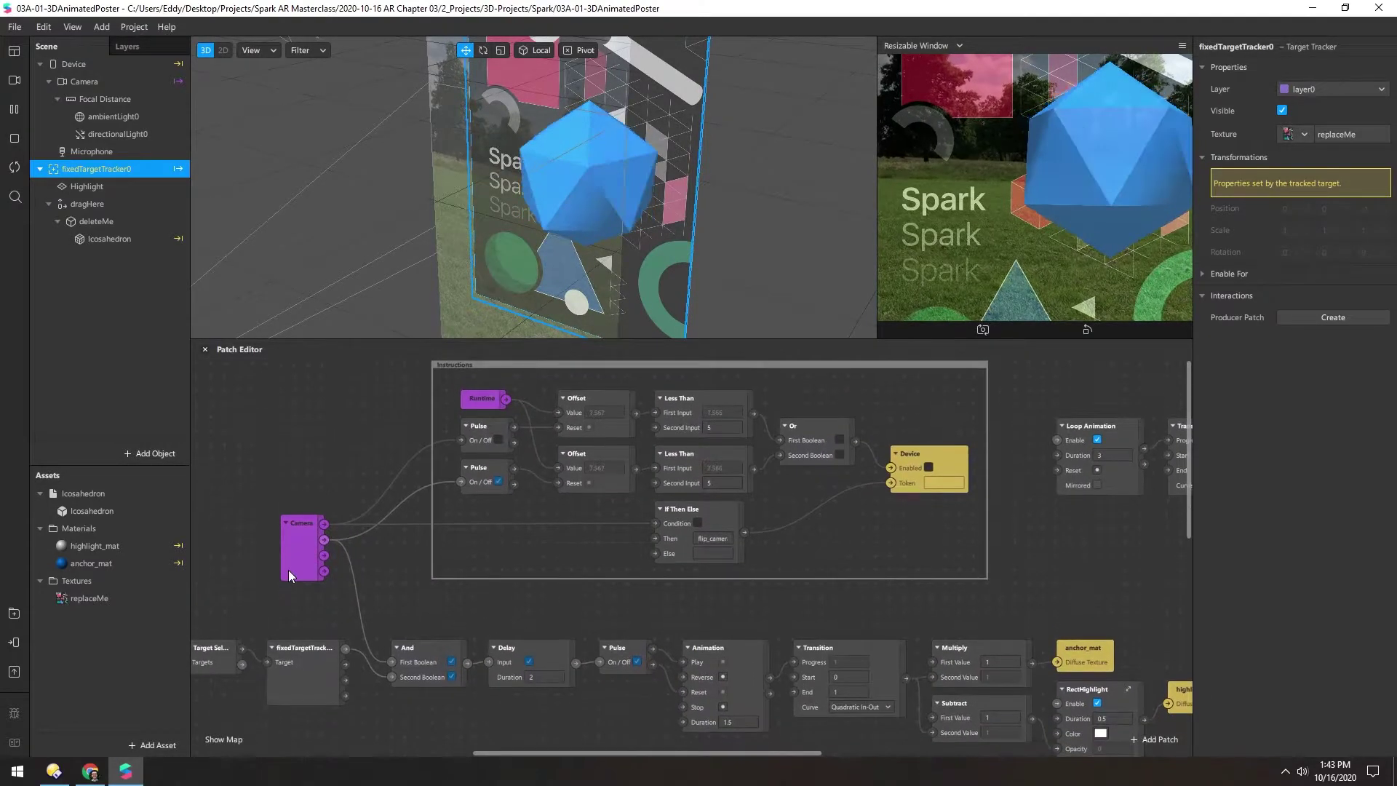
# Set the preview device to iPhone 8, narrow the preview pane and restart the effect
pyautogui.click(938, 43)
pyautogui.moveTo(941, 49)
pyautogui.click(1033, 106)
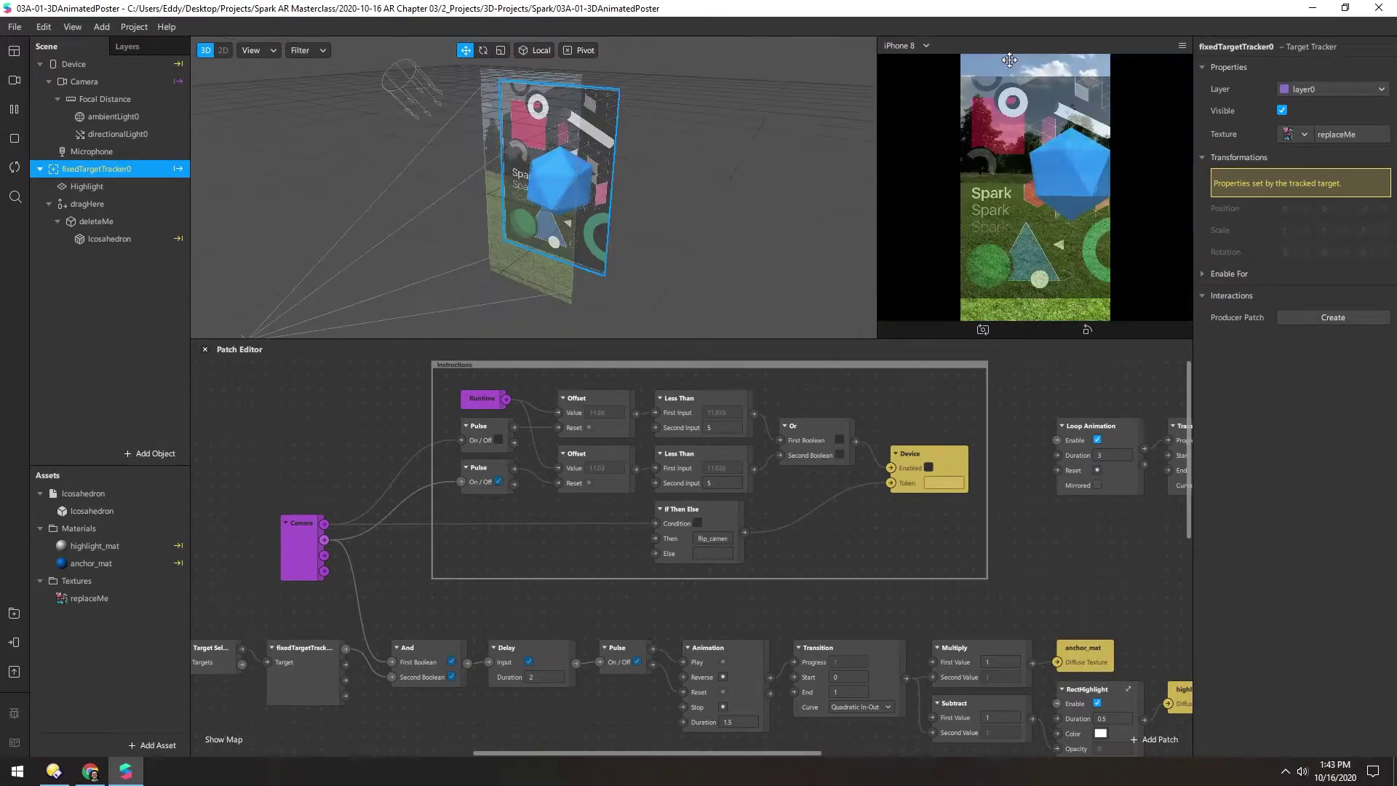
pyautogui.moveTo(883, 284); pyautogui.dragTo(955, 281)
pyautogui.click(11, 177)
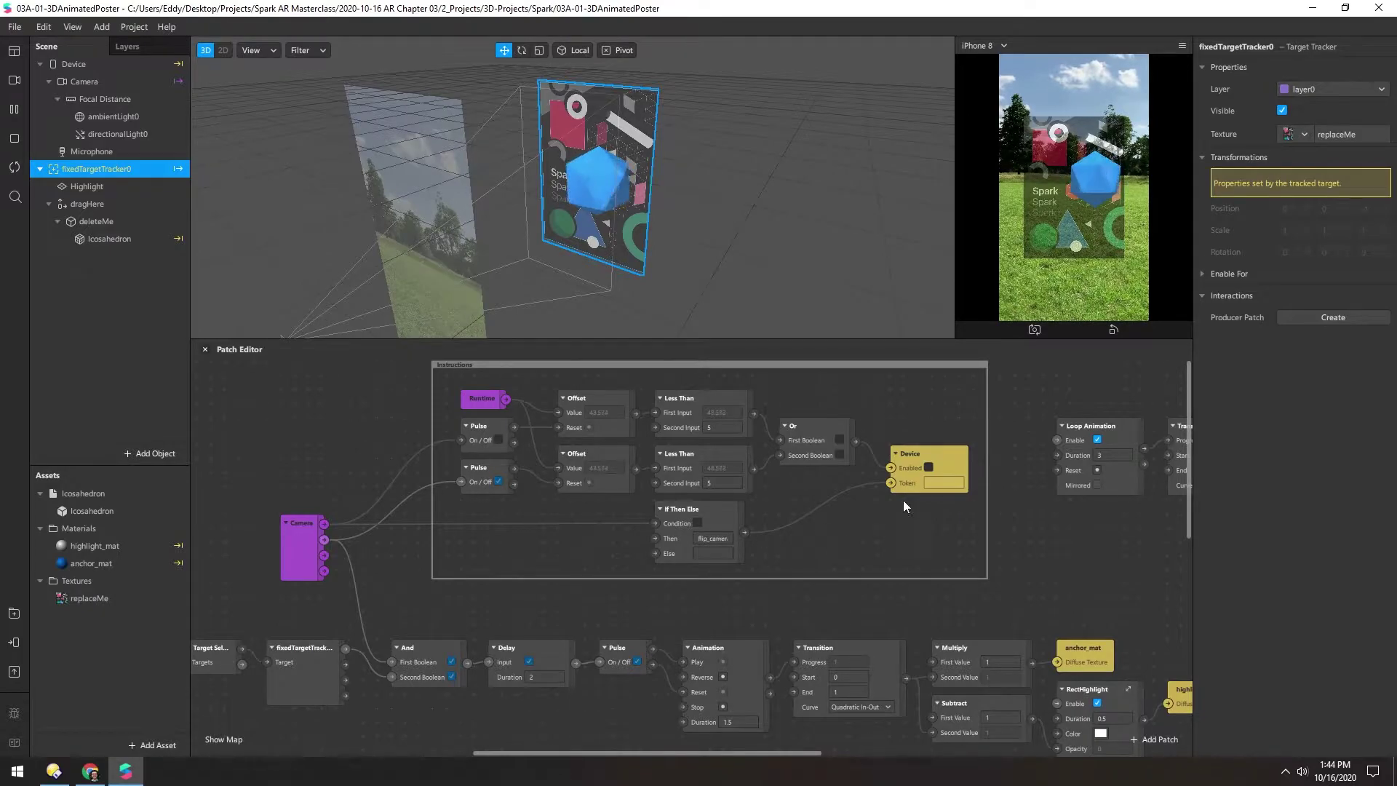
# With the preview on the front camera, give the Device patch the flip_camera token directly and delete the If Then Else patch
pyautogui.click(1034, 329)
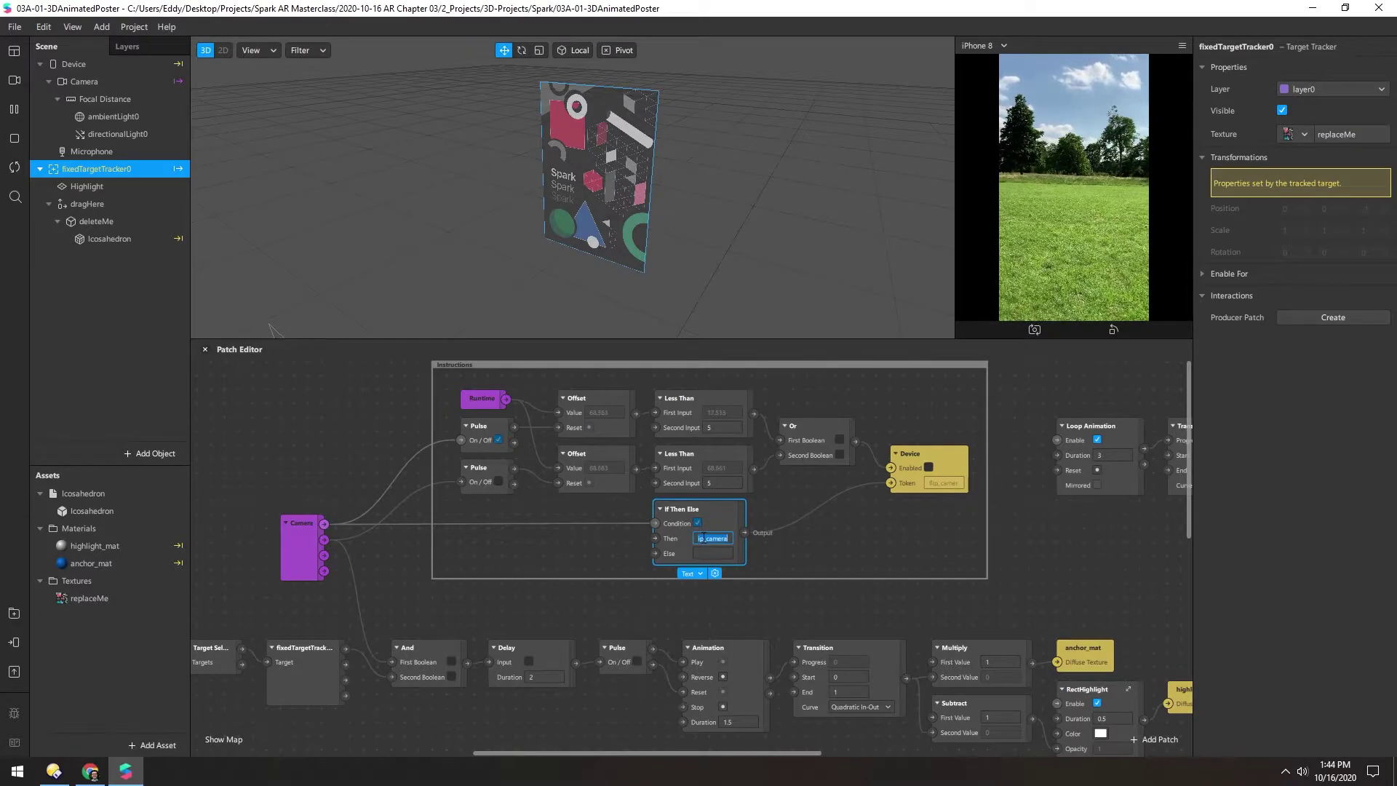
pyautogui.moveTo(887, 484); pyautogui.dragTo(889, 483)
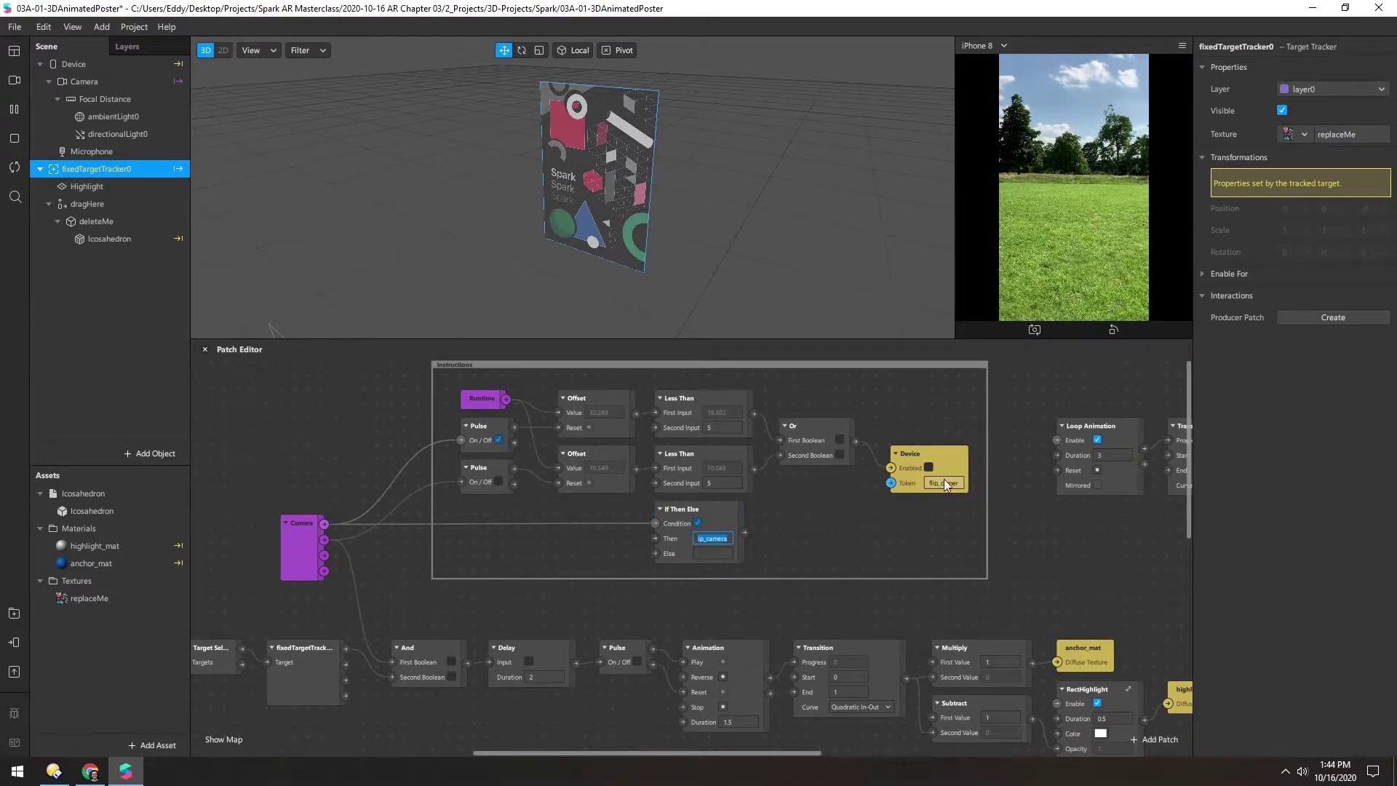
pyautogui.click(557, 552)
pyautogui.click(673, 508)
pyautogui.press('Delete')
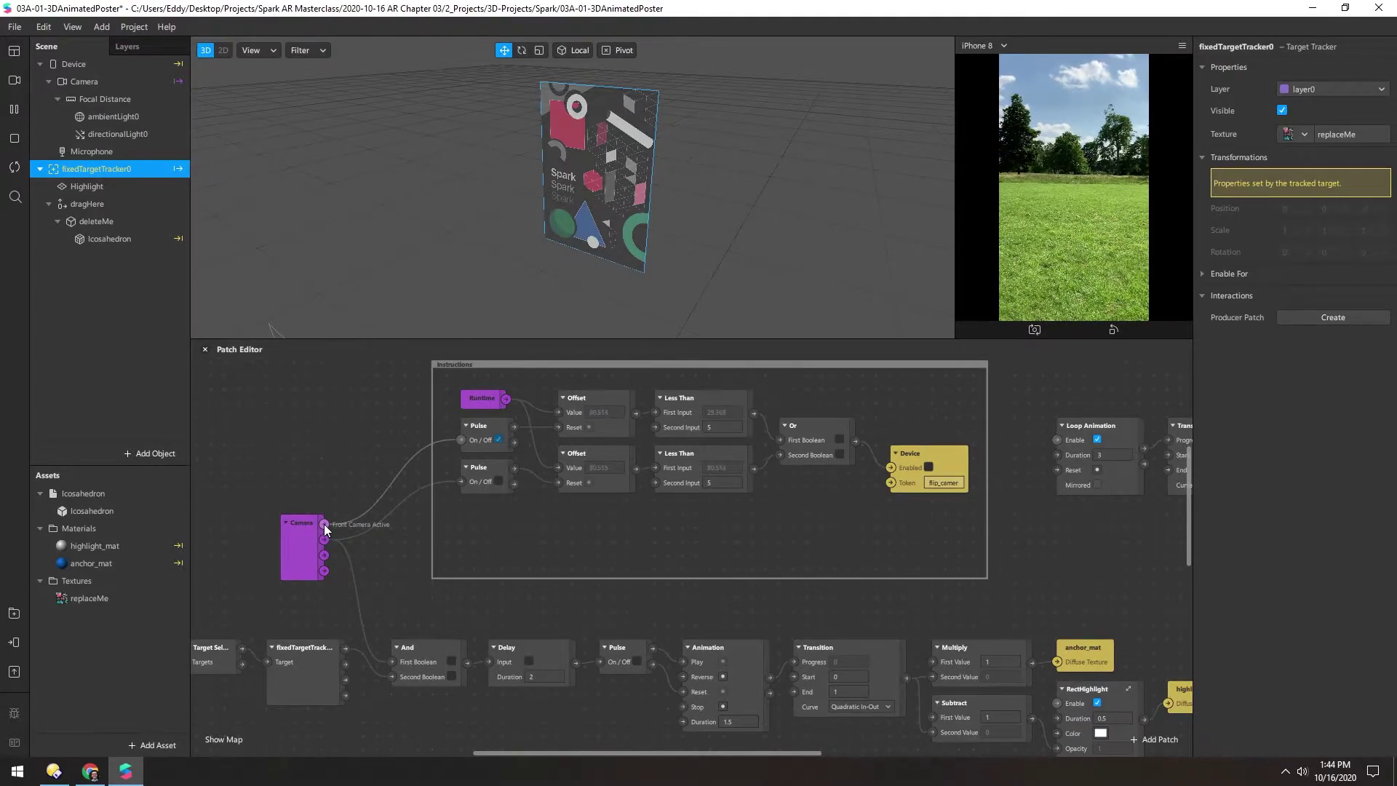
# Connect the Camera patch's Front Camera Active output to the Device patch's Enabled input and delete the Runtime, Pulse, Offset, Less Than and Or patches
pyautogui.moveTo(738, 509); pyautogui.dragTo(891, 467)
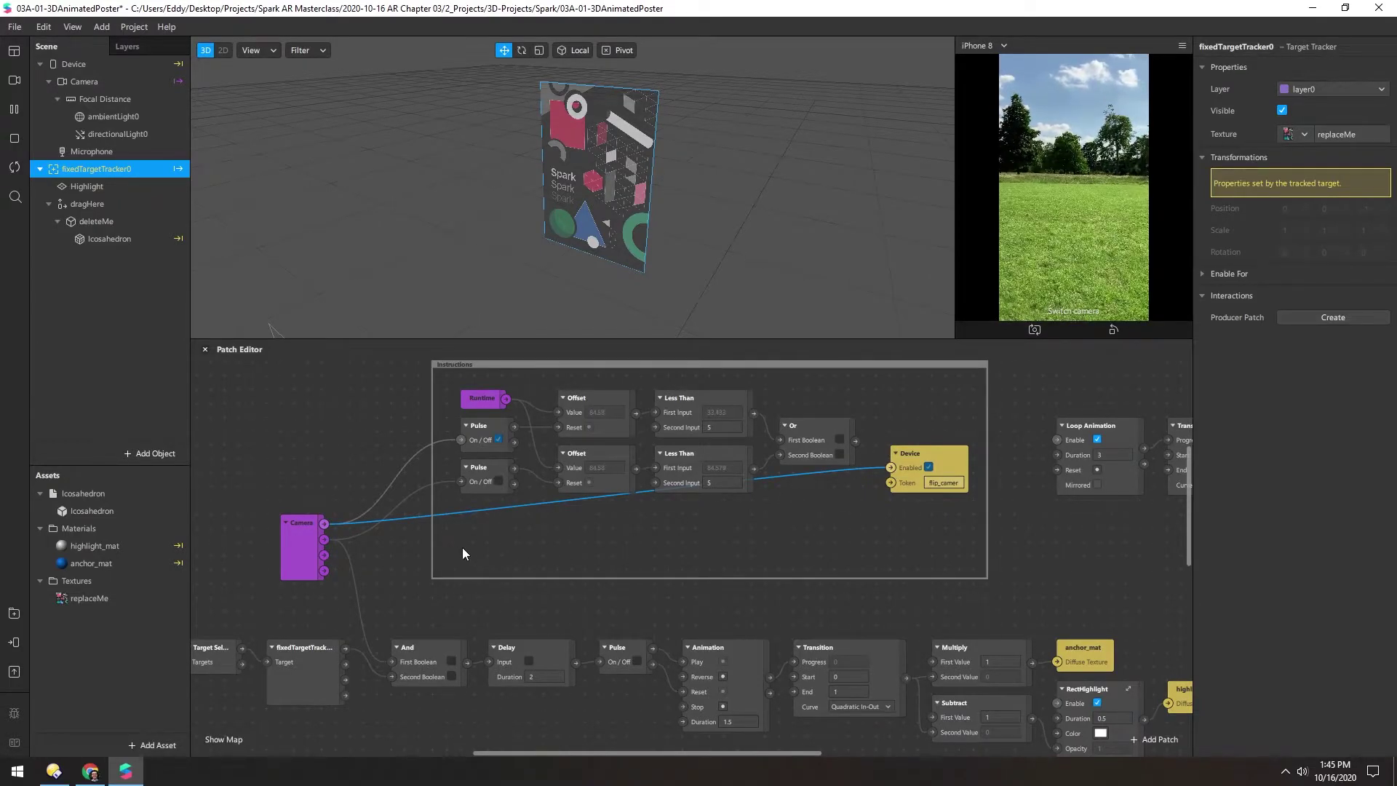
pyautogui.moveTo(462, 552)
pyautogui.mouseDown()
pyautogui.moveTo(760, 420)
pyautogui.moveTo(826, 418)
pyautogui.moveTo(496, 518)
pyautogui.moveTo(478, 538)
pyautogui.mouseUp()
pyautogui.press('Delete')
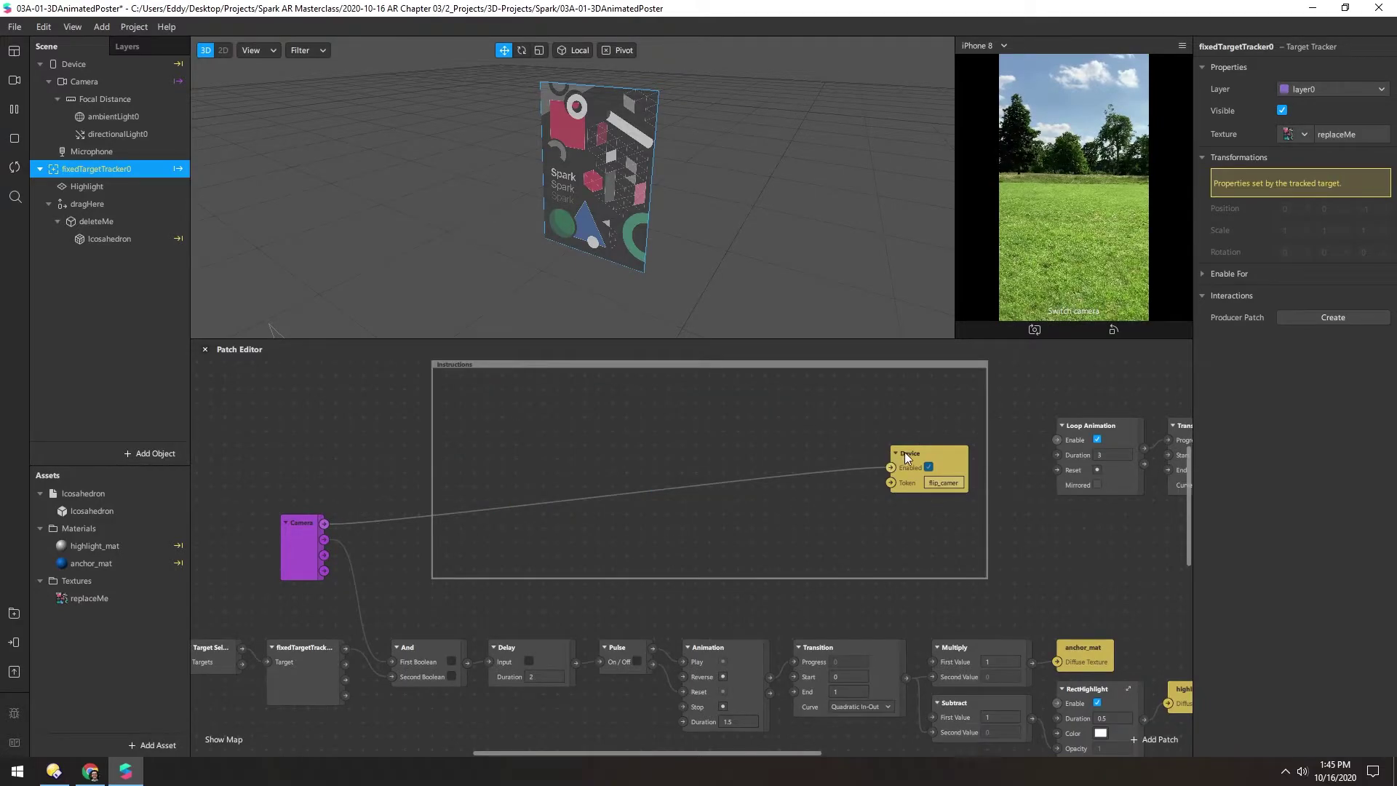
# Move the Device patch closer to the Camera patch and test its instruction by switching the preview camera back and forth
pyautogui.moveTo(905, 452); pyautogui.dragTo(477, 487)
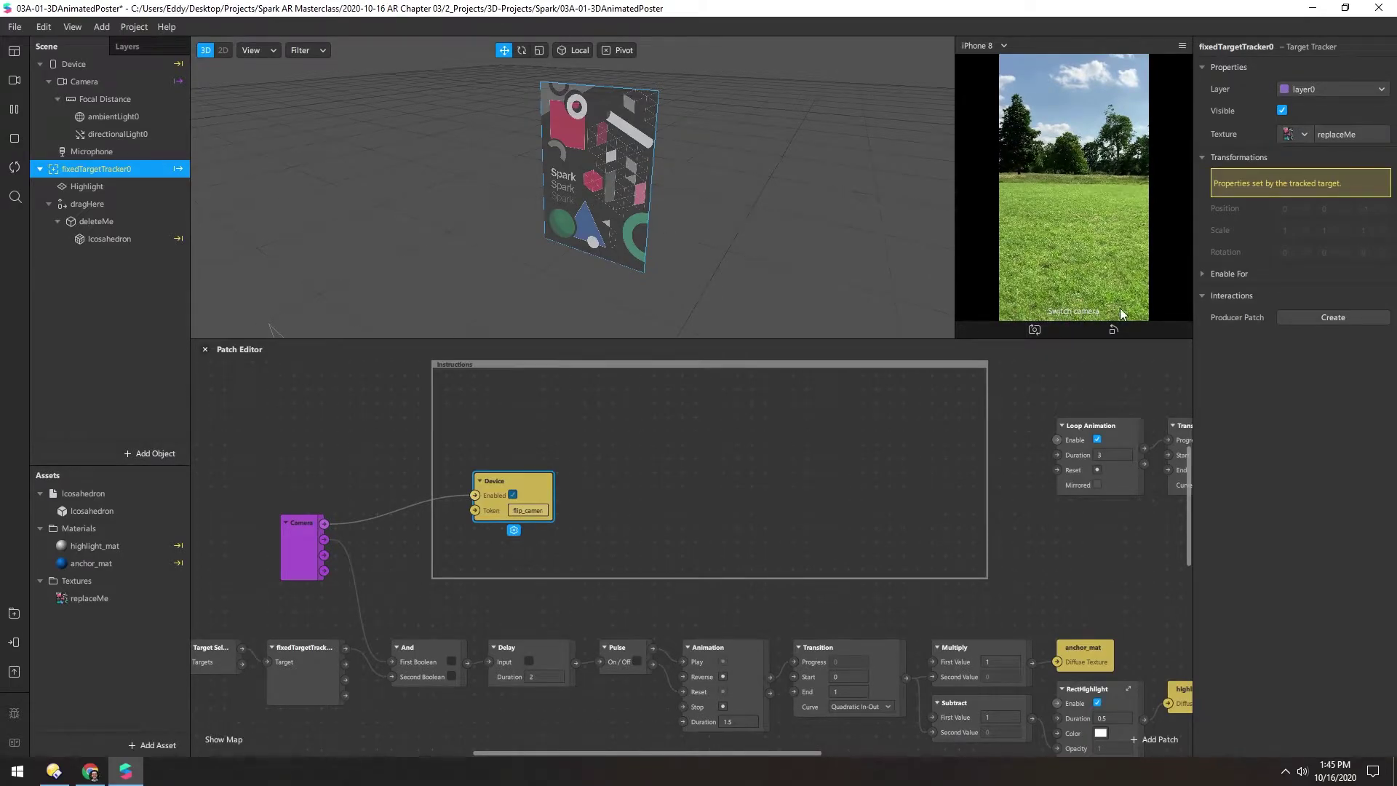
pyautogui.click(1036, 329)
pyautogui.click(1035, 329)
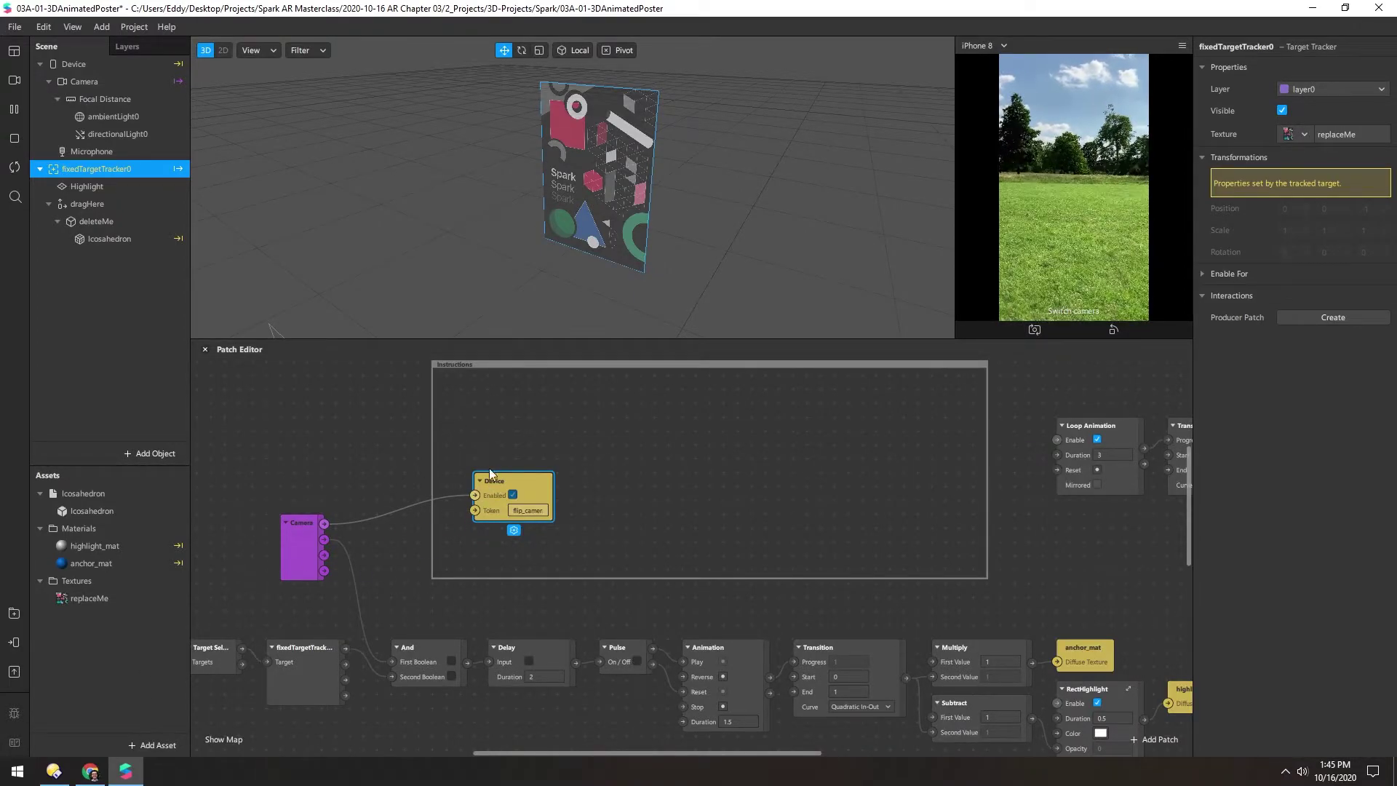
# Place the Device patch right beside the Camera patch and delete the empty Instructions comment frame
pyautogui.moveTo(492, 477); pyautogui.dragTo(429, 529)
pyautogui.click(454, 365)
pyautogui.press('Delete')
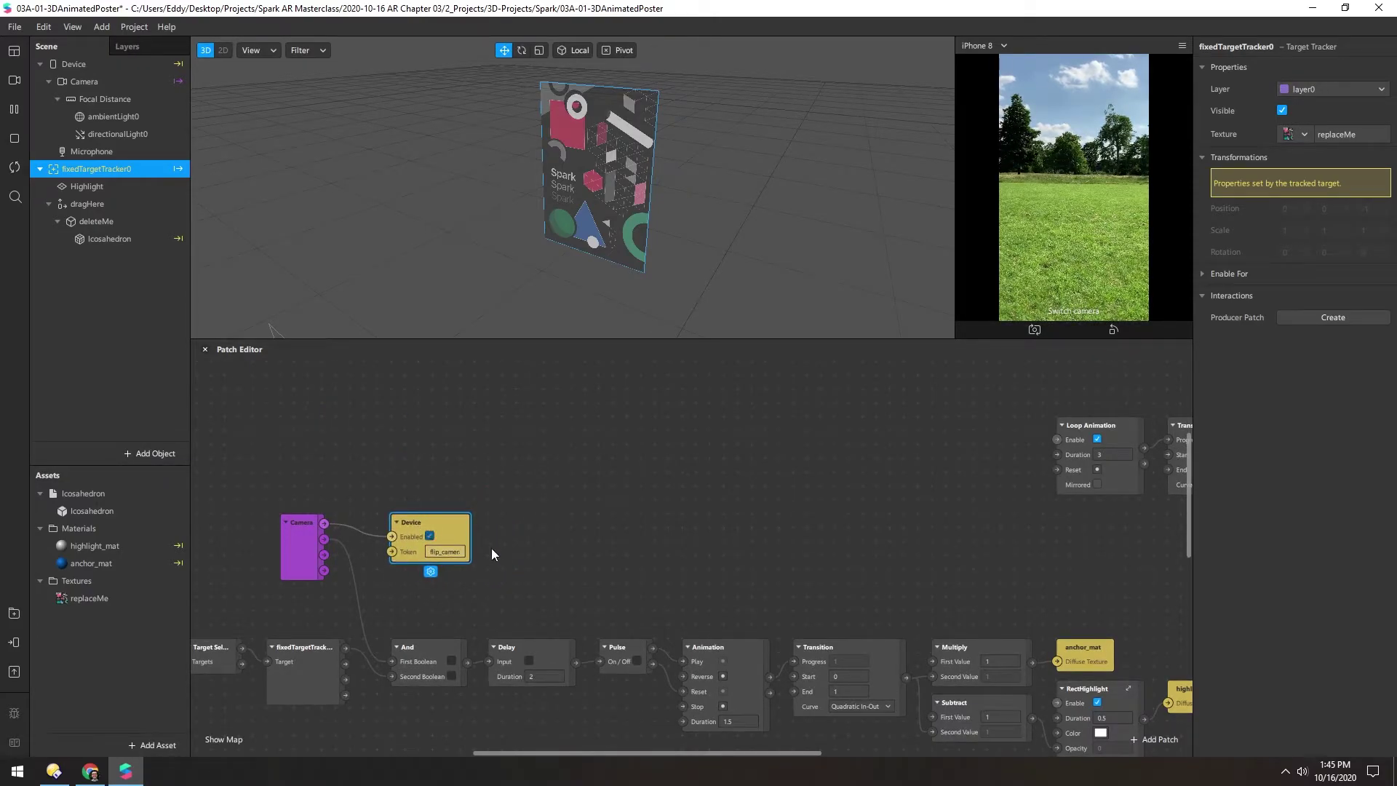
# Switch the preview back to the rear camera, restart the effect and slightly enlarge the viewport and preview panes
pyautogui.click(1034, 330)
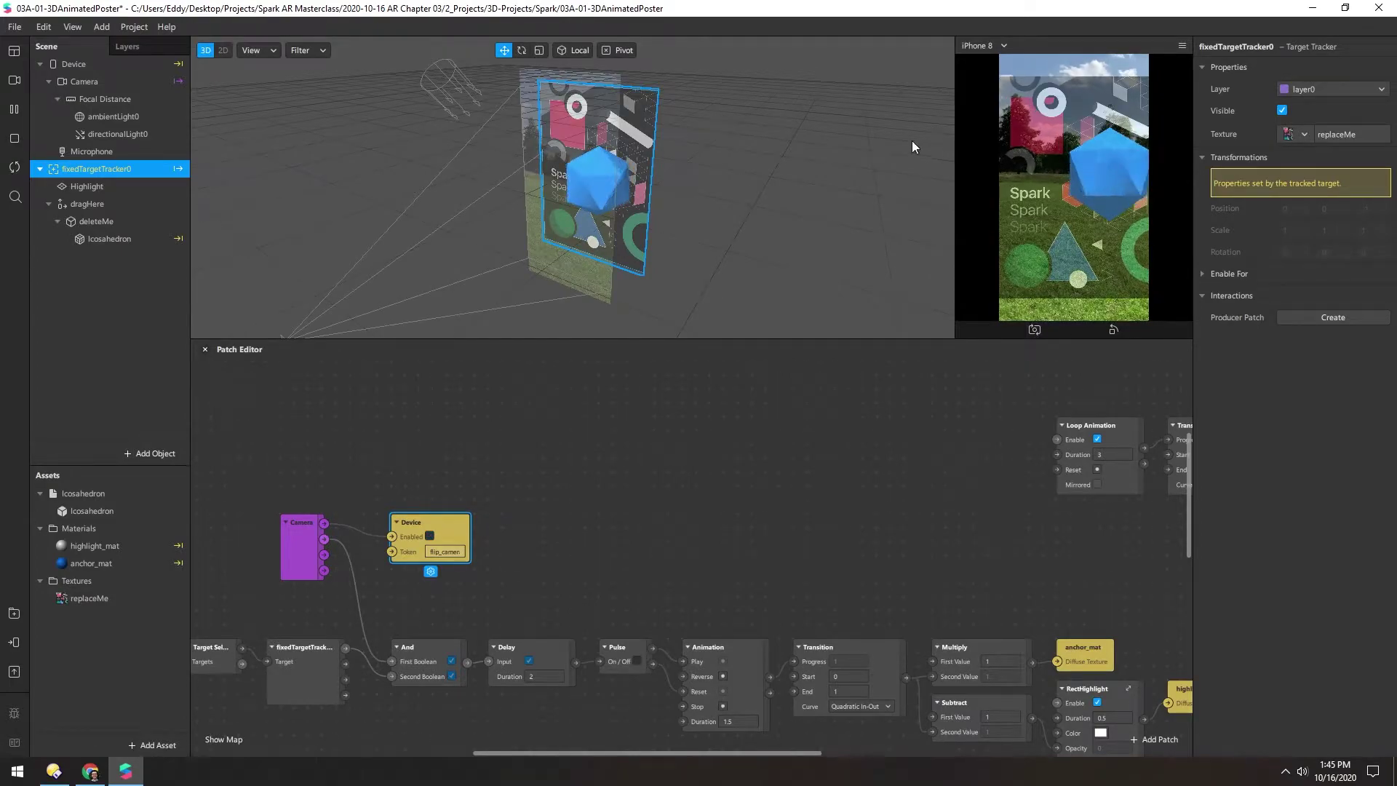
pyautogui.click(13, 167)
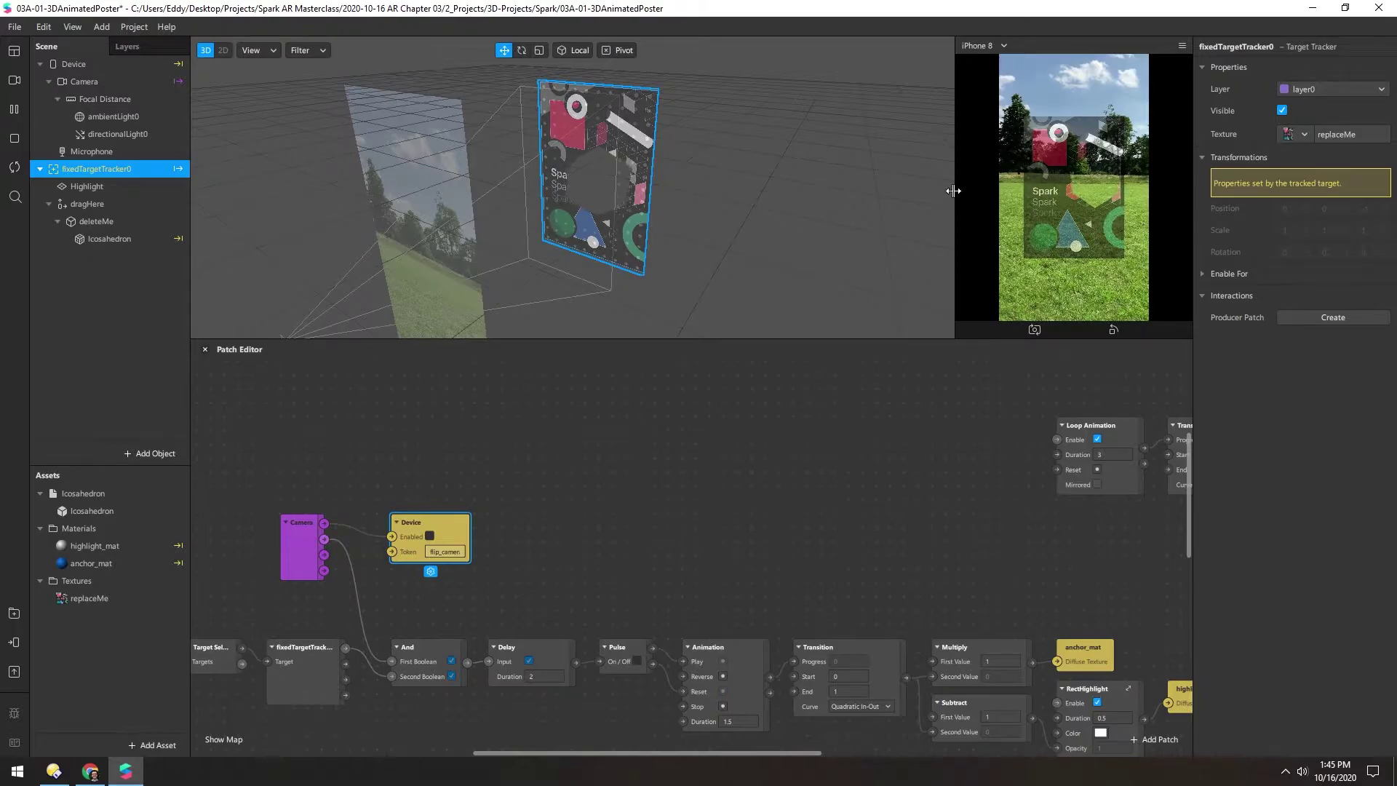
pyautogui.moveTo(954, 190)
pyautogui.mouseDown()
pyautogui.moveTo(1029, 191)
pyautogui.moveTo(908, 193)
pyautogui.moveTo(952, 190)
pyautogui.mouseUp()
pyautogui.moveTo(869, 330)
pyautogui.mouseDown()
pyautogui.moveTo(860, 371)
pyautogui.moveTo(866, 313)
pyautogui.moveTo(860, 342)
pyautogui.mouseUp()
# Add a Runtime patch above the Loop Animation patch that rotates the icosahedron
pyautogui.hscroll(-3, 530, 487)
pyautogui.scroll(-1, 530, 488)
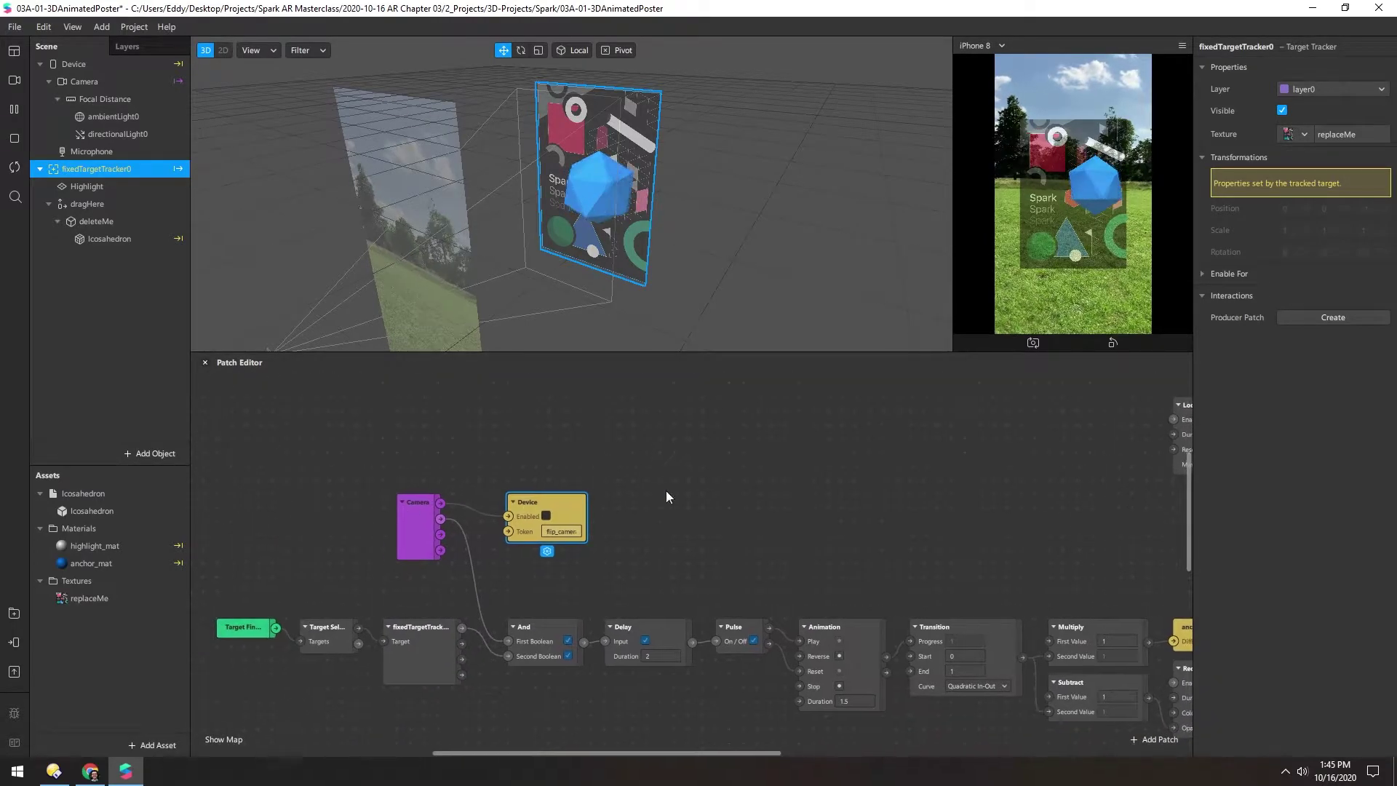
pyautogui.hscroll(15, 728, 487)
pyautogui.scroll(2, 728, 488)
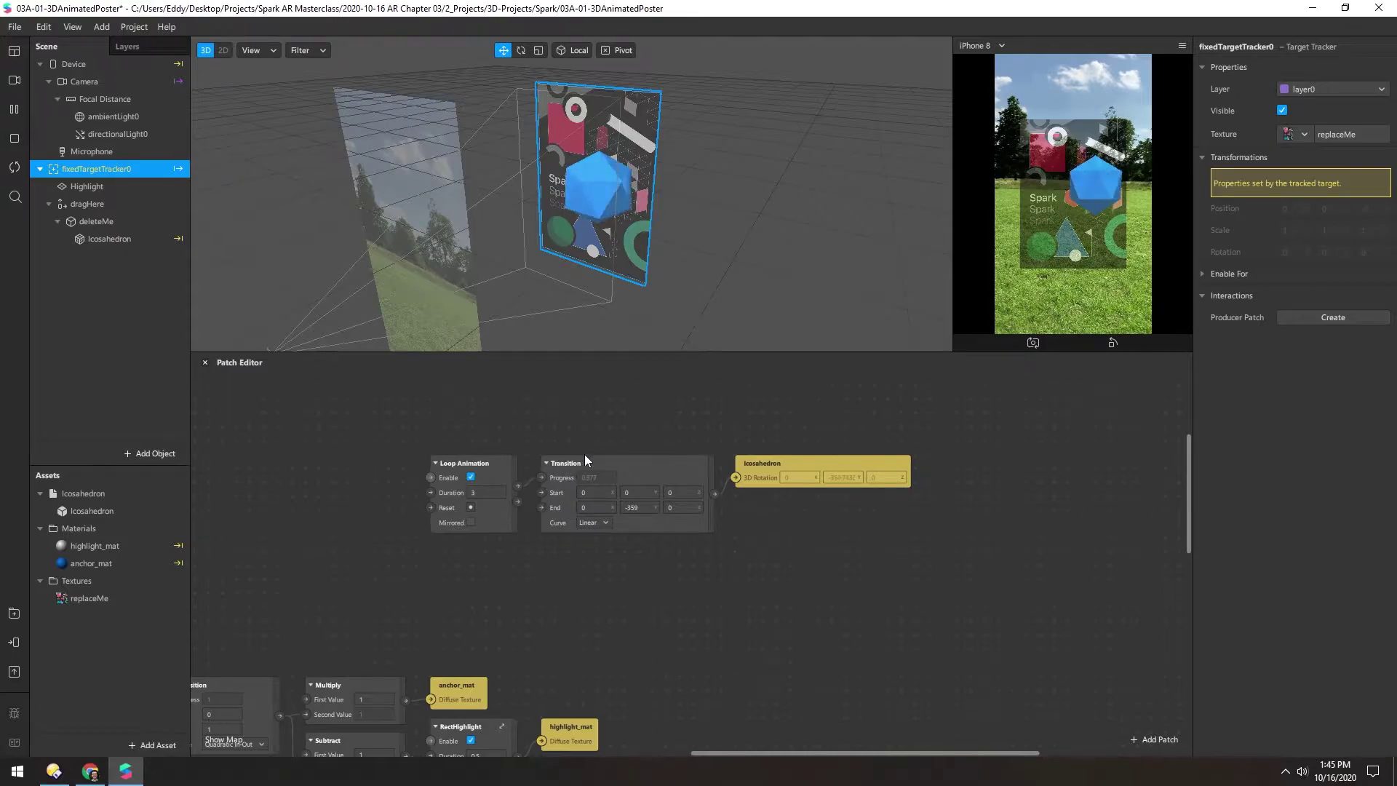
pyautogui.click(820, 479)
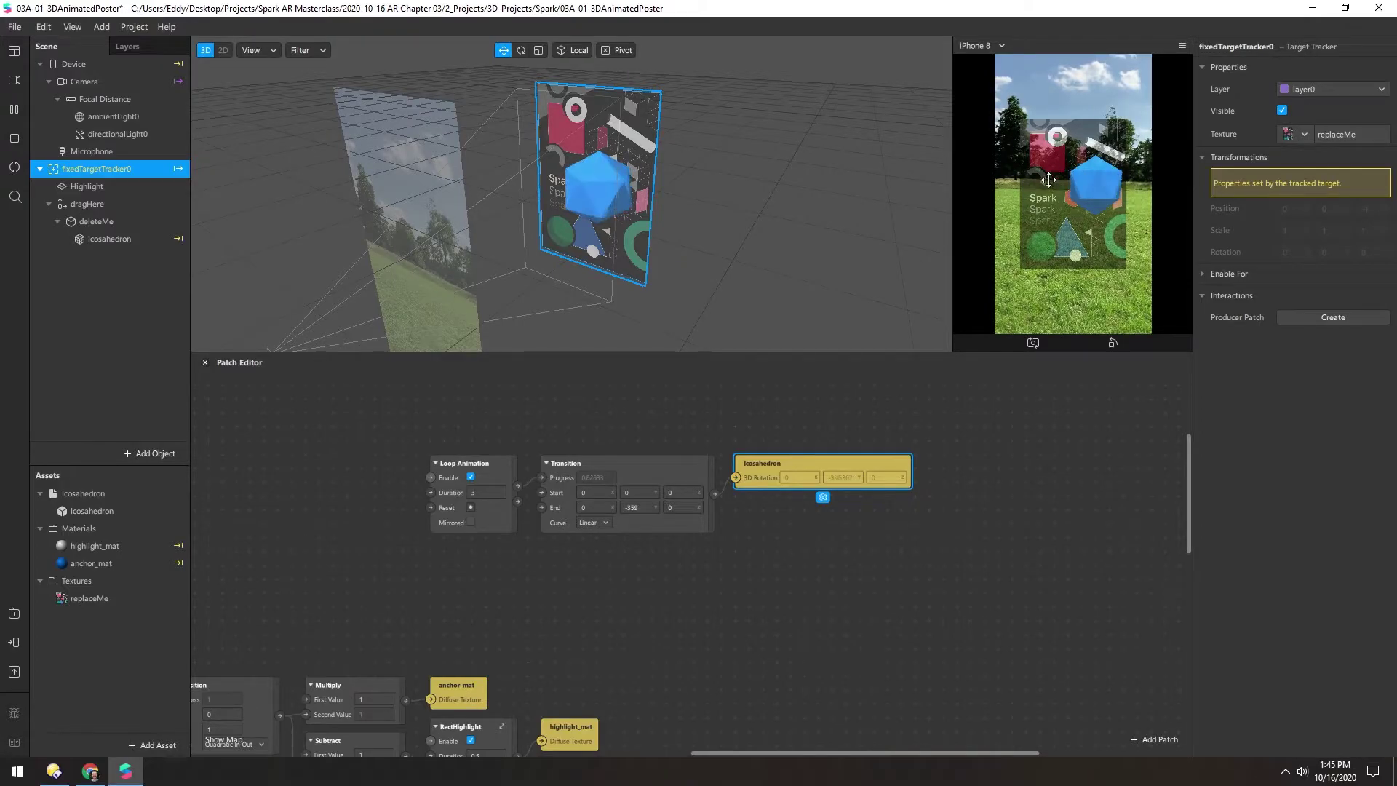
pyautogui.scroll(2, 356, 527)
pyautogui.scroll(2, 510, 509)
pyautogui.doubleClick(426, 453)
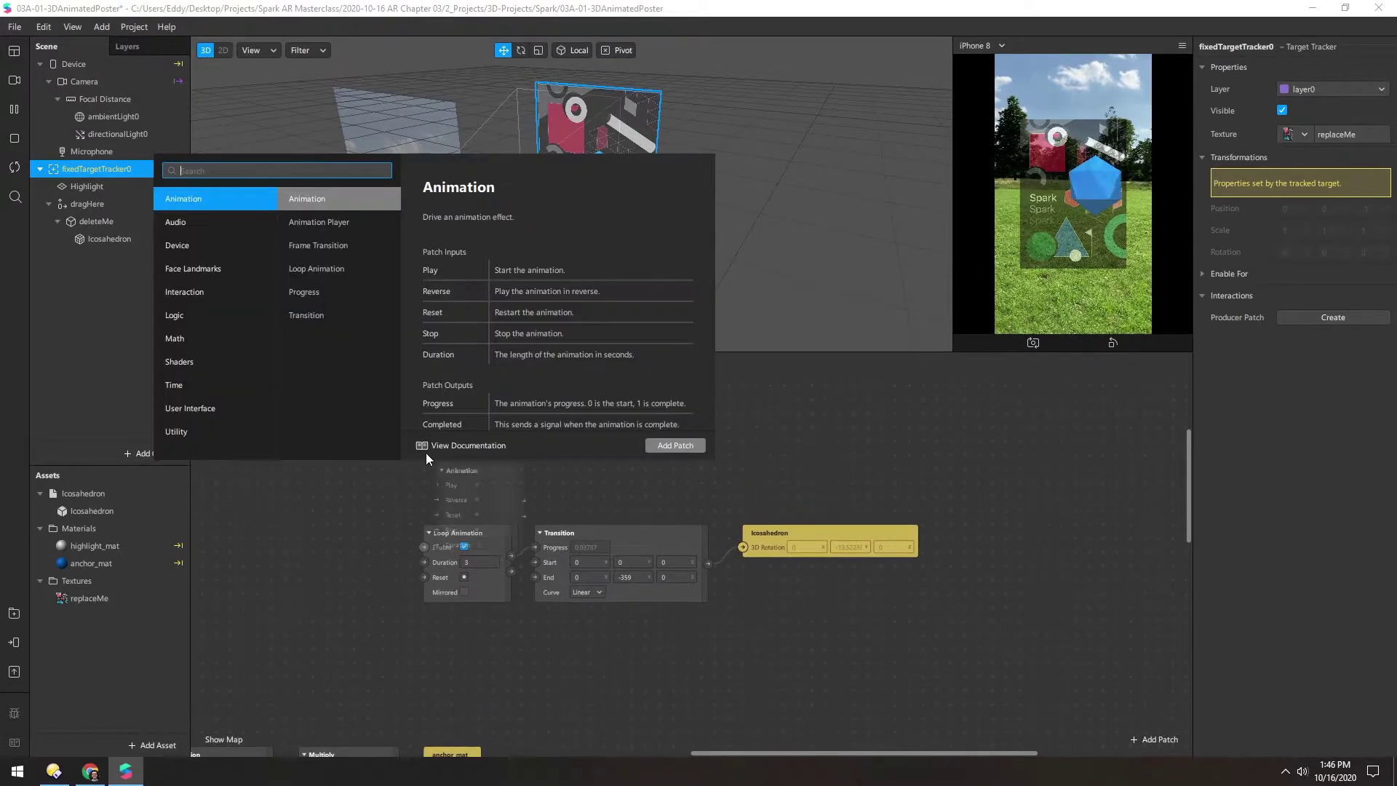
pyautogui.write('runtime')
pyautogui.press('Return')
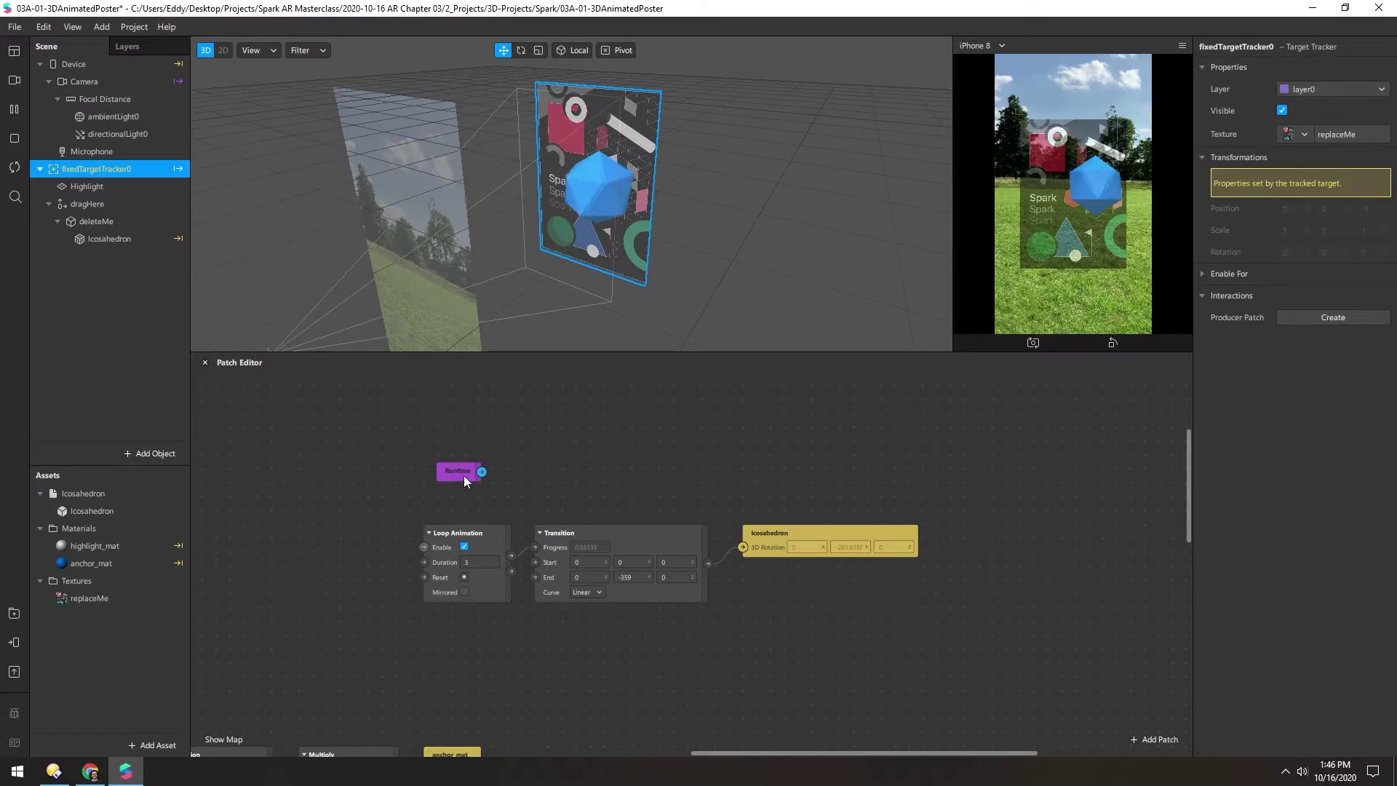
# Feed the Runtime patch into a new Multiply patch with a second value of 360/3
pyautogui.moveTo(484, 471); pyautogui.dragTo(566, 454)
pyautogui.write('mul')
pyautogui.press('Return')
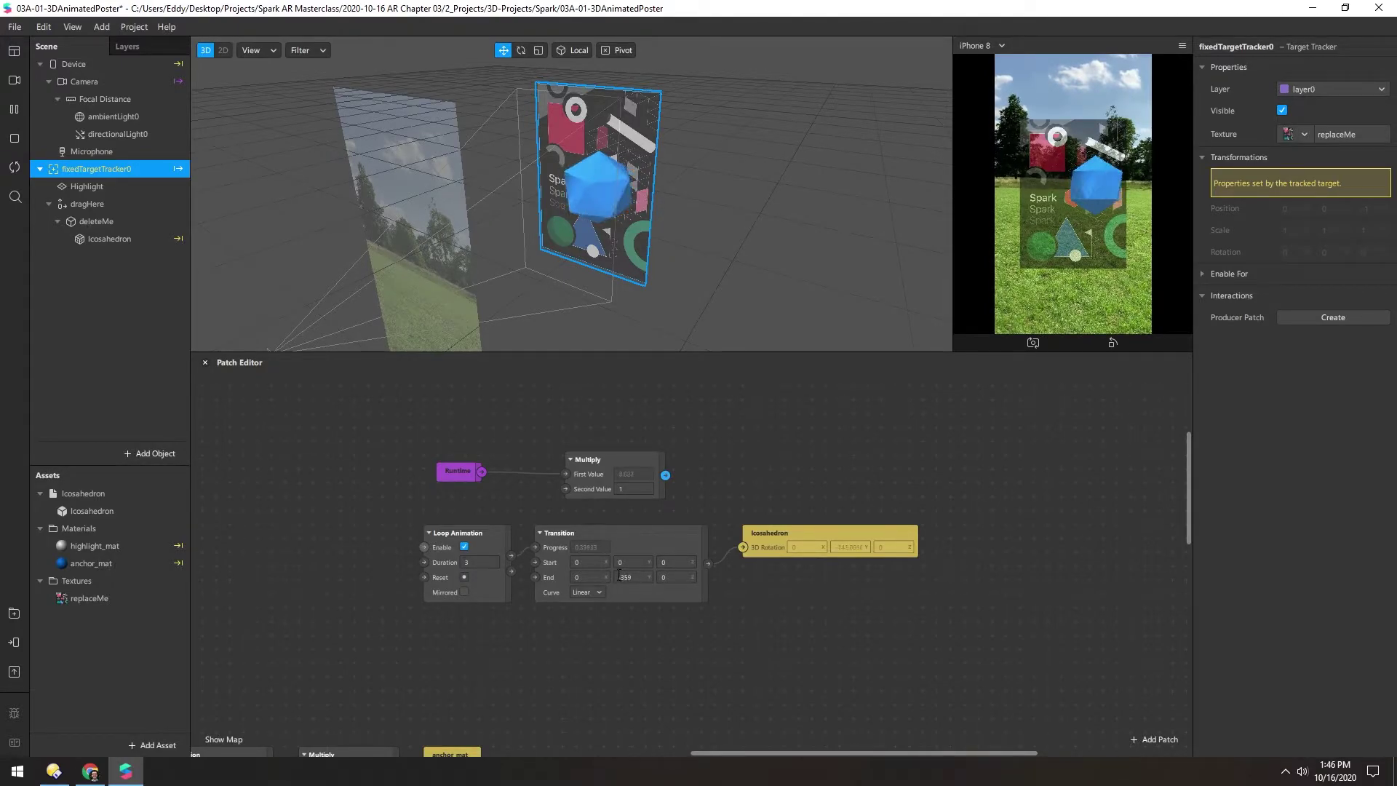
pyautogui.click(631, 489)
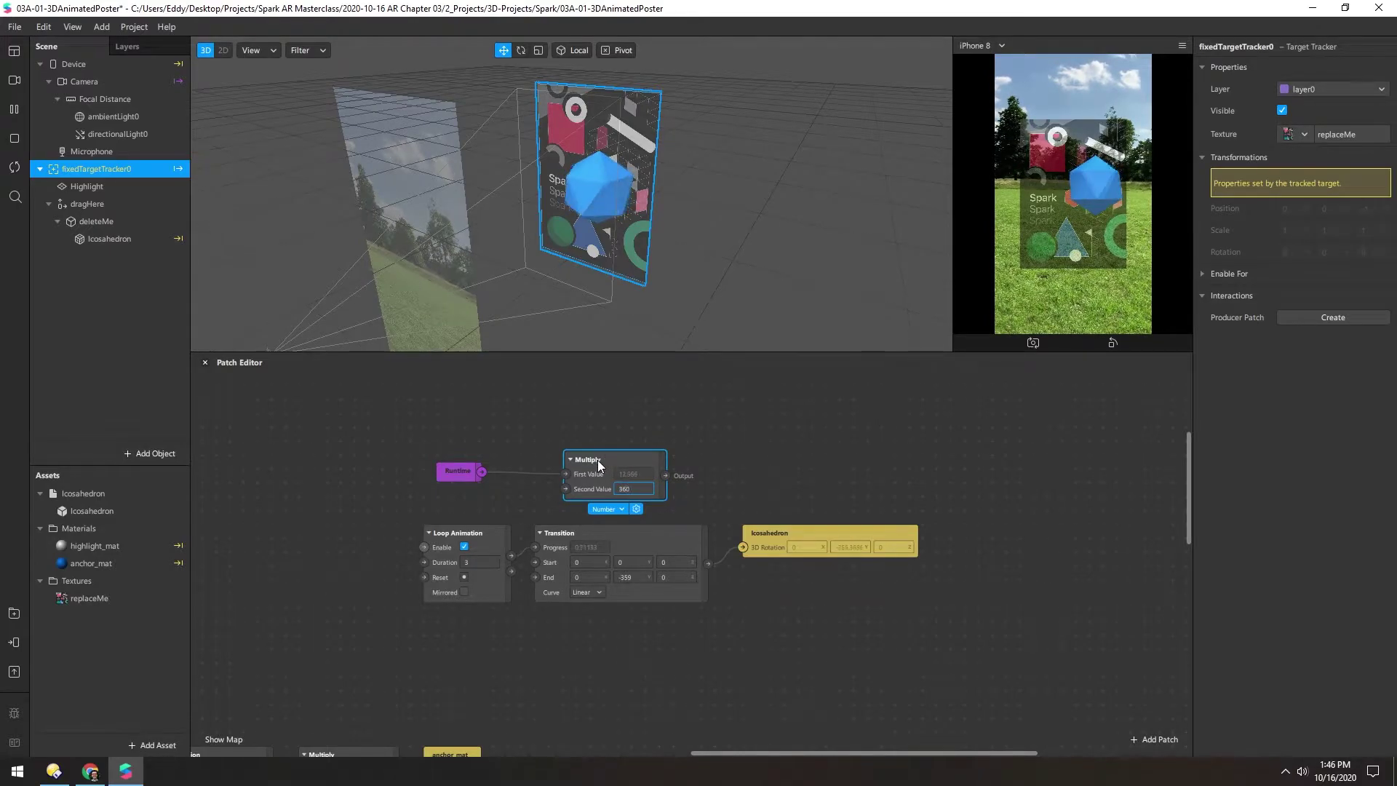
pyautogui.write('360/3')
pyautogui.press('Return')
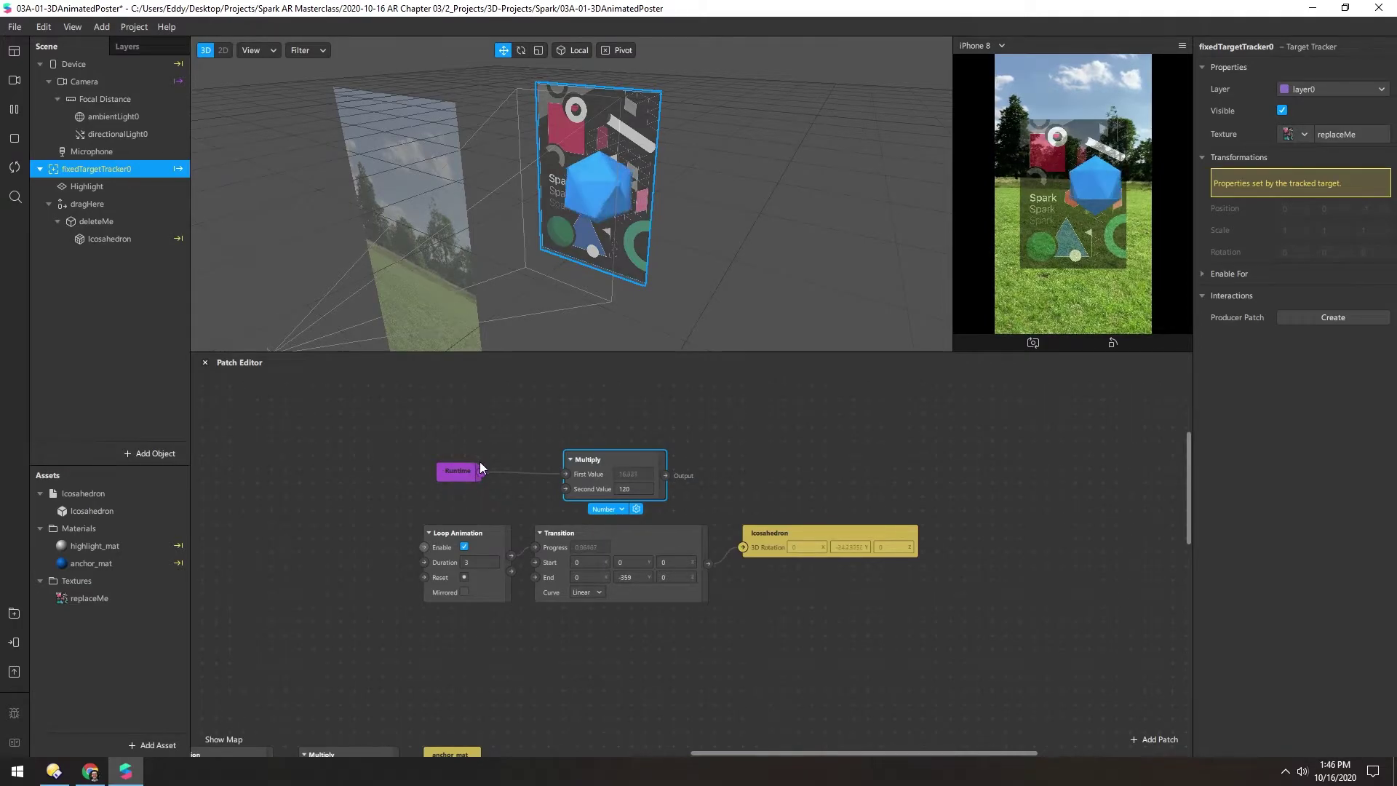
# Send the Multiply output into the second input of a new Pack patch and connect Pack to the Icosahedron's 3D Rotation
pyautogui.moveTo(620, 454); pyautogui.dragTo(617, 445)
pyautogui.moveTo(740, 439); pyautogui.dragTo(744, 439)
pyautogui.write('pack')
pyautogui.press('Return')
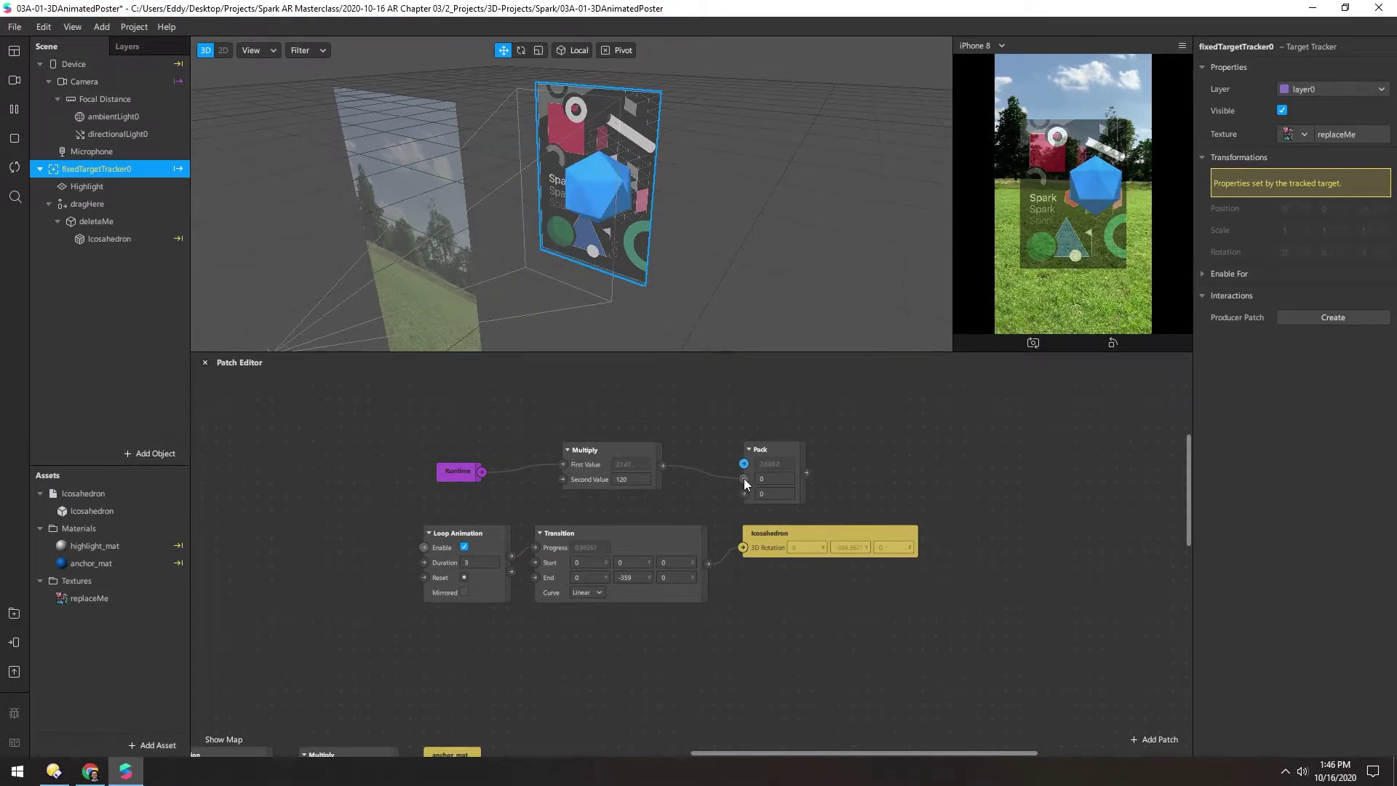
pyautogui.moveTo(807, 473); pyautogui.dragTo(744, 547)
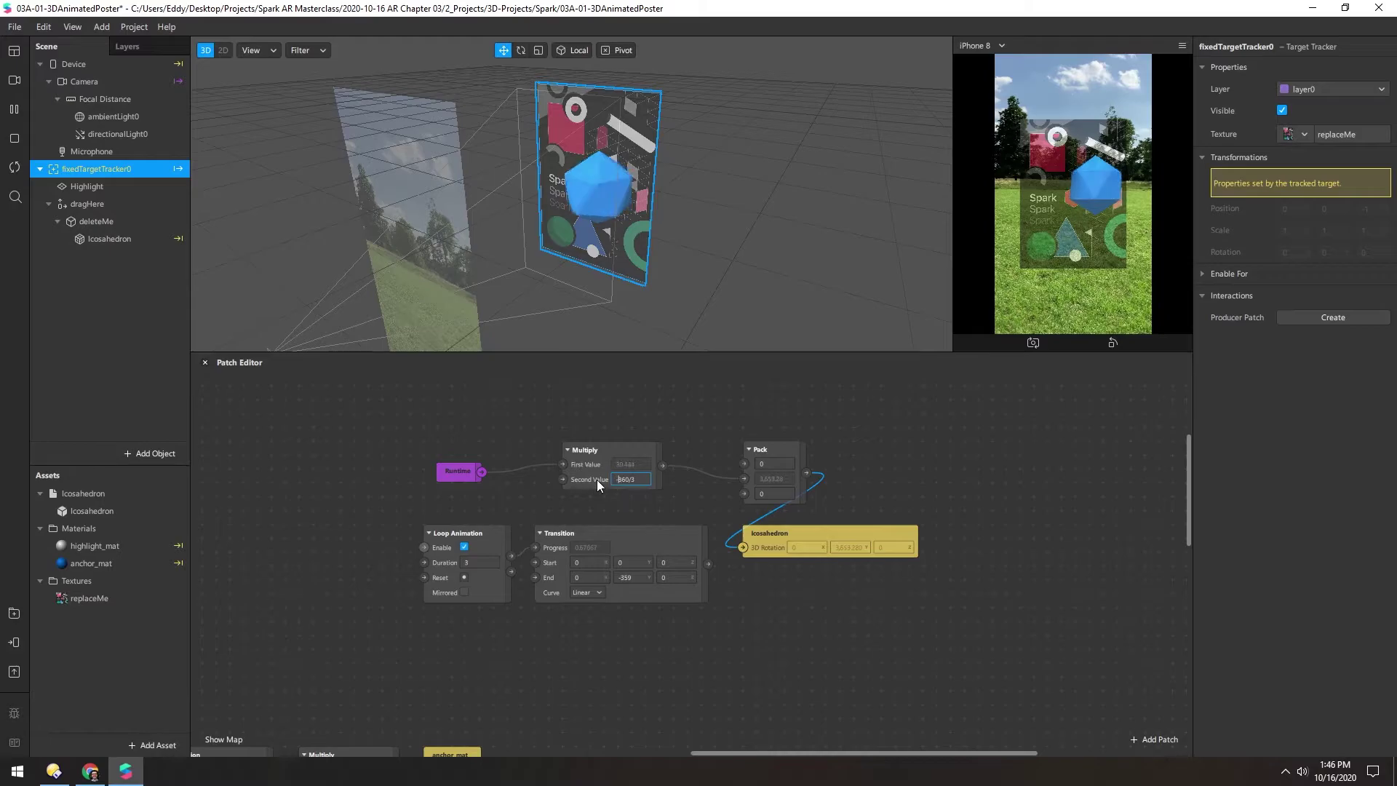
# Set the Multiply patch's second value to -360/3, and move the Icosahedron patch aside, testing Transition as its input before reconnecting Pack
pyautogui.write('-')
pyautogui.press('Return')
pyautogui.moveTo(792, 547); pyautogui.dragTo(890, 548)
pyautogui.moveTo(709, 562); pyautogui.dragTo(840, 548)
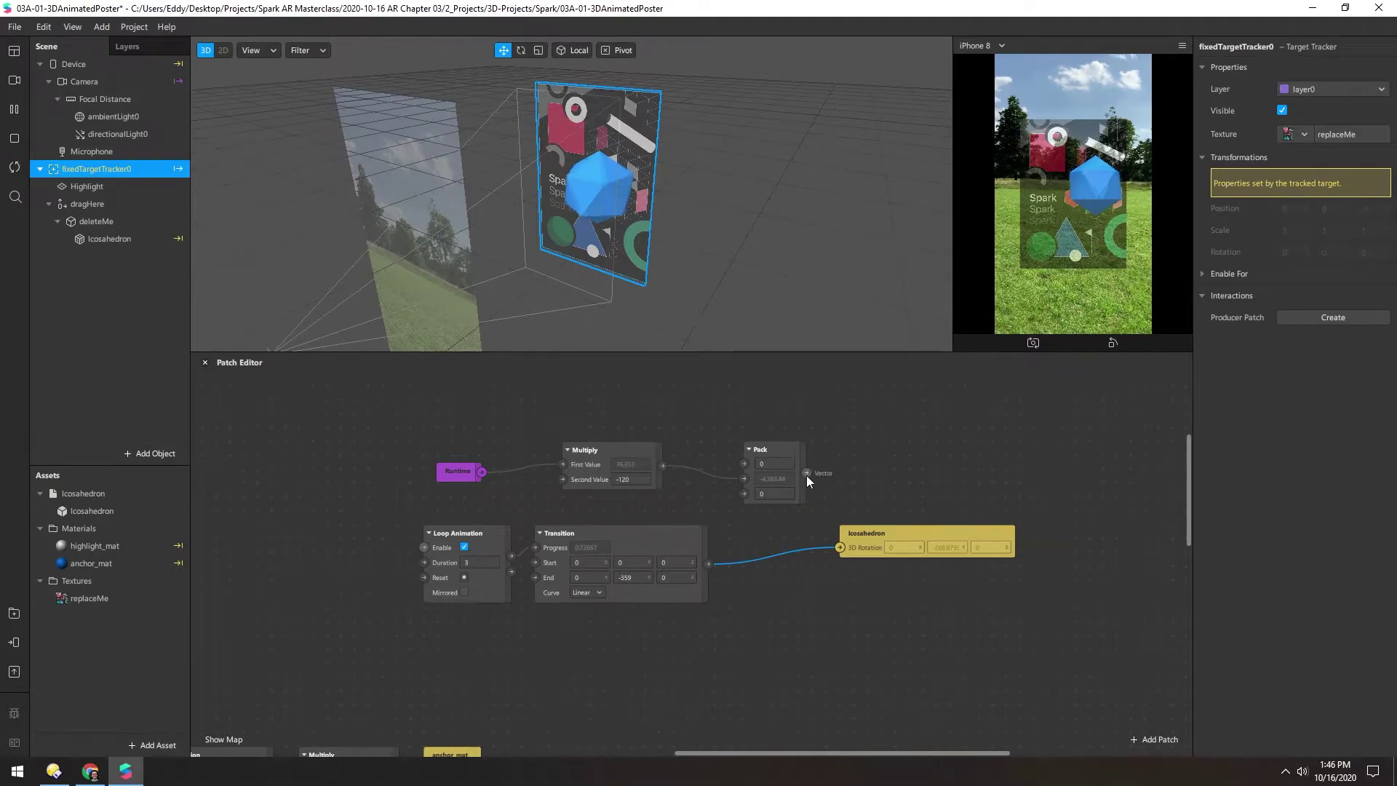
pyautogui.moveTo(806, 473); pyautogui.dragTo(841, 547)
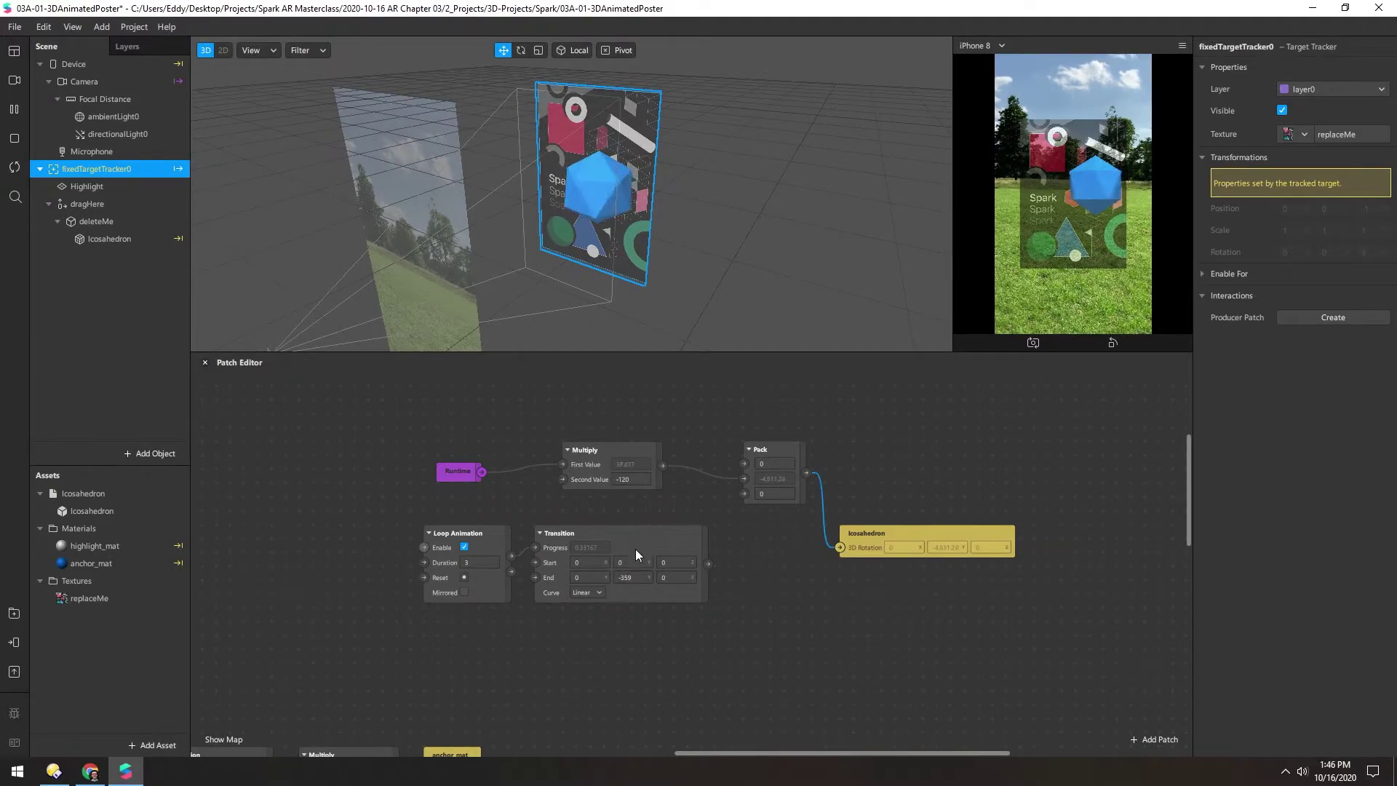
# Delete the Loop Animation patch and the disconnected Transition patch beside it
pyautogui.moveTo(709, 564)
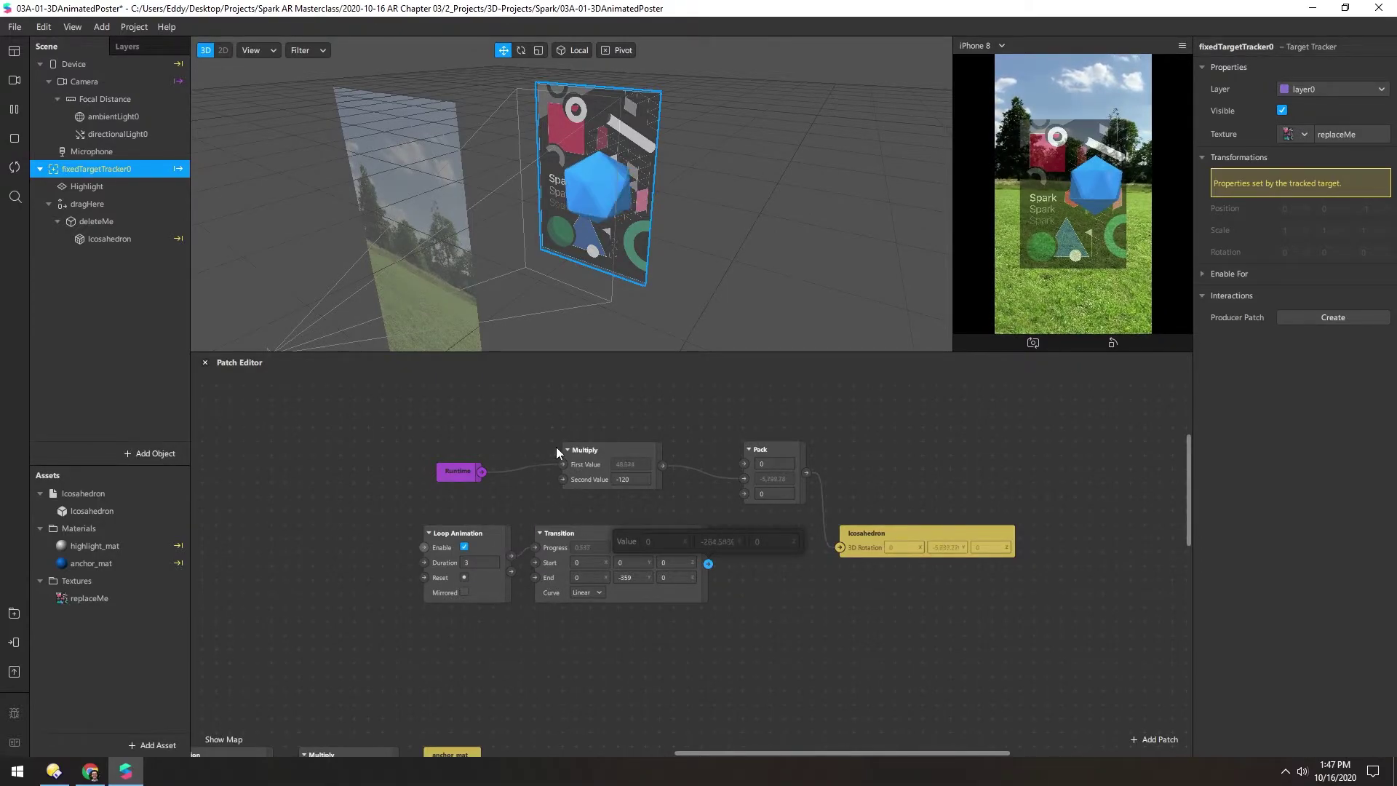
pyautogui.click(451, 471)
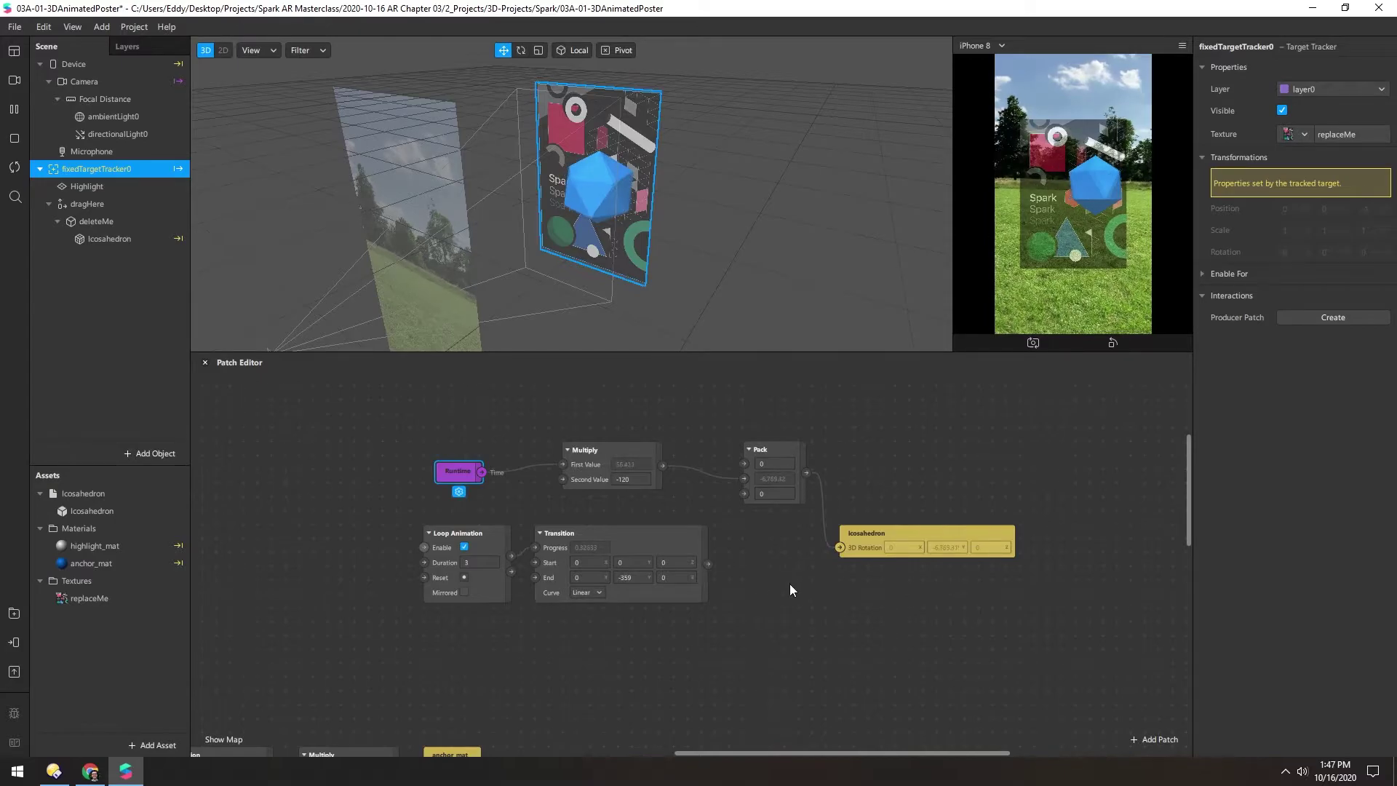
pyautogui.click(630, 580)
pyautogui.click(626, 579)
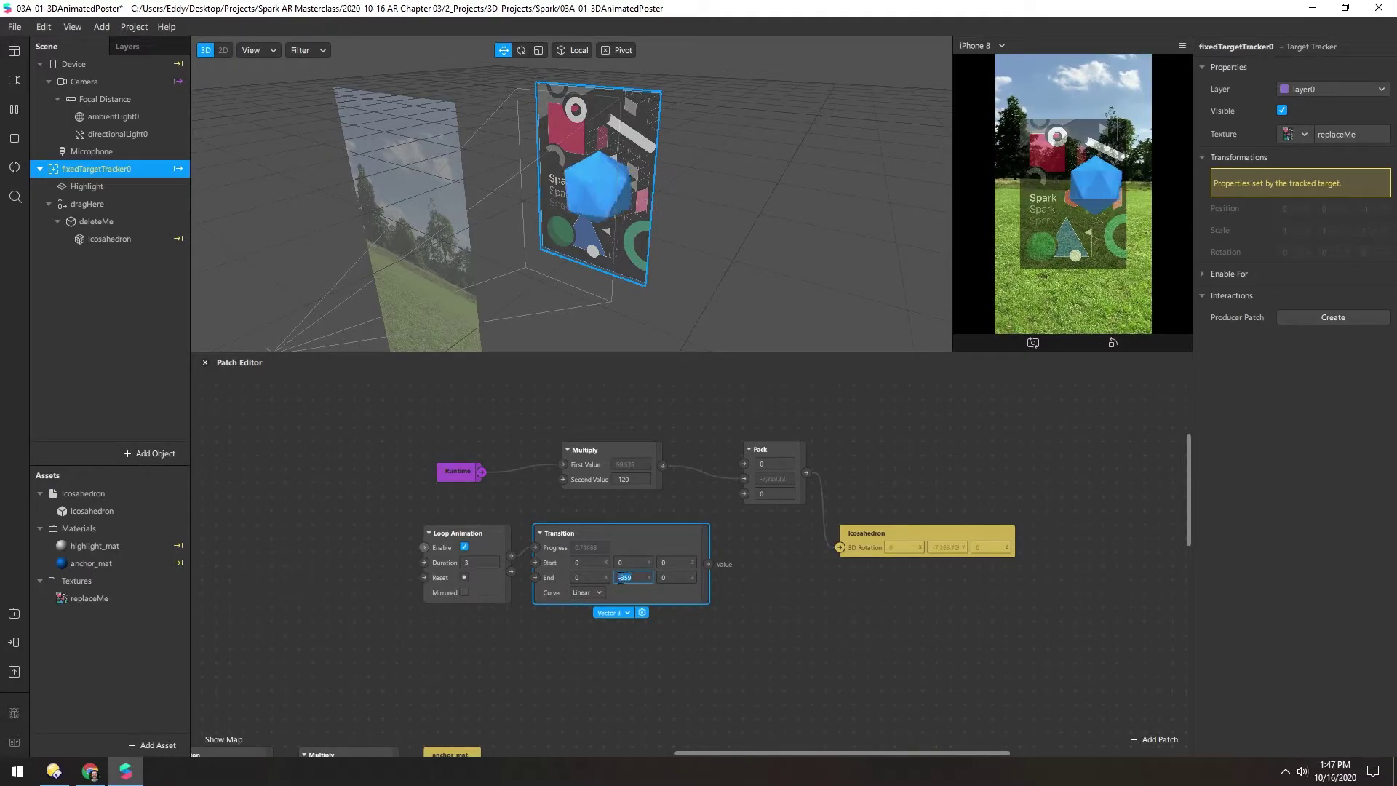
pyautogui.click(627, 579)
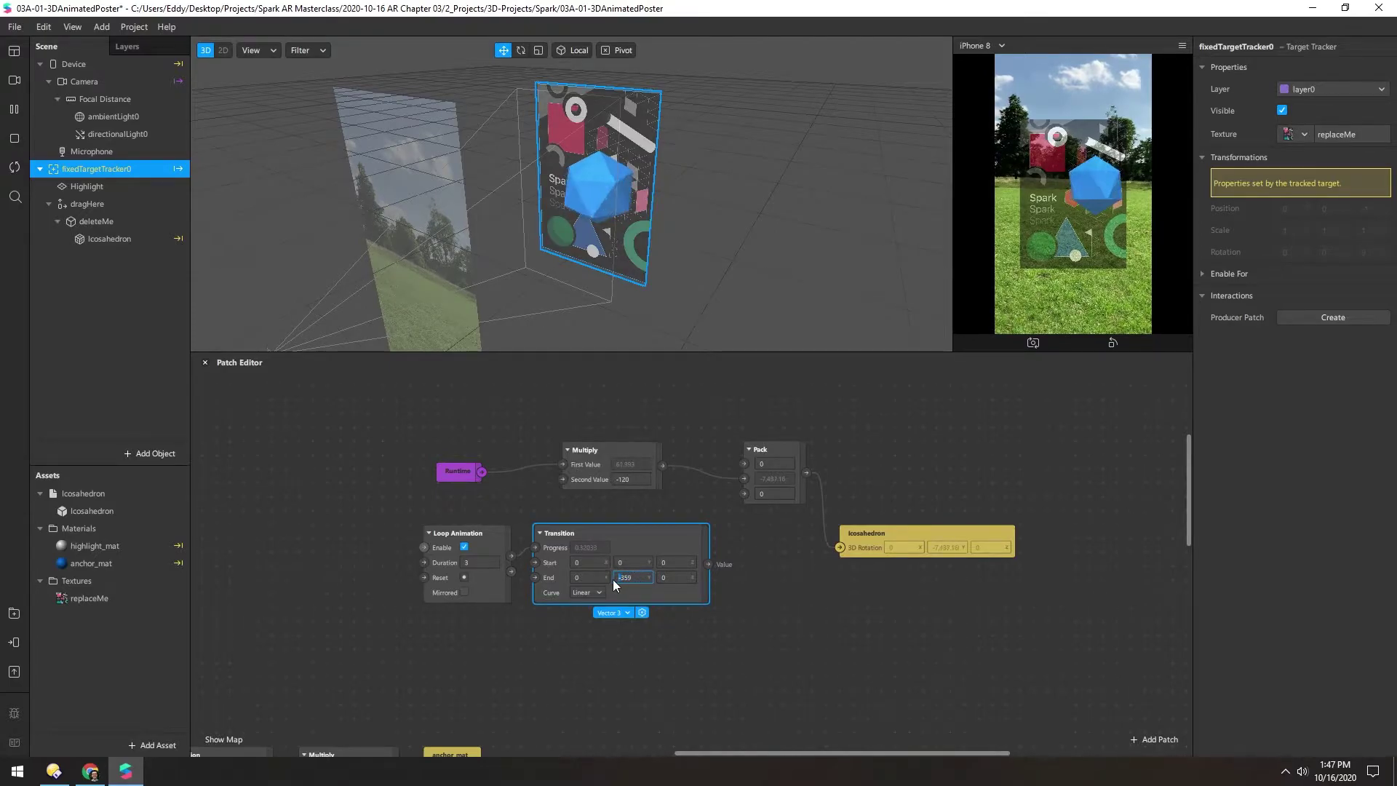
pyautogui.moveTo(412, 641); pyautogui.dragTo(699, 544)
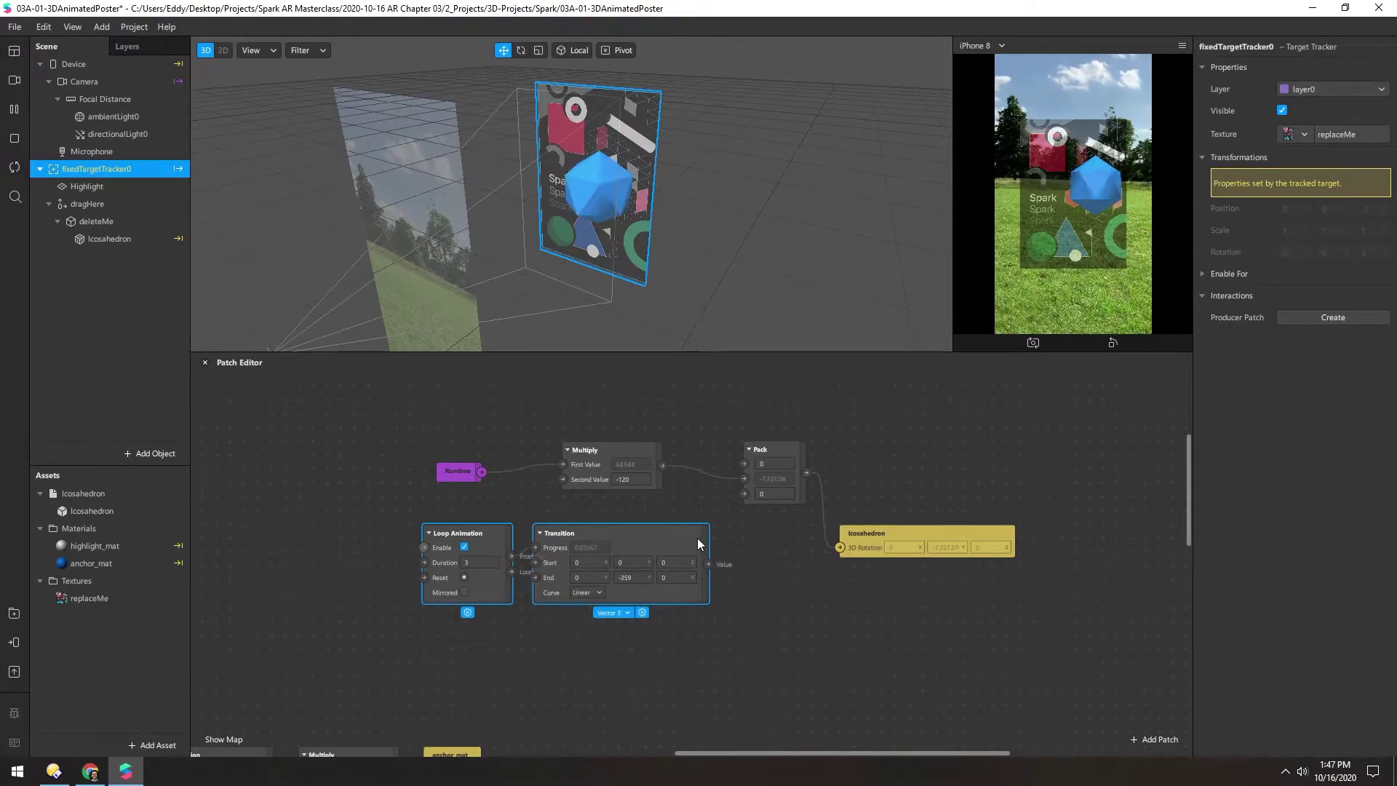
pyautogui.press('Delete')
# Arrange the Runtime, Multiply, Pack and Icosahedron patches closer together in one compact row
pyautogui.moveTo(603, 450); pyautogui.dragTo(561, 469)
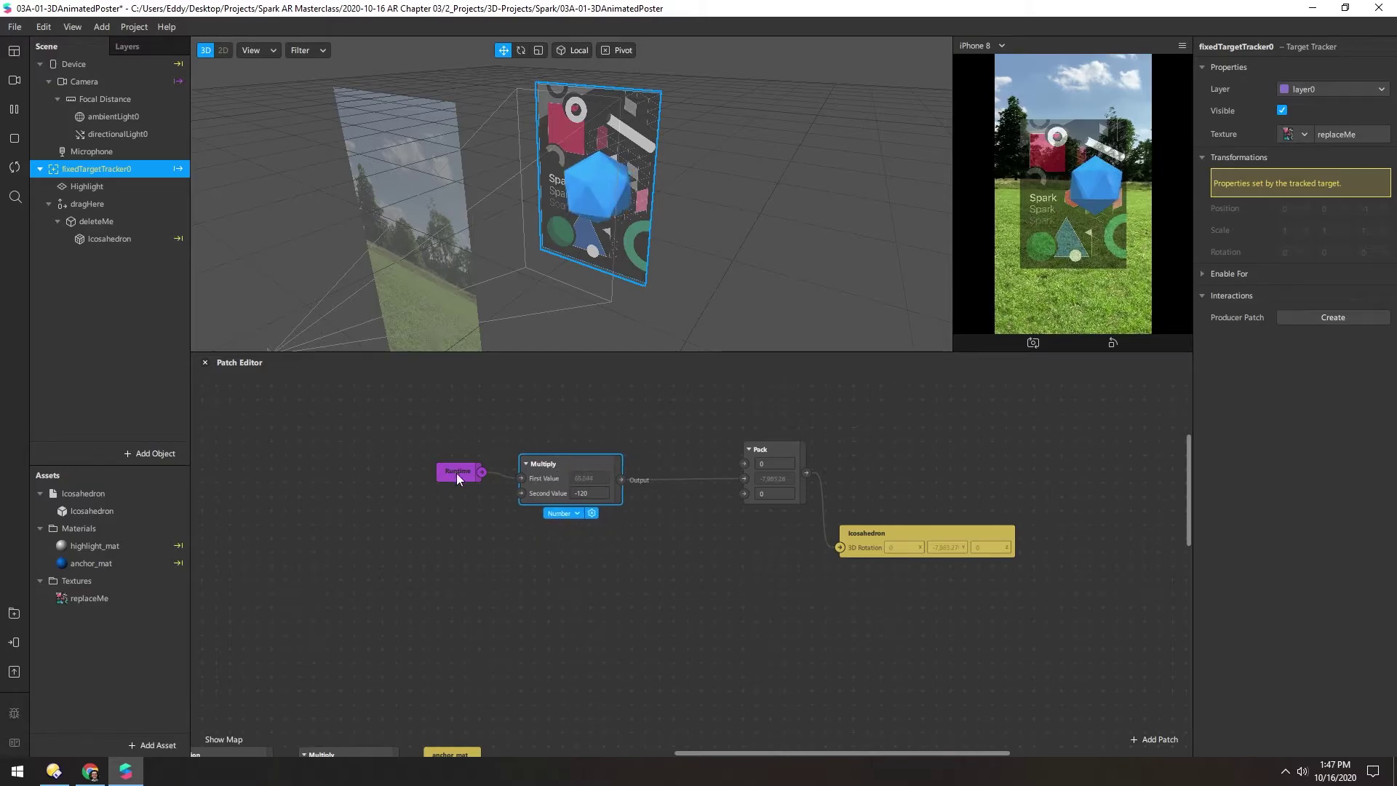
pyautogui.moveTo(458, 471); pyautogui.dragTo(459, 463)
pyautogui.click(746, 472)
pyautogui.moveTo(746, 473); pyautogui.dragTo(664, 487)
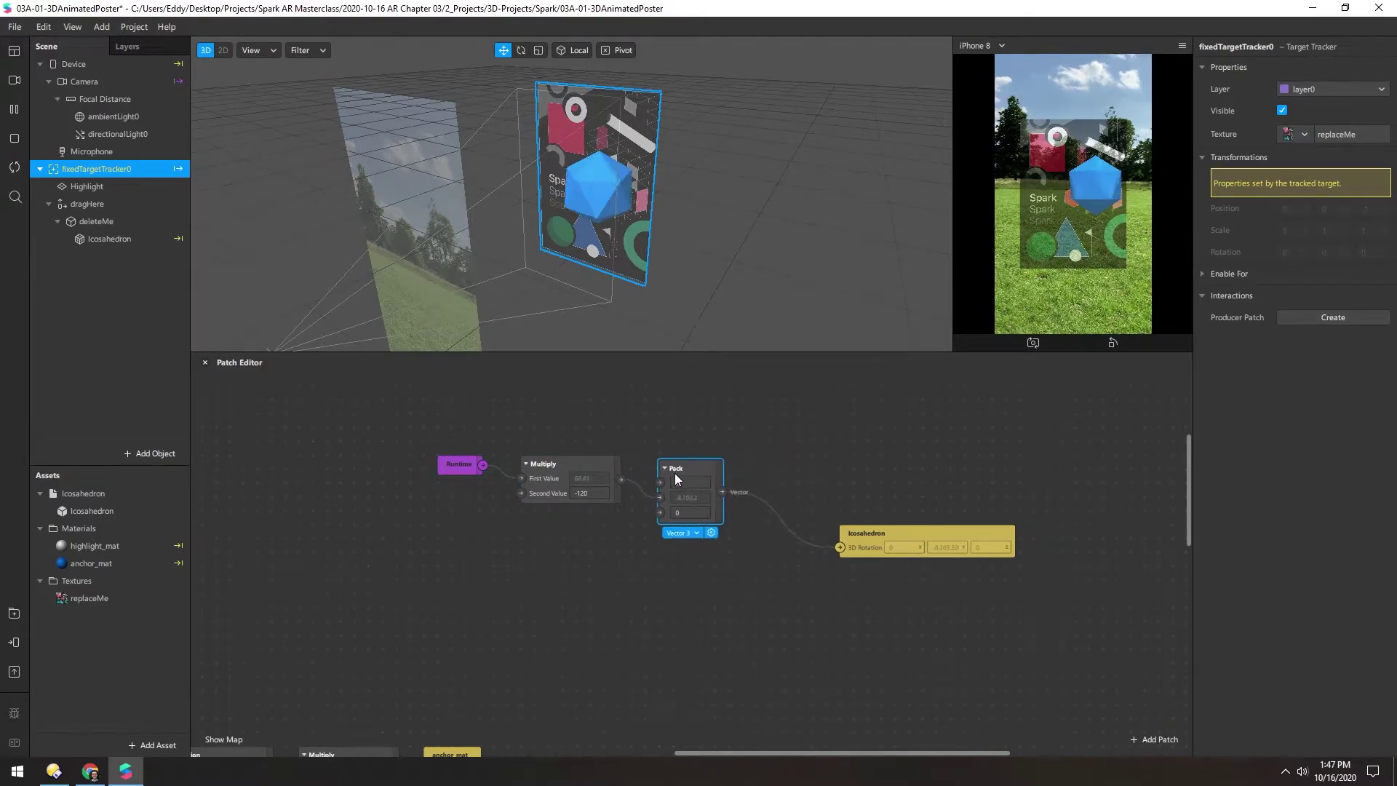
pyautogui.moveTo(895, 534); pyautogui.dragTo(809, 461)
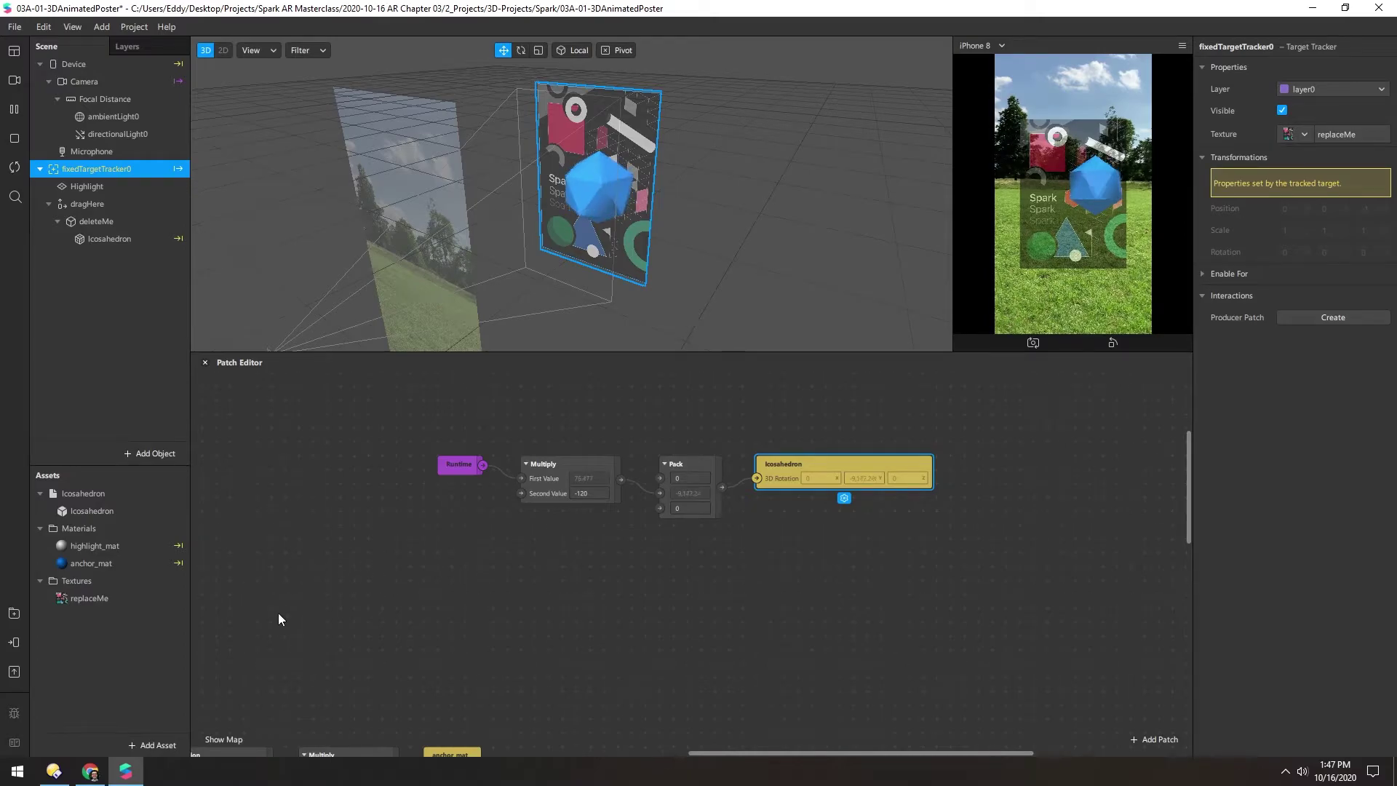
# Examine the target finder, target selector and fixedTargetTracker0 patches, including the tracker's Found output
pyautogui.moveTo(278, 613); pyautogui.dragTo(609, 427)
pyautogui.moveTo(560, 479); pyautogui.dragTo(711, 463)
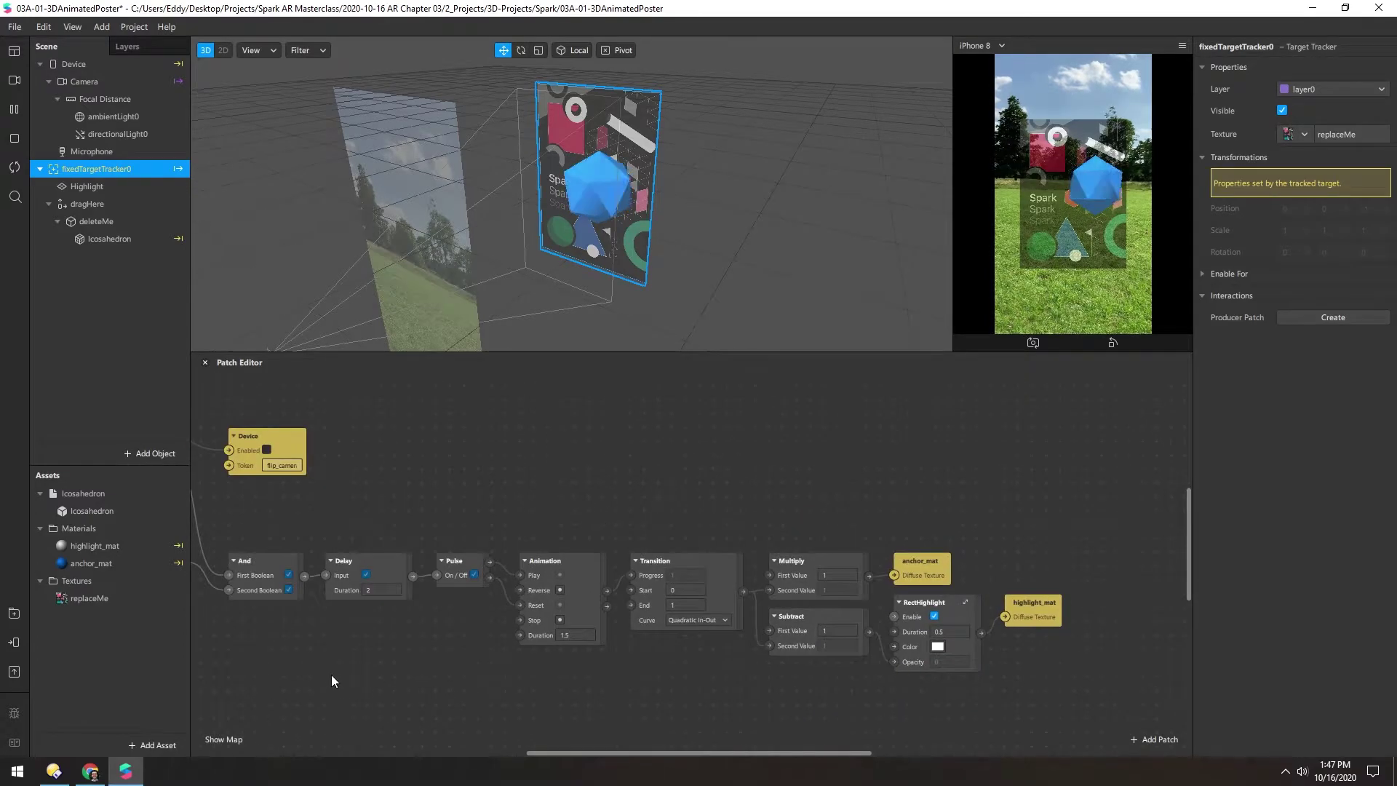
pyautogui.moveTo(331, 672); pyautogui.dragTo(597, 594)
pyautogui.moveTo(407, 593); pyautogui.dragTo(510, 588)
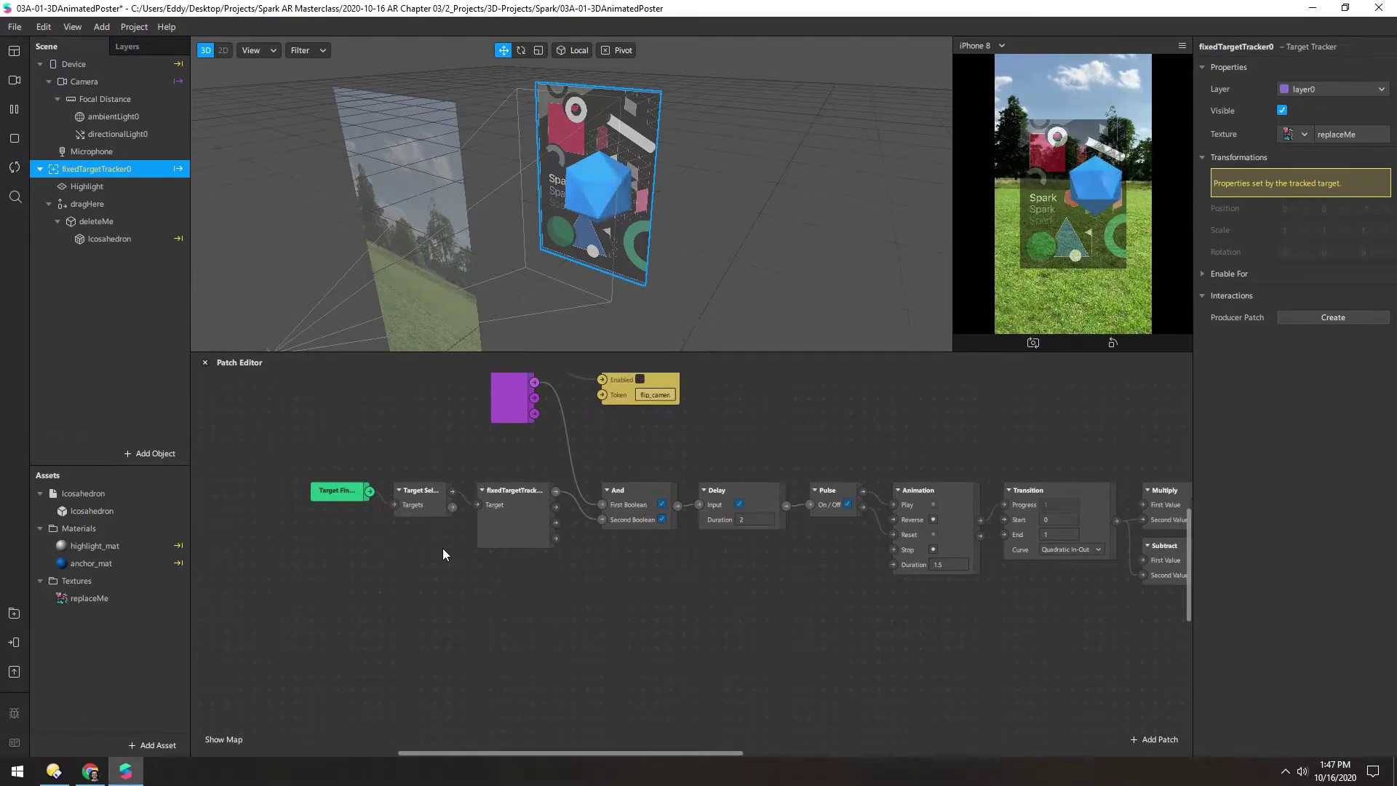
pyautogui.moveTo(295, 456); pyautogui.dragTo(346, 525)
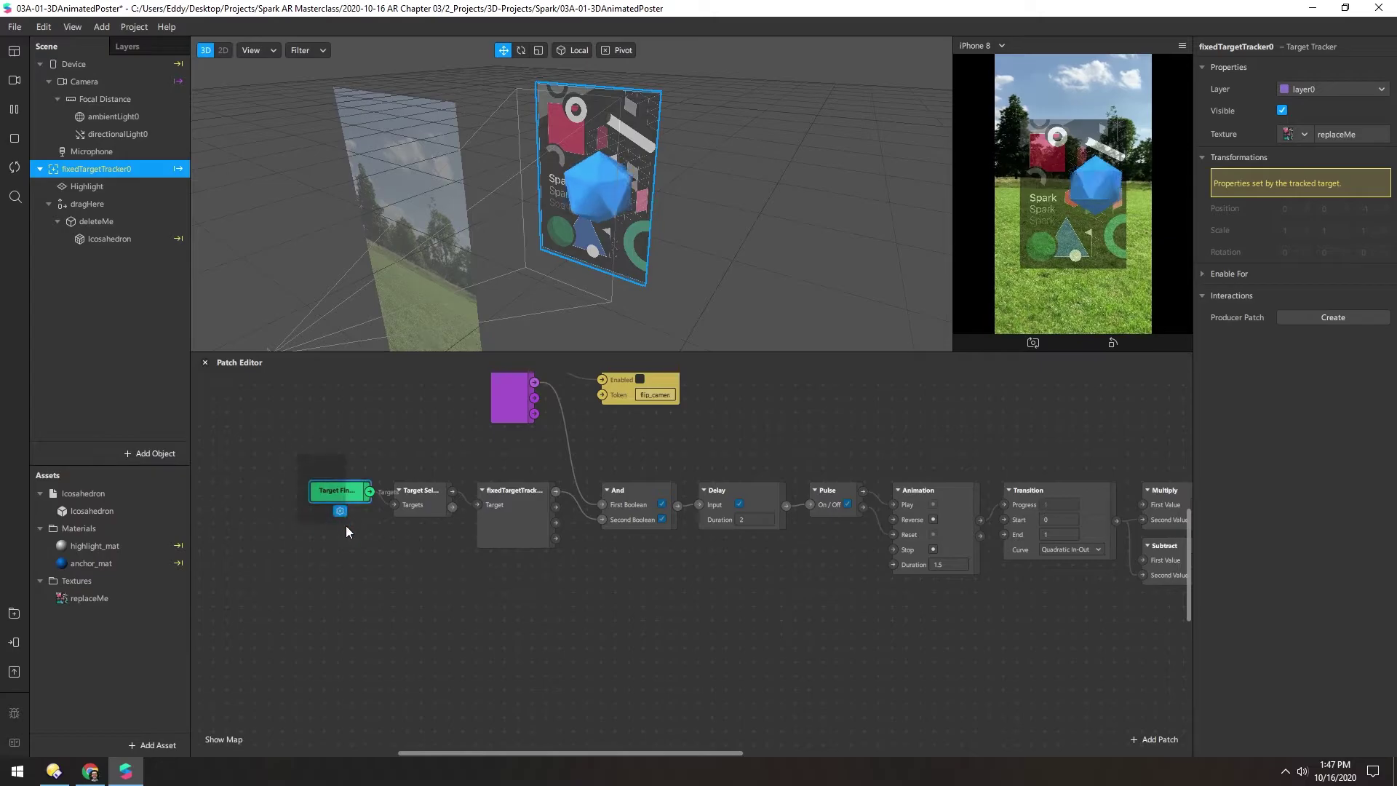
pyautogui.click(421, 490)
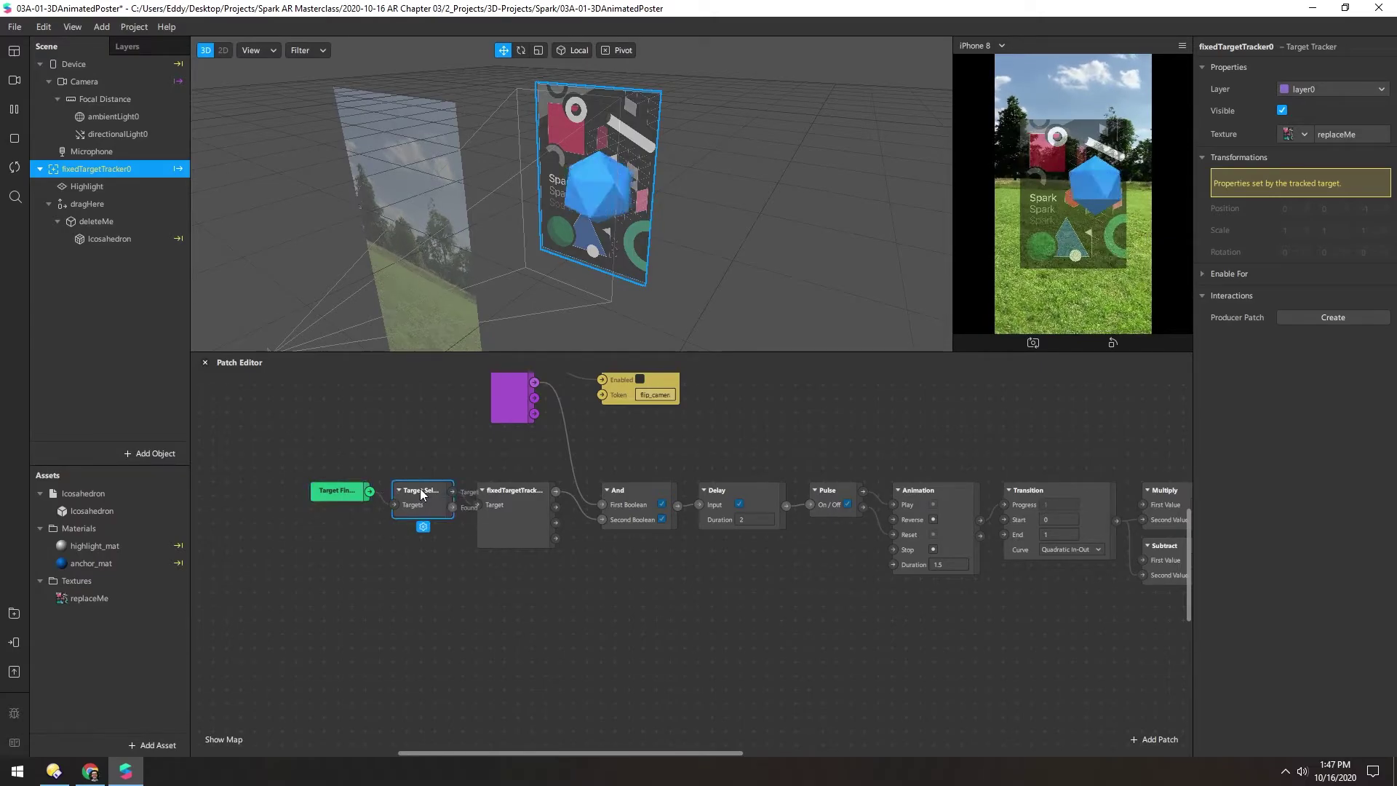
pyautogui.click(499, 492)
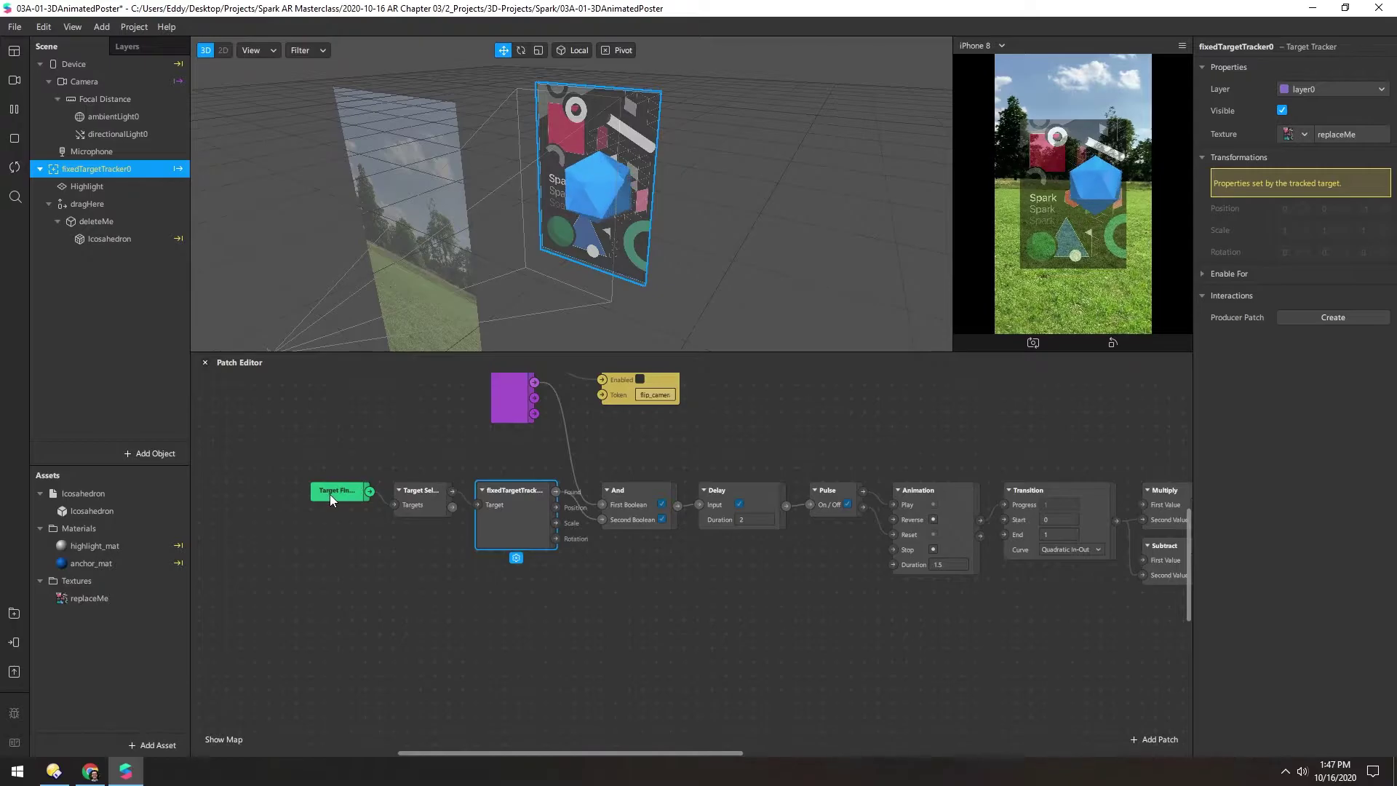
pyautogui.moveTo(314, 505); pyautogui.dragTo(509, 535)
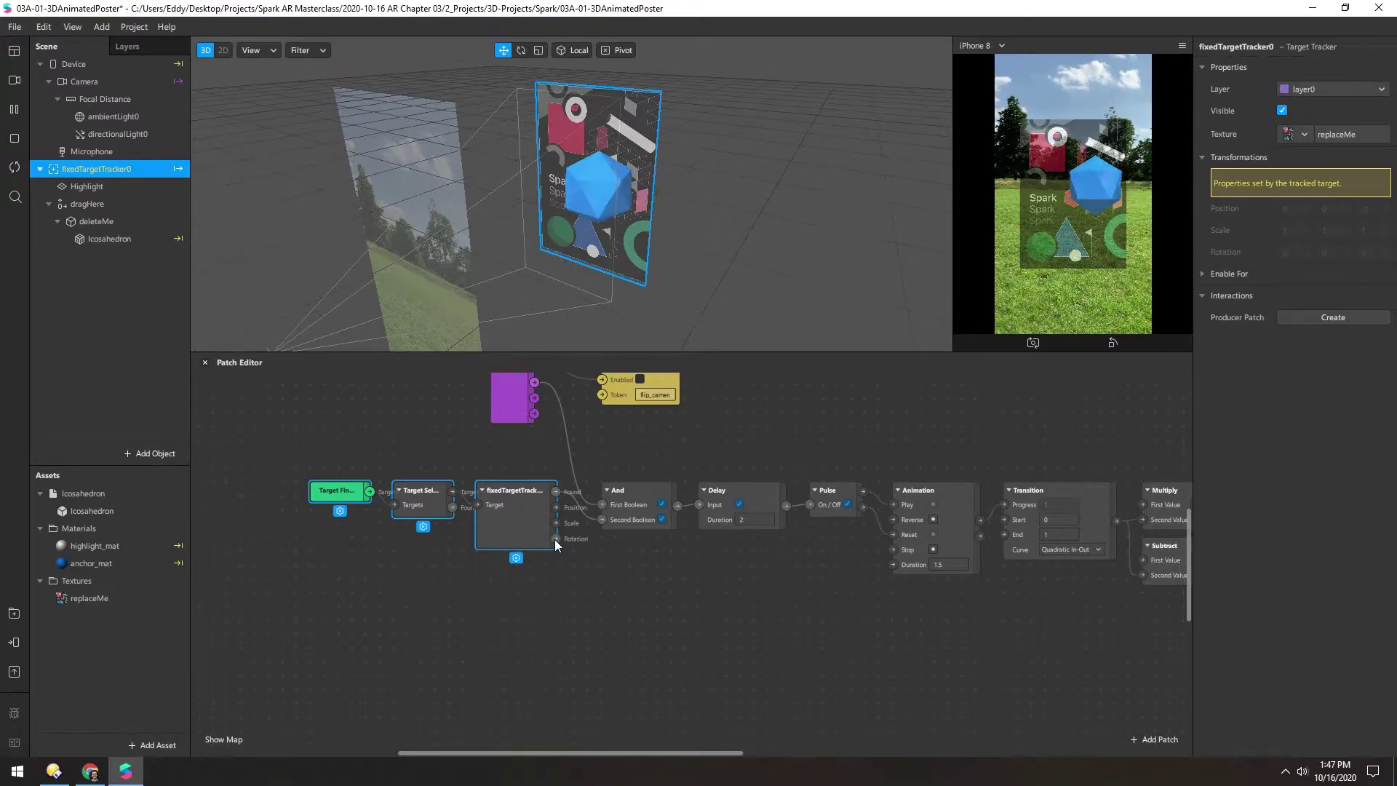
pyautogui.click(556, 493)
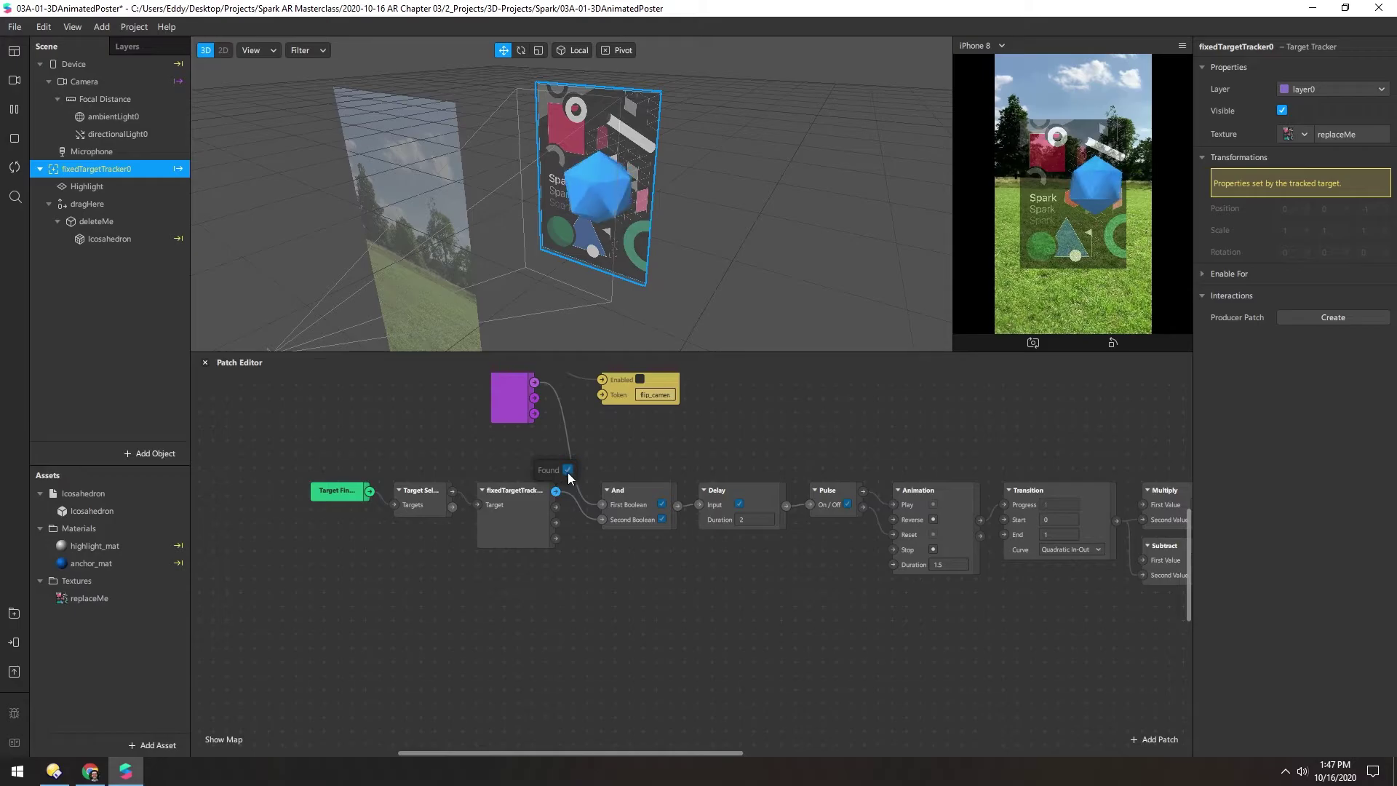
pyautogui.moveTo(727, 552); pyautogui.dragTo(555, 629, button='middle')
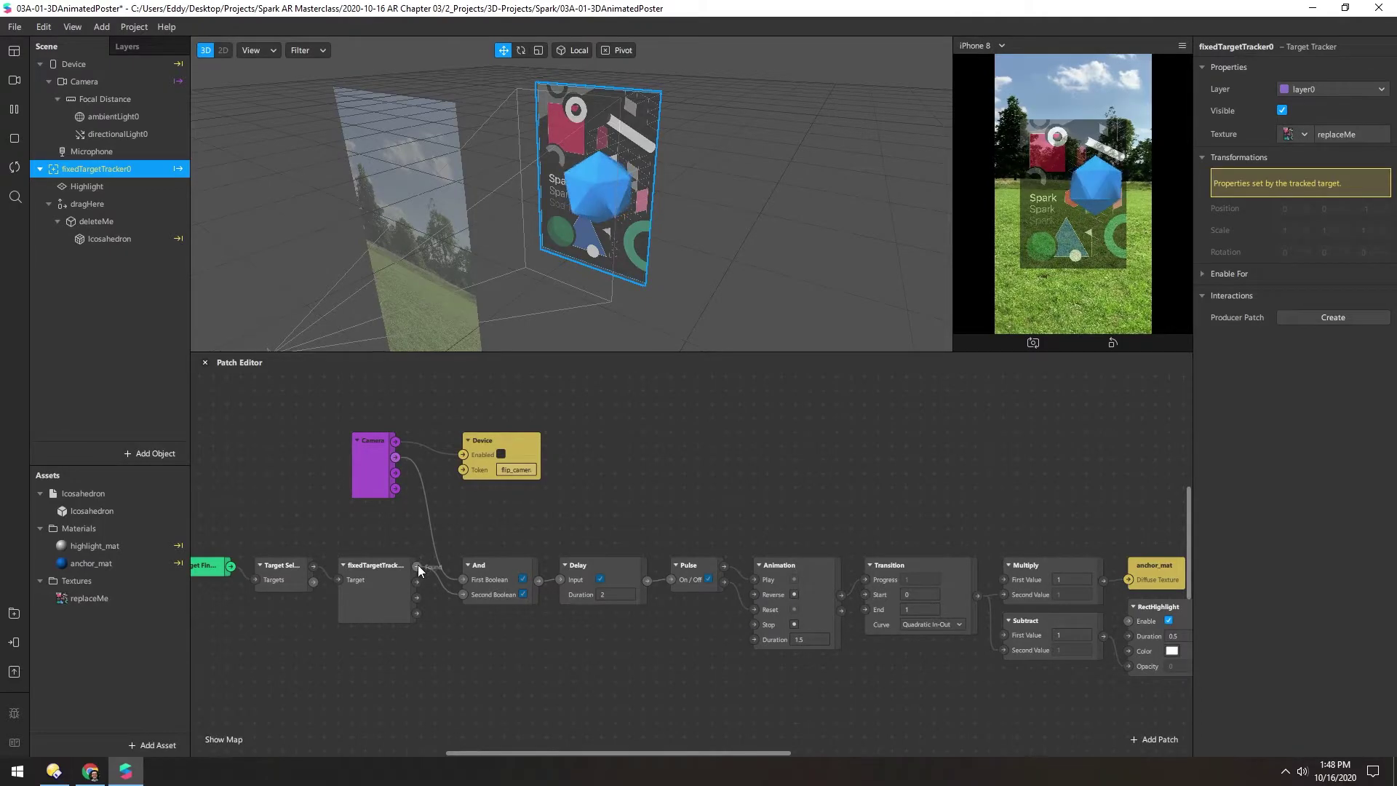
# Examine how the tracker's Found signal passes through the And, Delay and Pulse patches, checking the And and Delay outputs
pyautogui.moveTo(418, 567)
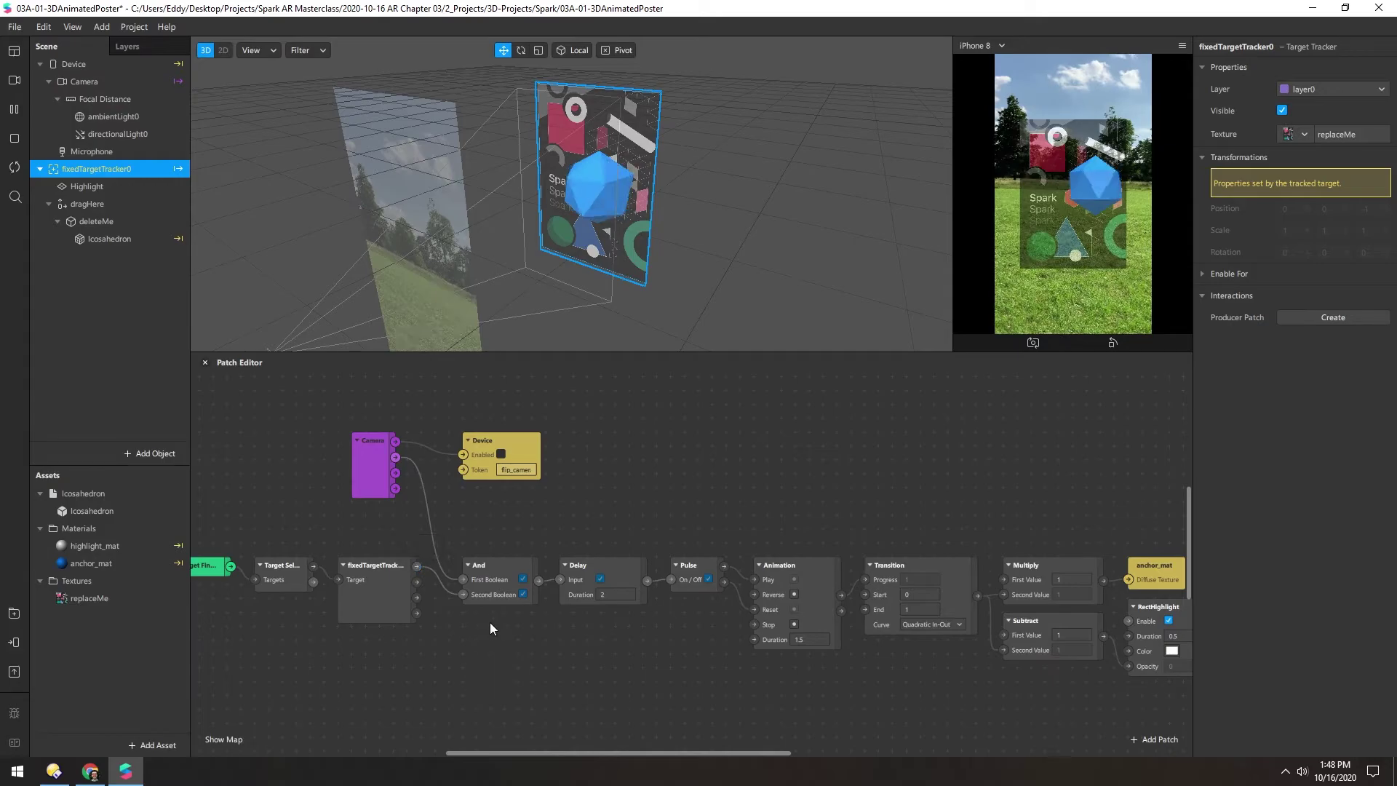
pyautogui.click(478, 566)
pyautogui.click(540, 580)
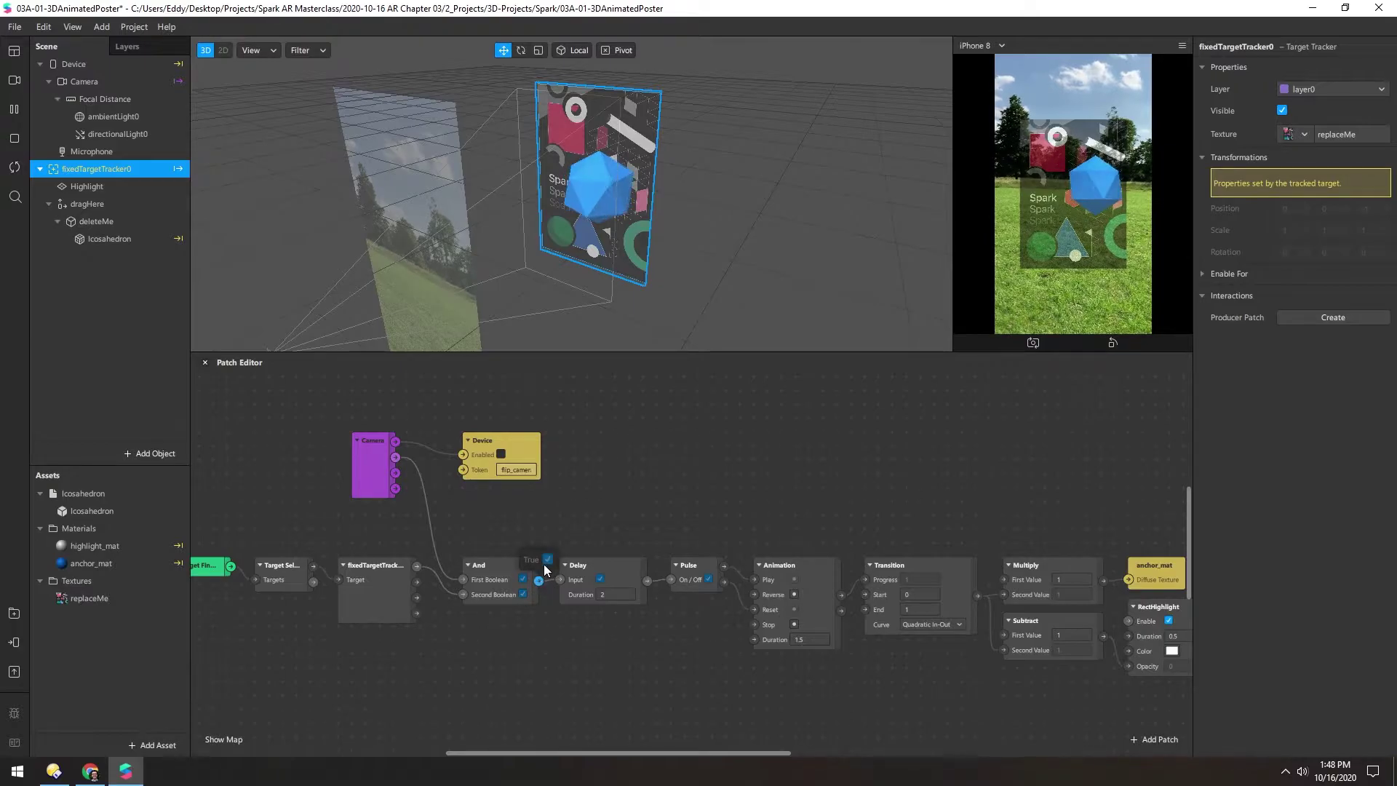
pyautogui.scroll(-3, 443, 553)
pyautogui.hscroll(4, 442, 554)
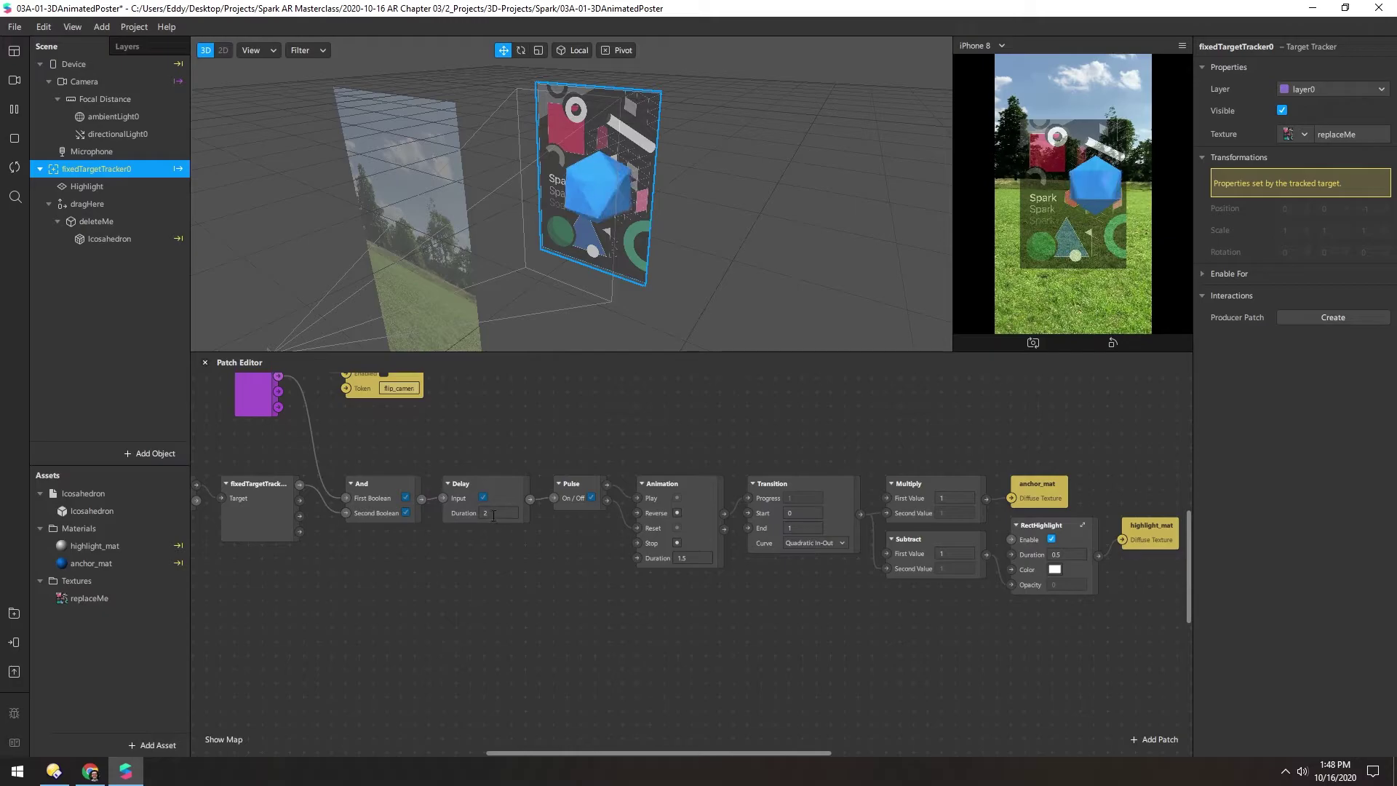
pyautogui.hscroll(2, 472, 558)
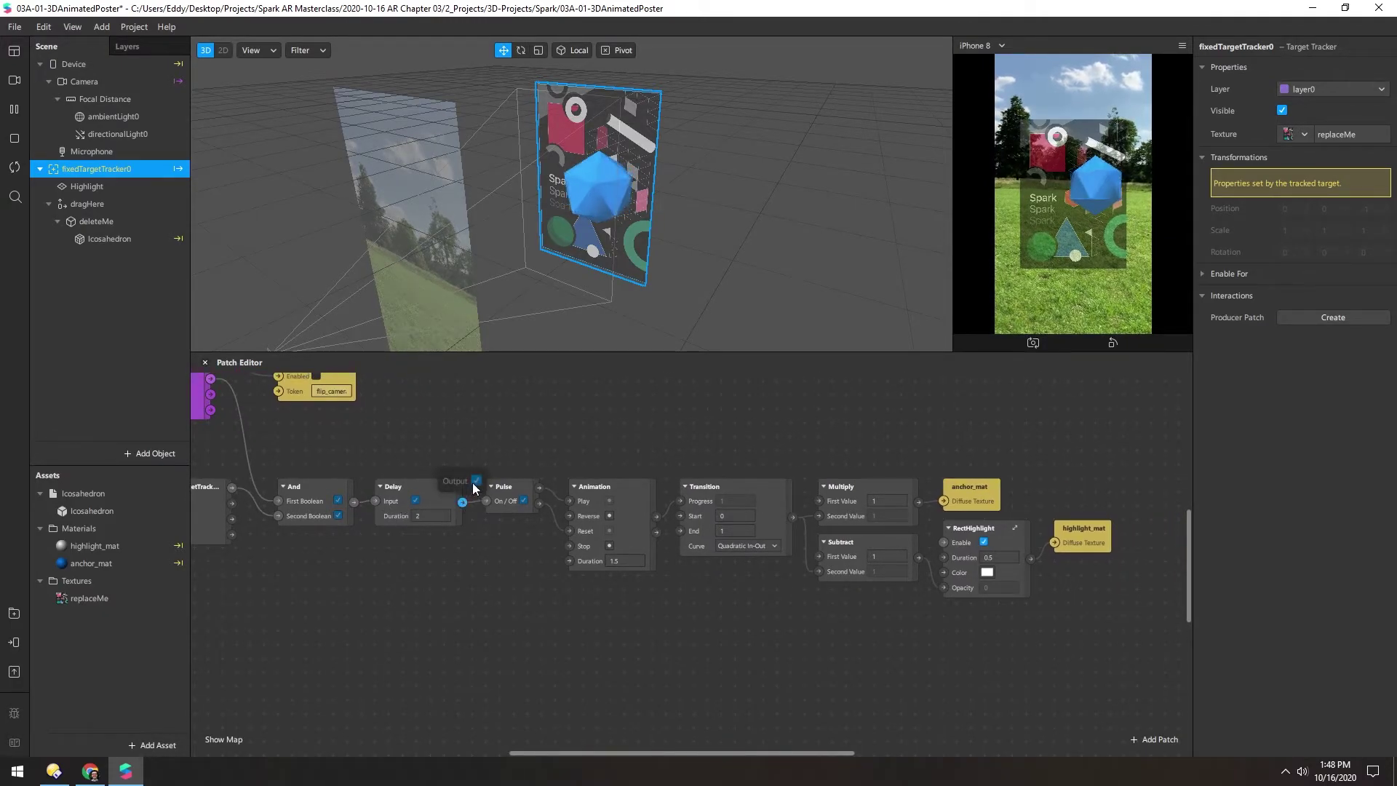
pyautogui.click(504, 488)
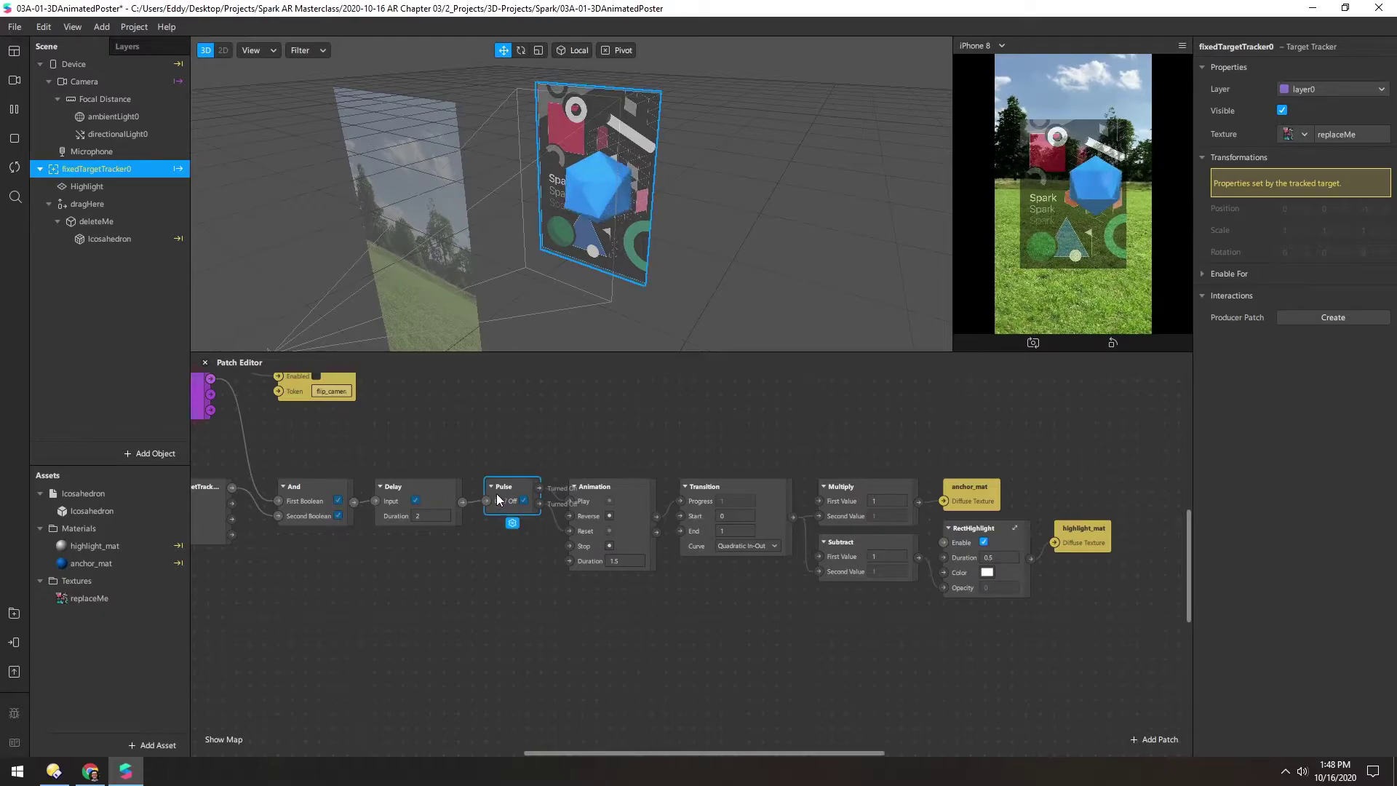
pyautogui.click(462, 502)
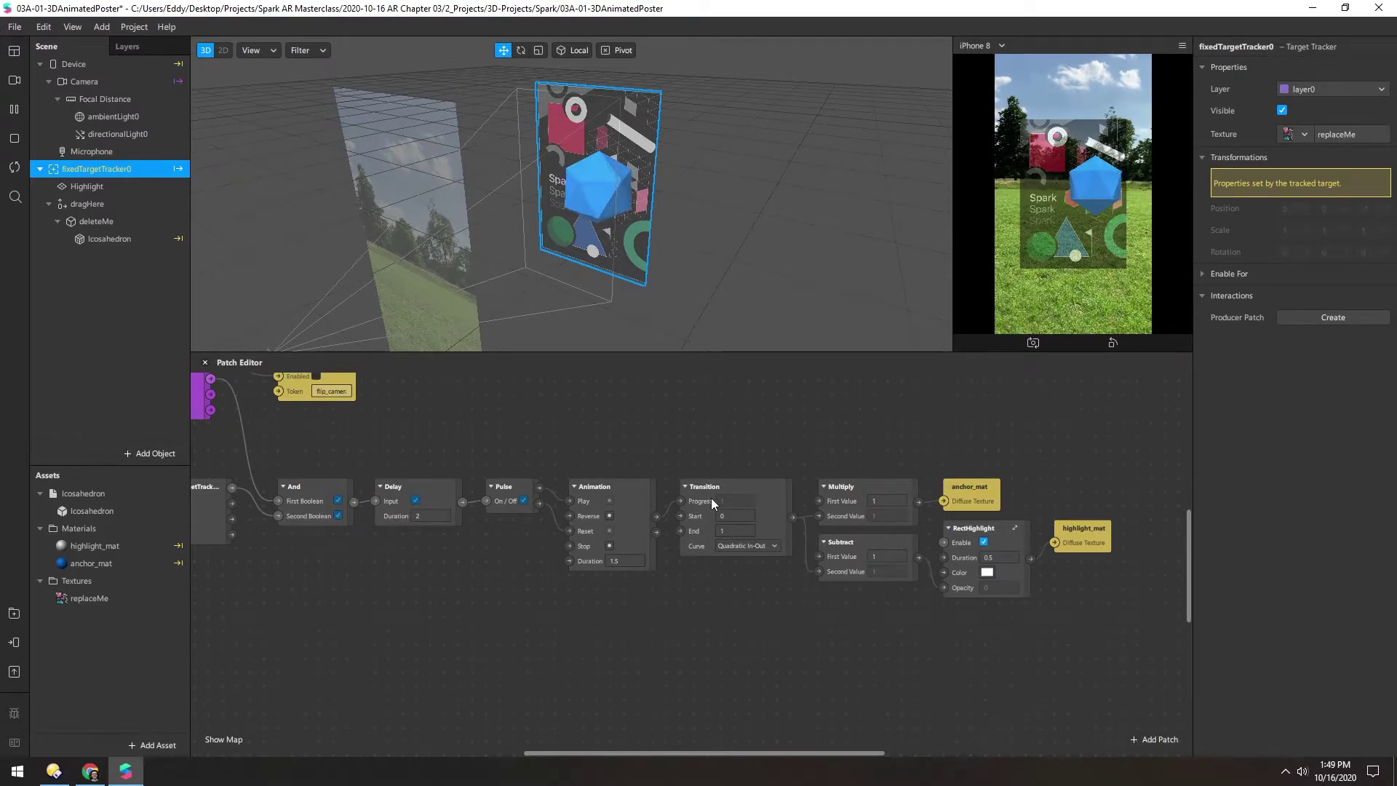
# Inspect the Transition patch's Start, End and Curve options and the Animation patch's Duration in the material fade chain
pyautogui.click(729, 515)
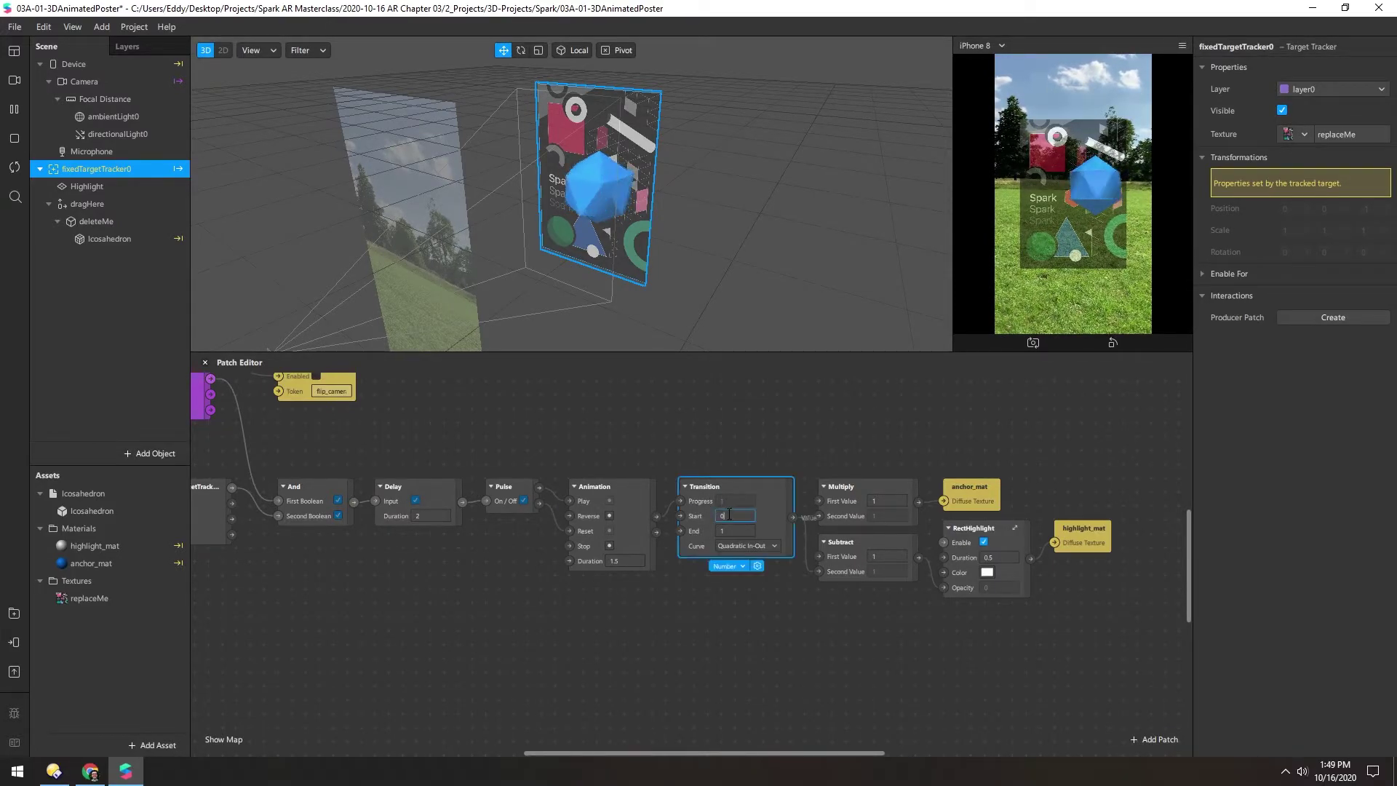
pyautogui.click(723, 531)
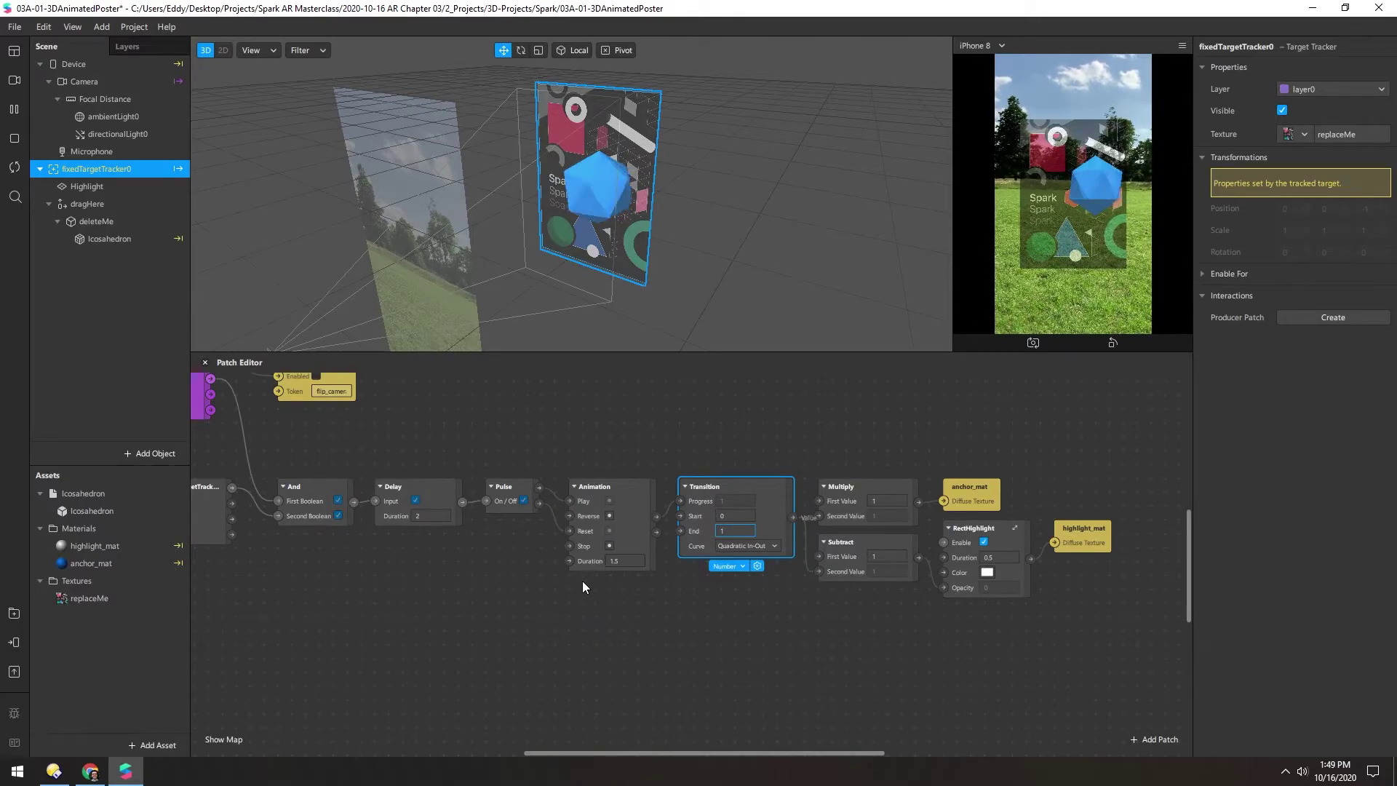
pyautogui.click(620, 563)
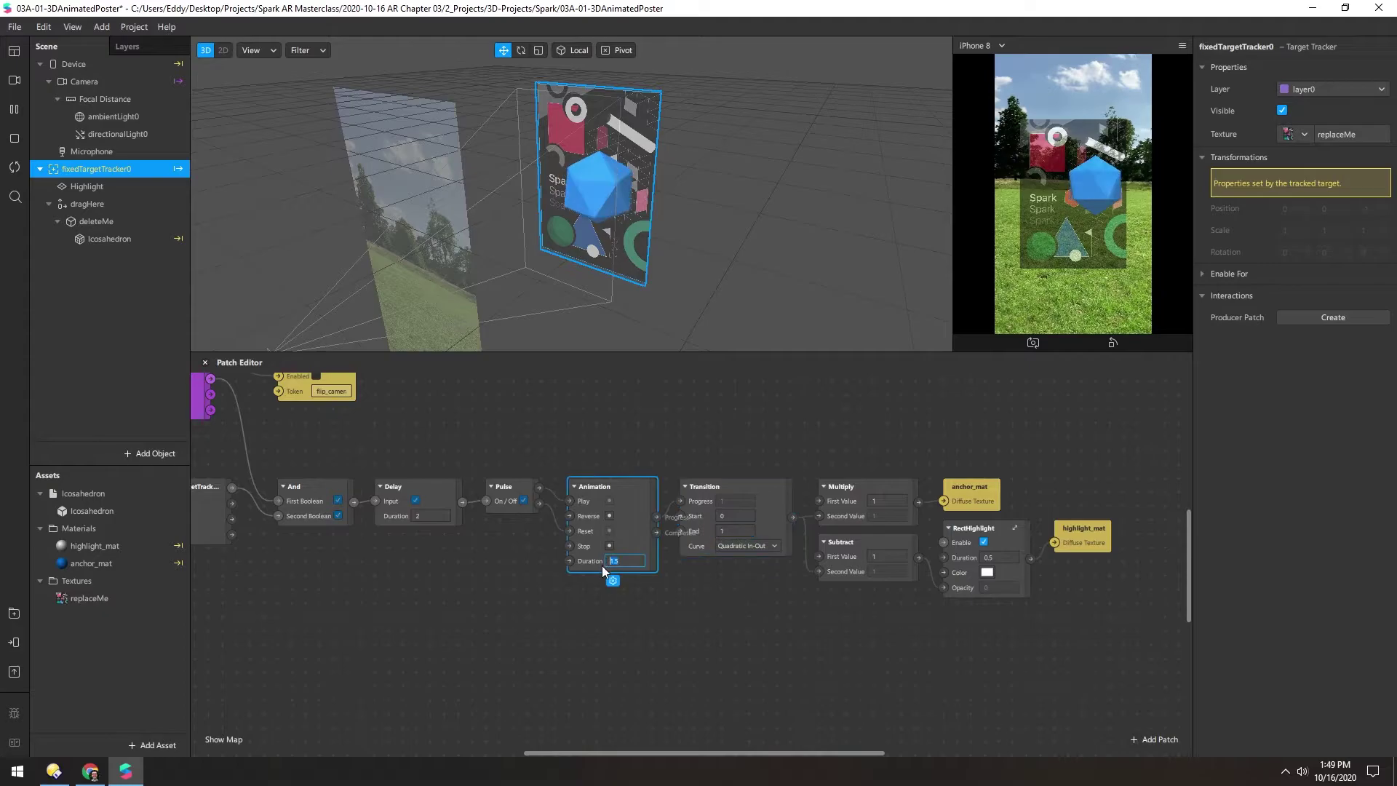
pyautogui.click(610, 588)
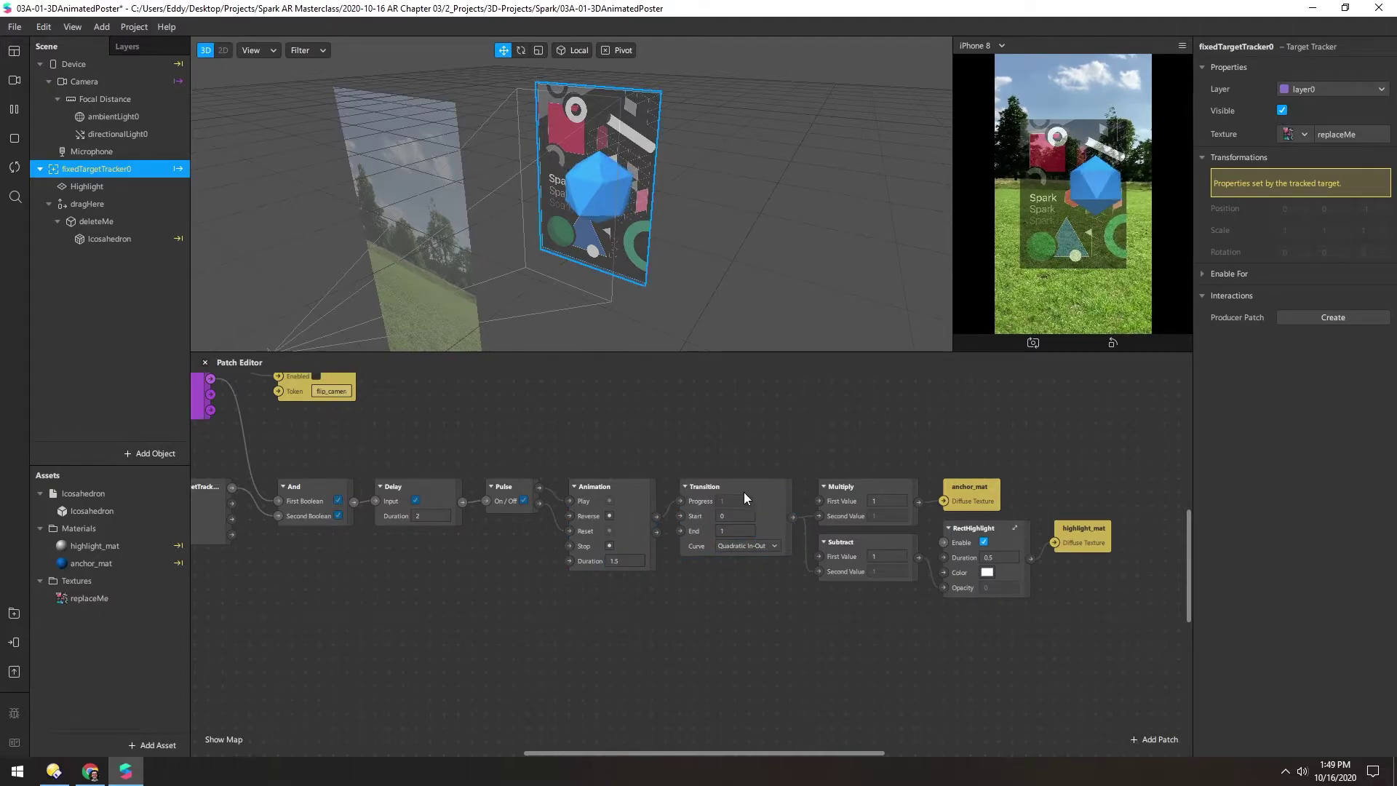
pyautogui.click(731, 548)
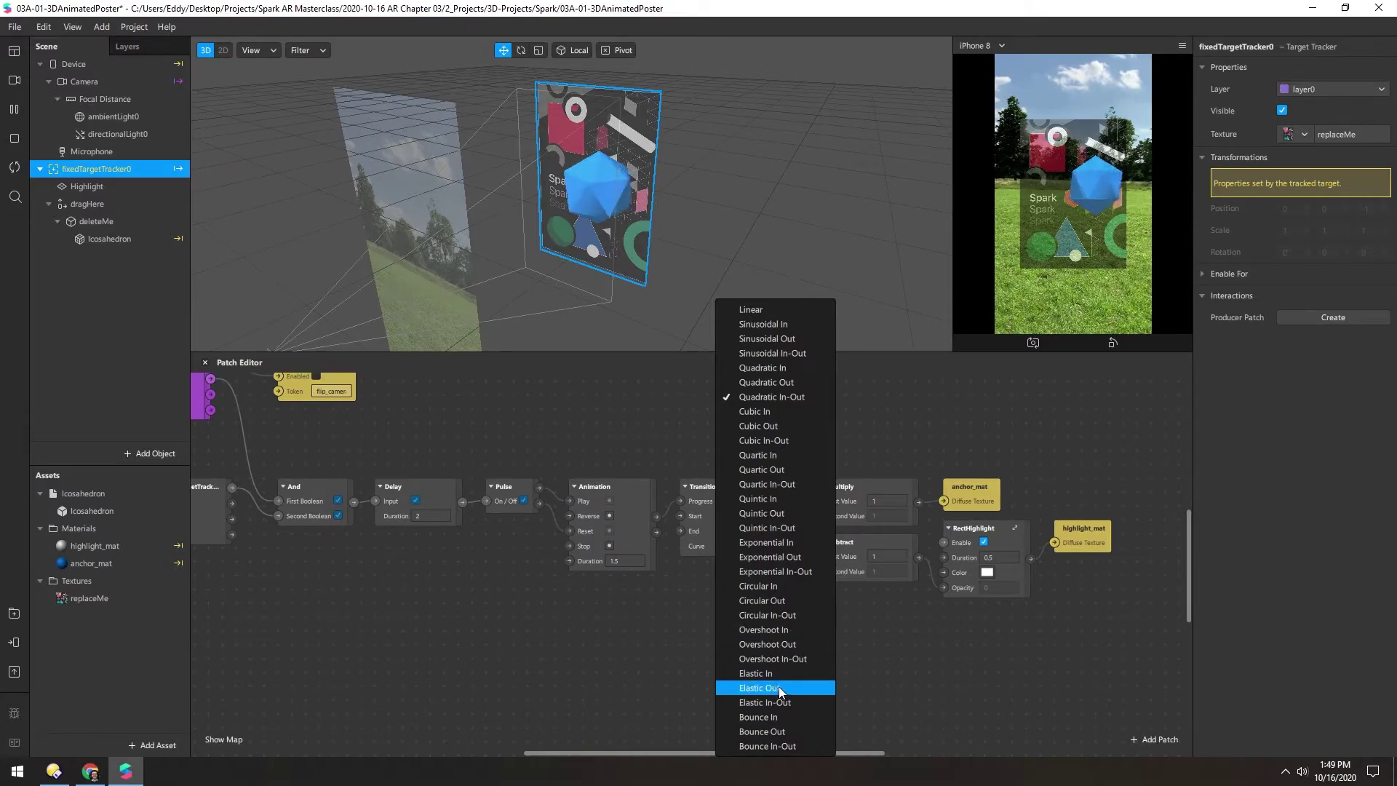
pyautogui.click(416, 570)
pyautogui.hscroll(-3, 236, 499)
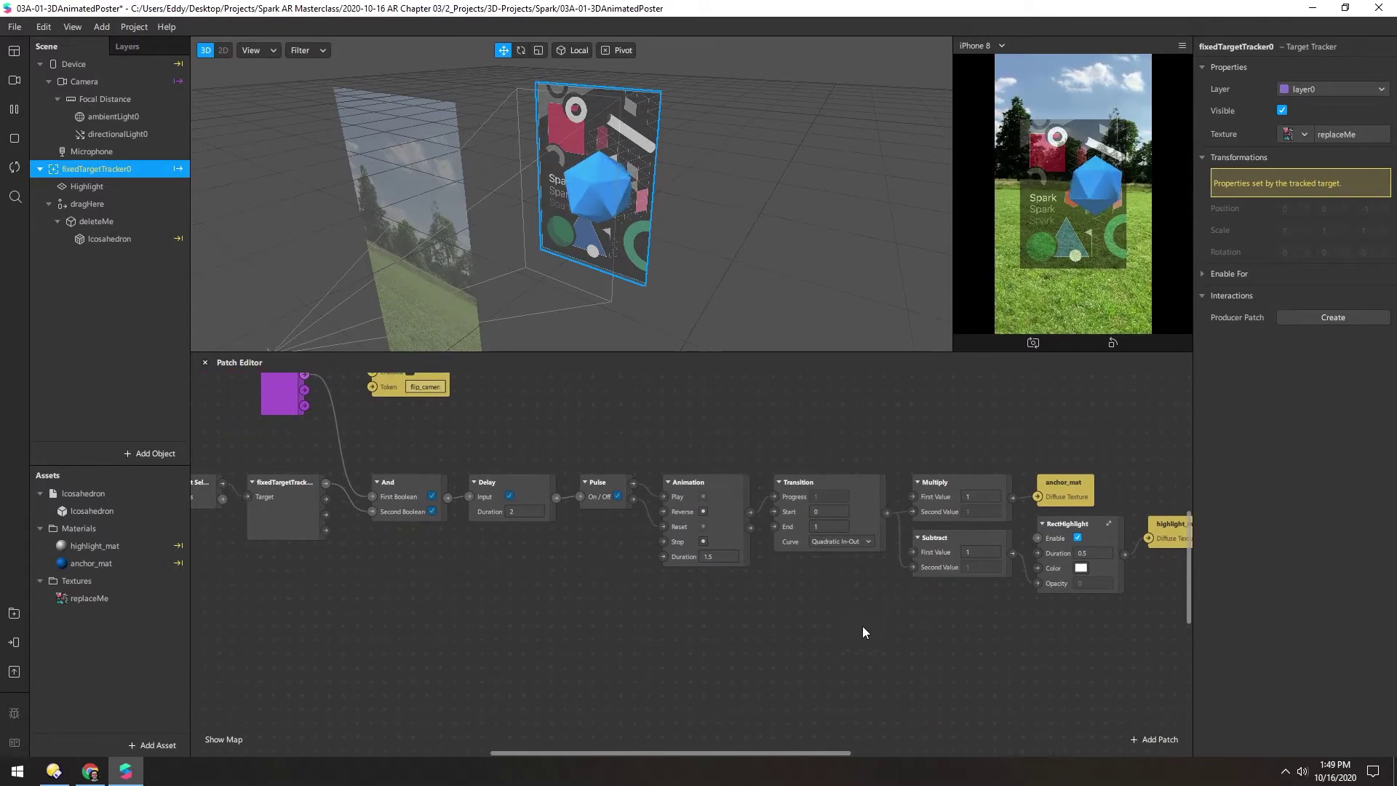
# Move the Subtract, RectHighlight and highlight_mat patches down, away from the Multiply and anchor_mat patches
pyautogui.hscroll(5, 665, 563)
pyautogui.scroll(-1, 665, 563)
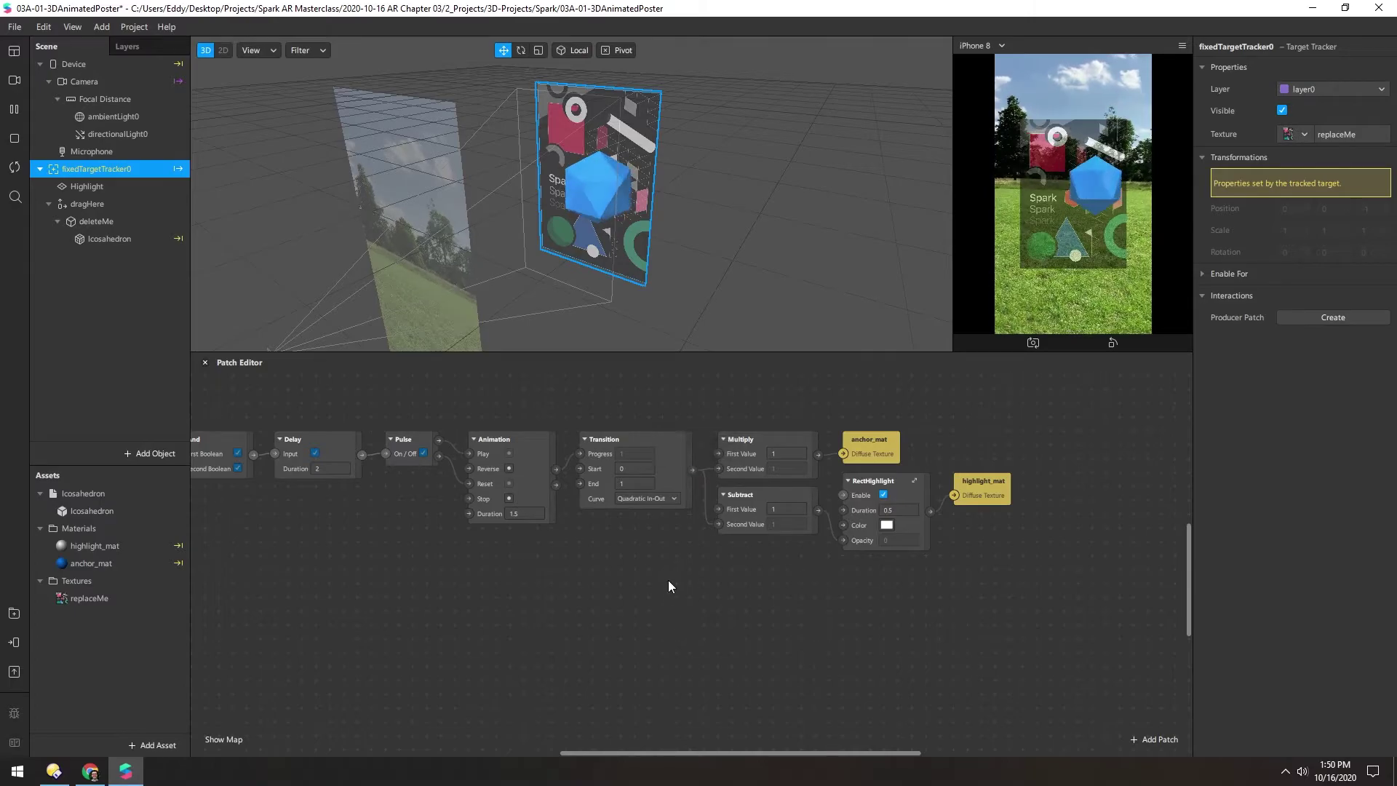
pyautogui.hscroll(3, 684, 540)
pyautogui.scroll(1, 684, 540)
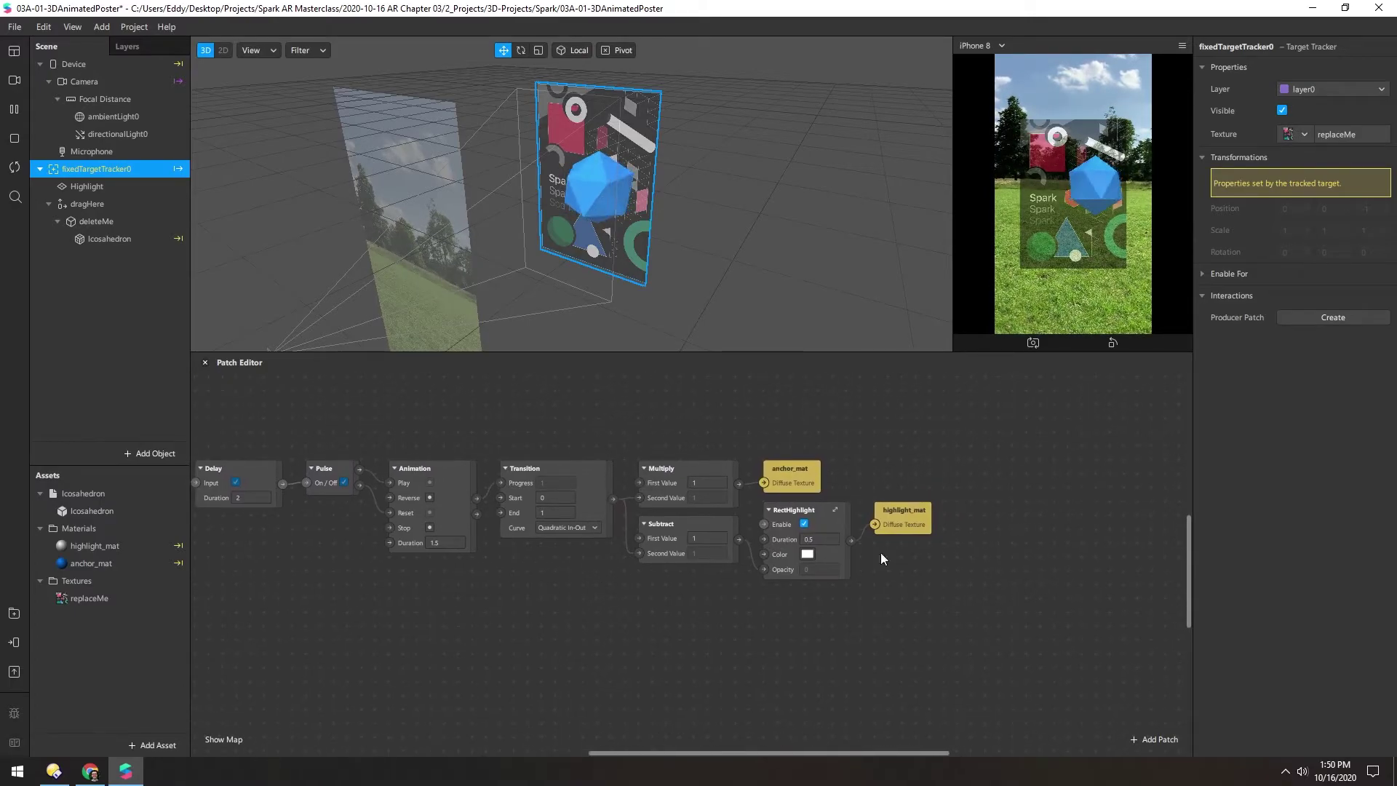
pyautogui.moveTo(942, 592); pyautogui.dragTo(685, 596)
pyautogui.click(652, 505)
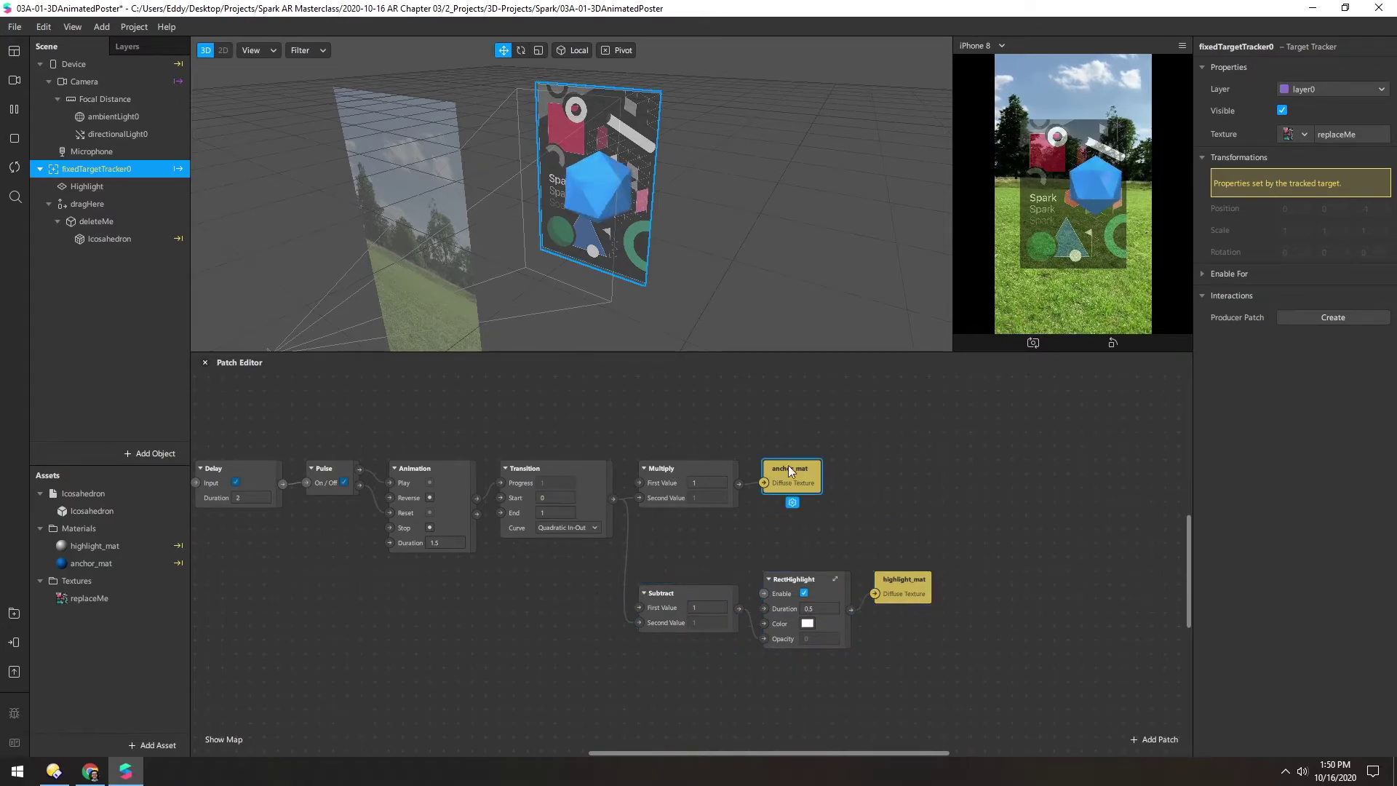
# Check the icosahedron's assigned material and the values feeding the Multiply patch connected to anchor_mat
pyautogui.click(84, 240)
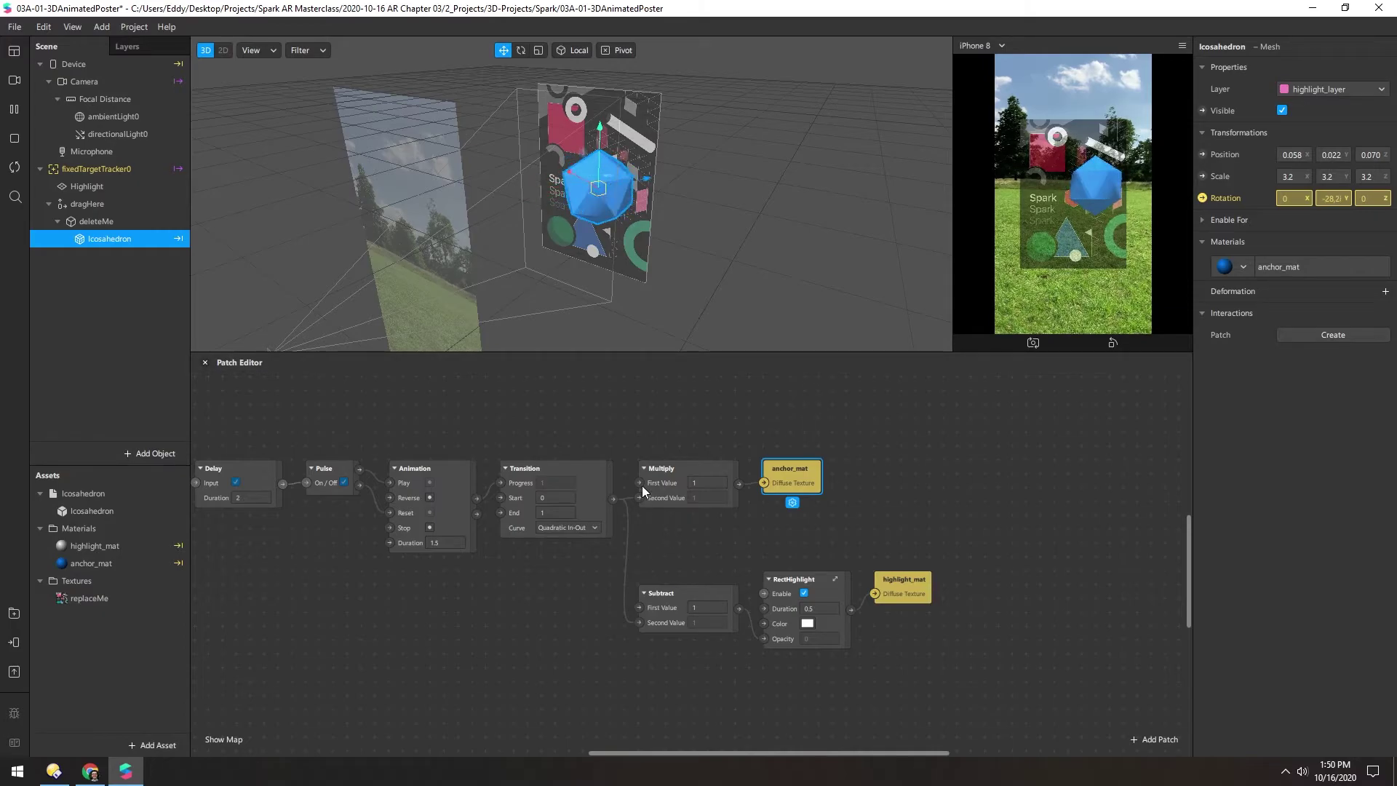
pyautogui.click(705, 484)
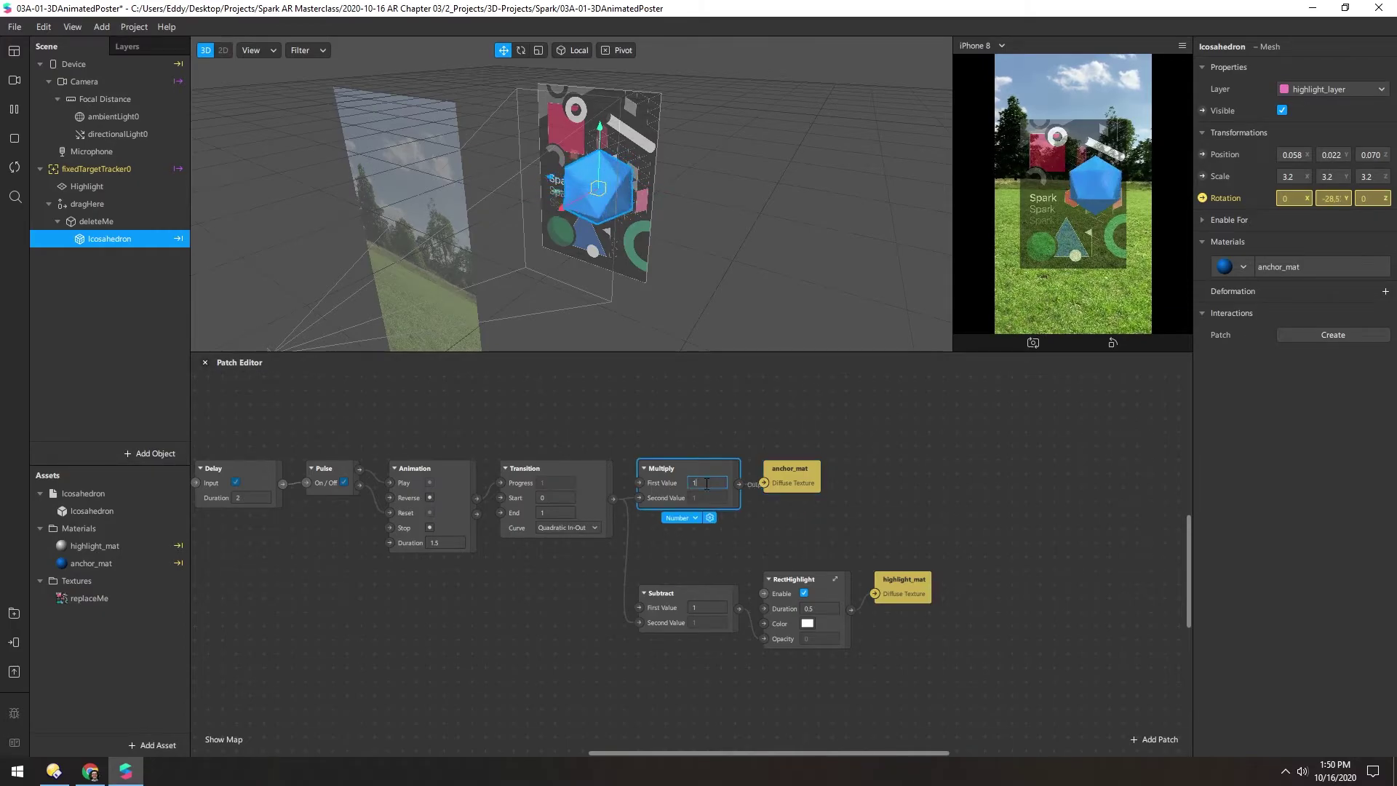
pyautogui.click(612, 498)
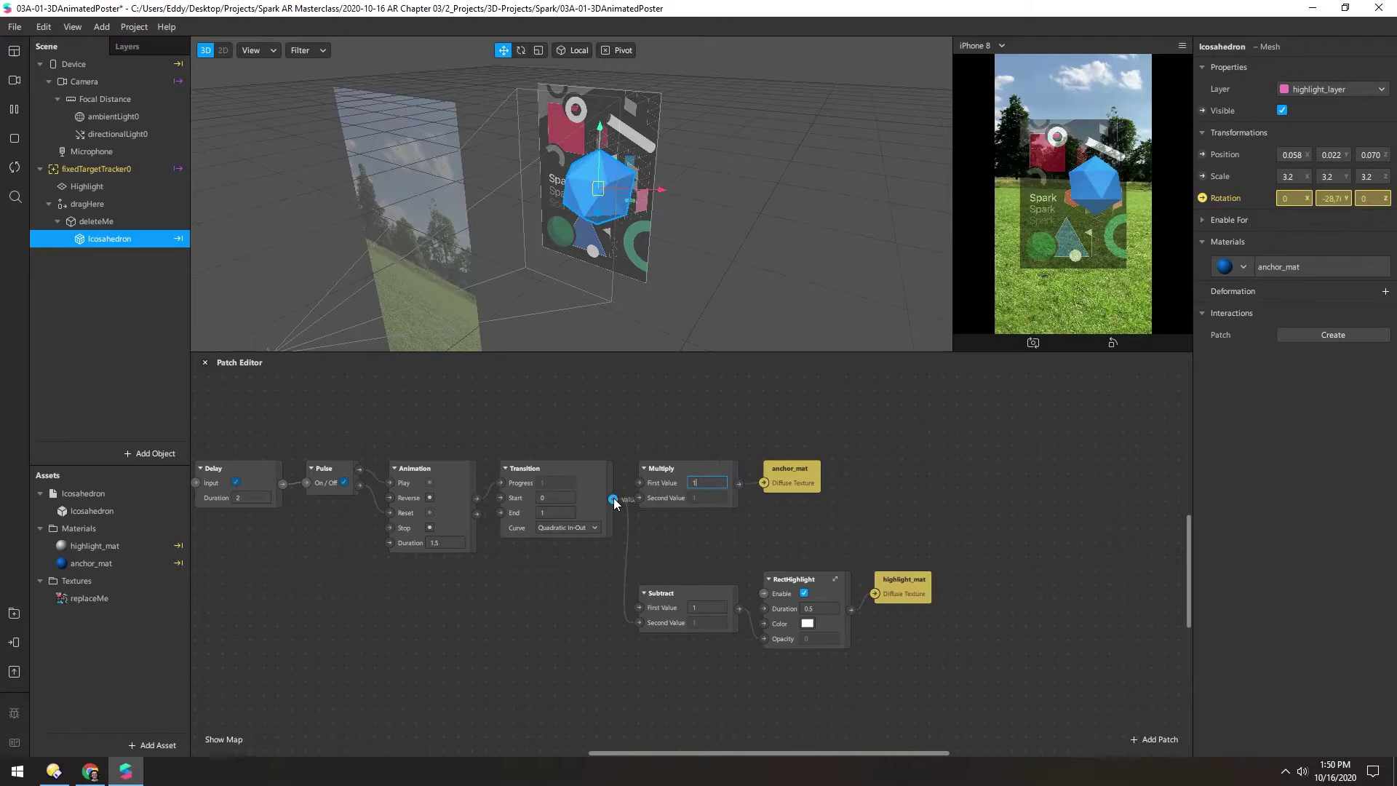
pyautogui.click(684, 518)
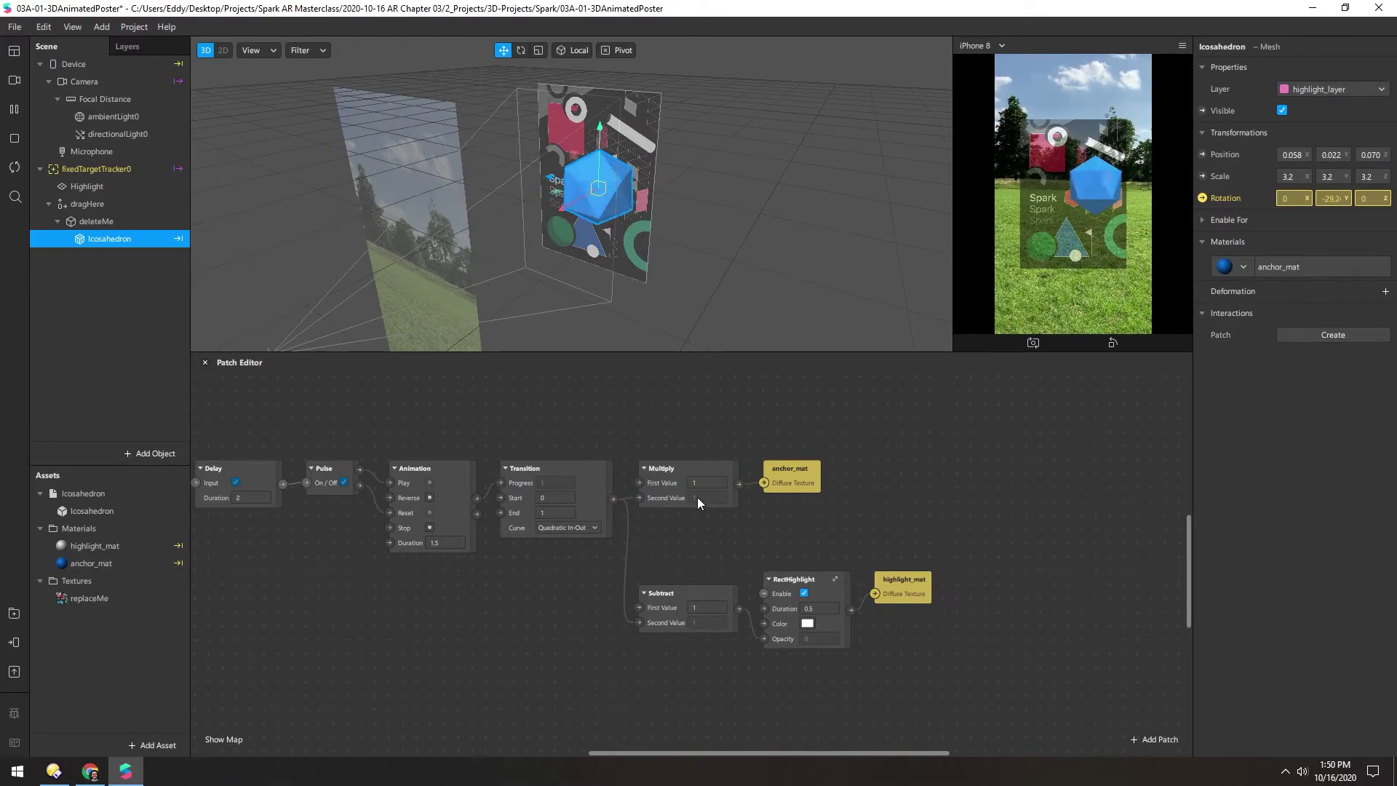
# Change the Multiply patch feeding anchor_mat from Number to Vector 4, moving the anchor_mat patch farther away to make room
pyautogui.click(15, 168)
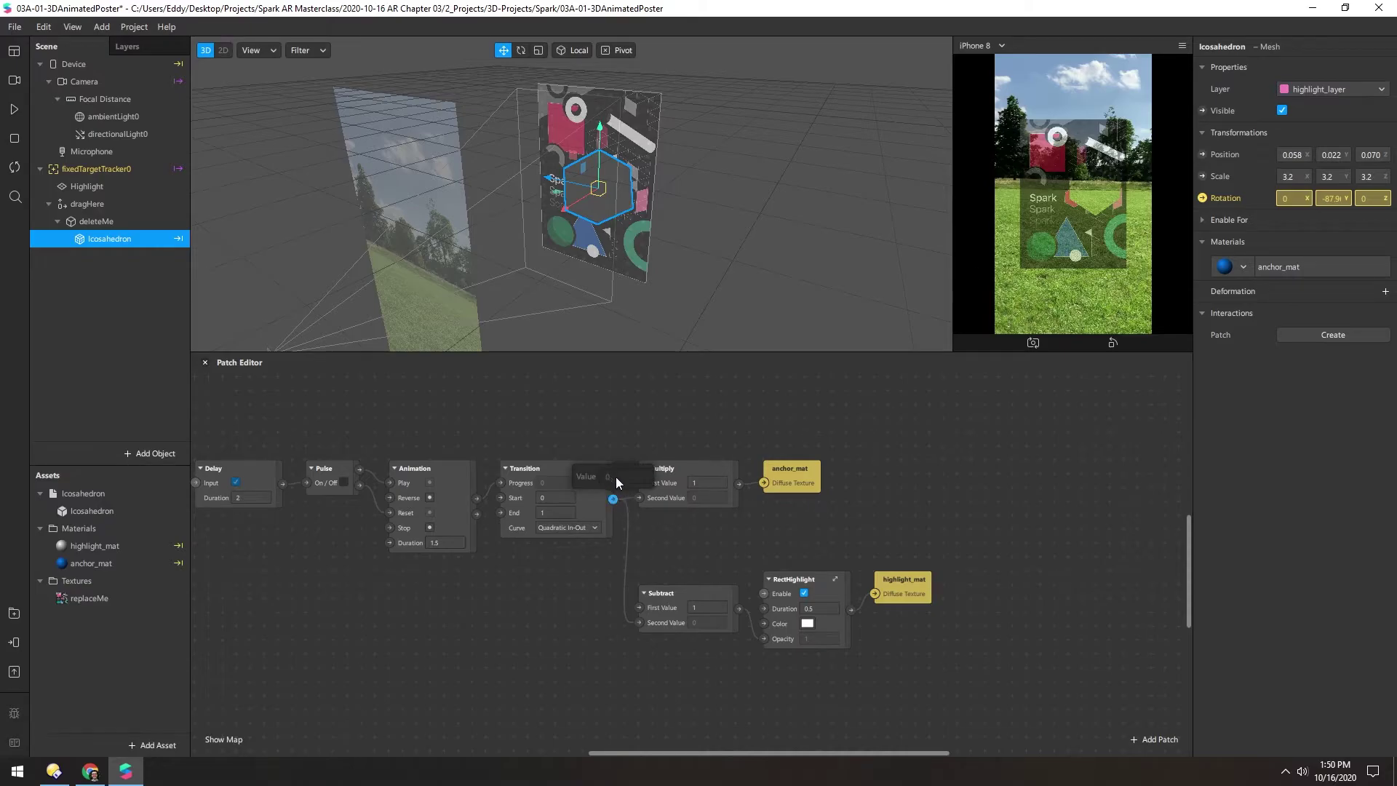
pyautogui.click(670, 470)
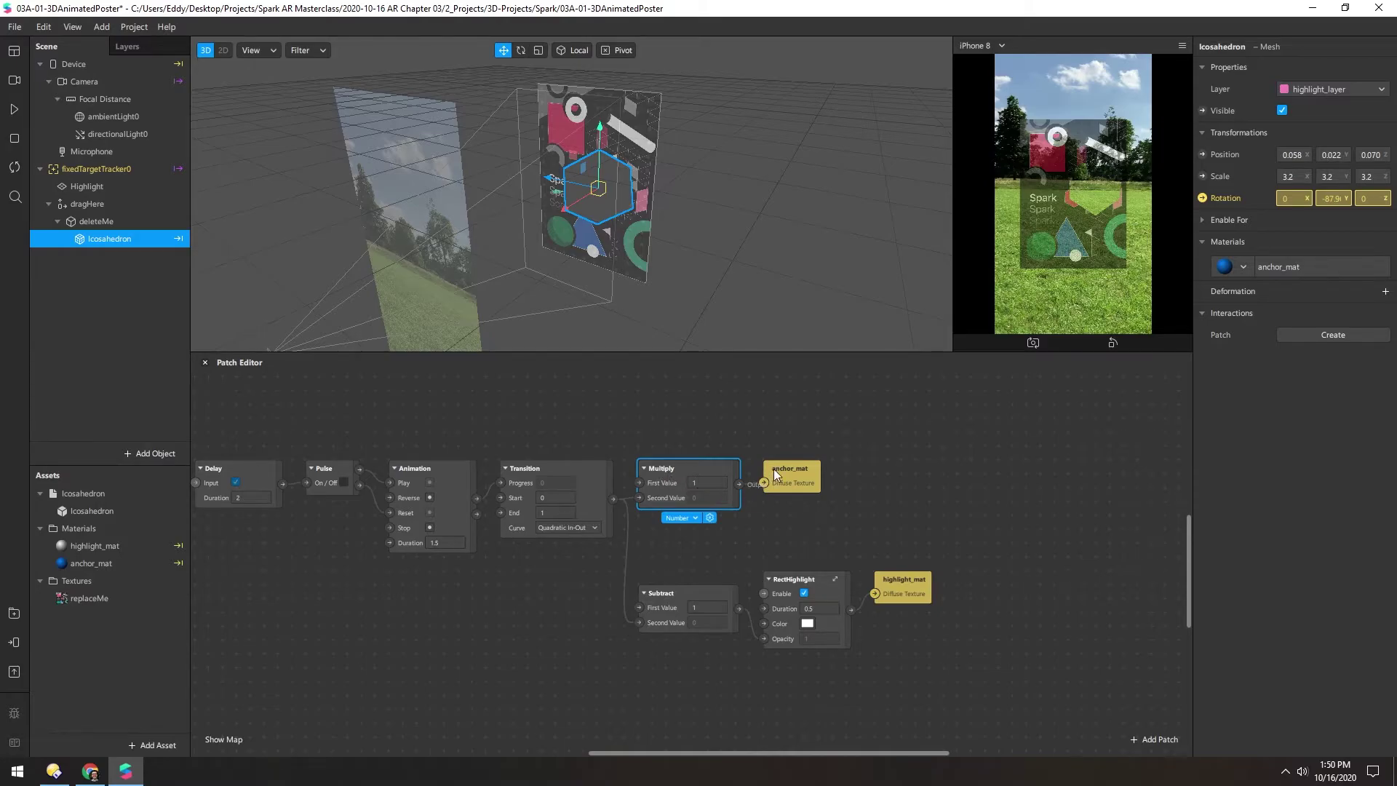
pyautogui.moveTo(775, 469); pyautogui.dragTo(832, 468)
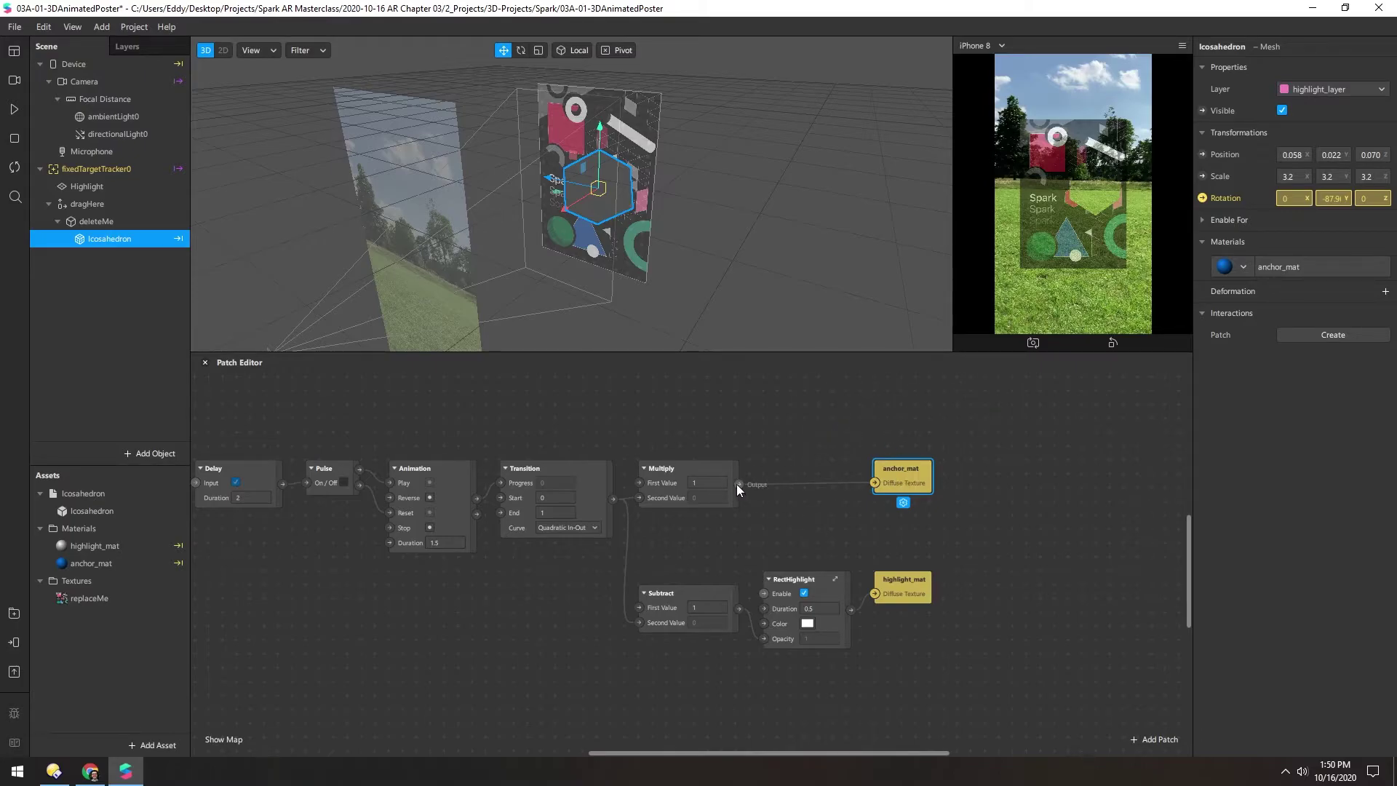
pyautogui.click(695, 495)
pyautogui.click(684, 518)
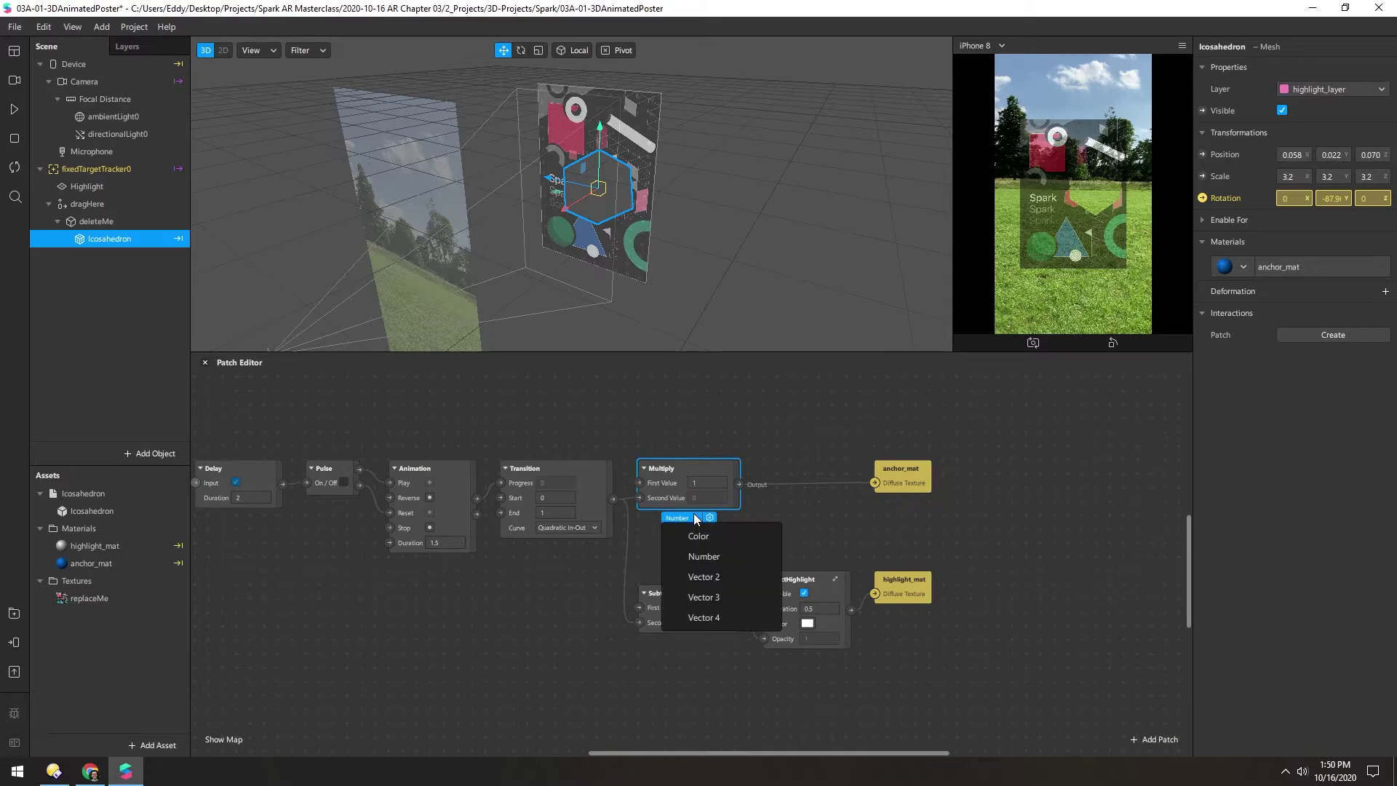
pyautogui.click(703, 613)
pyautogui.moveTo(905, 470); pyautogui.dragTo(925, 470)
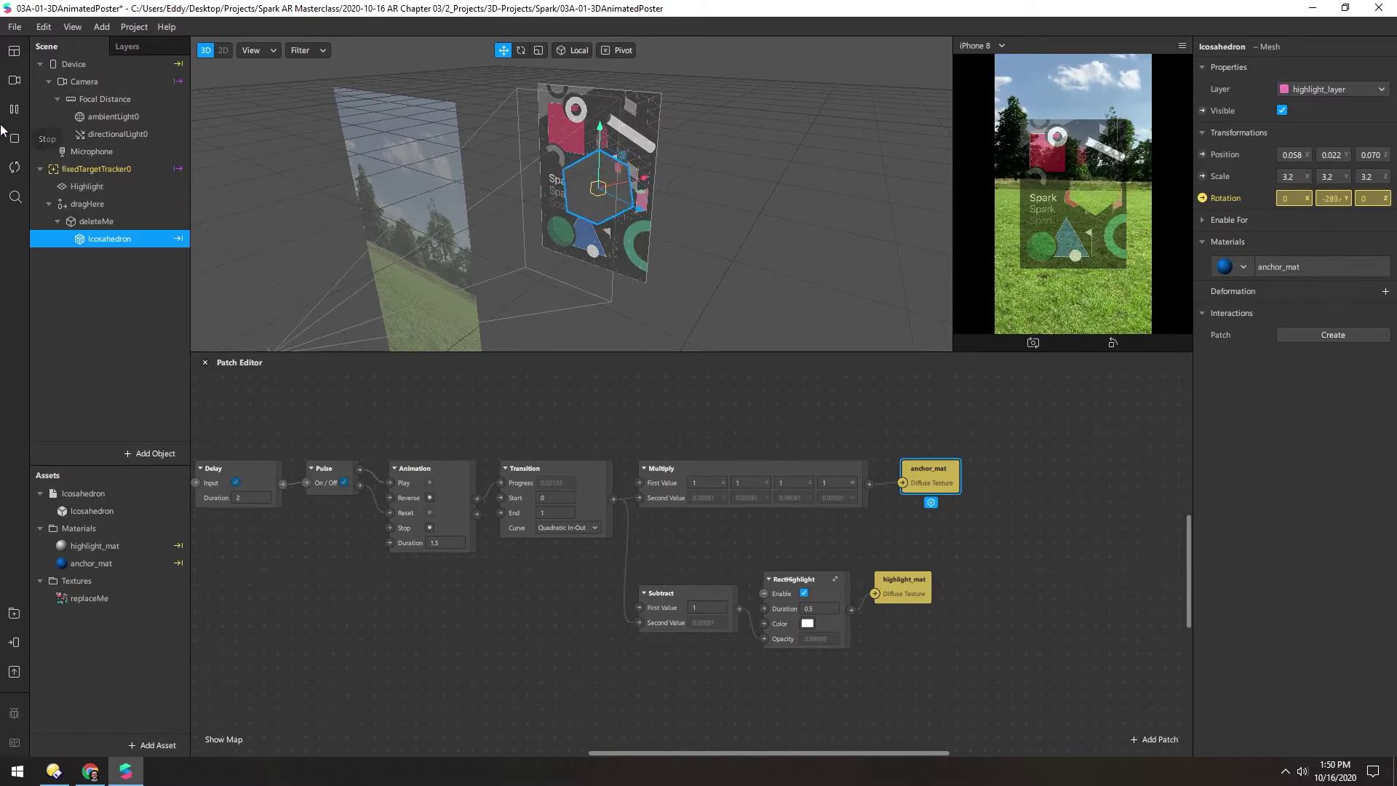
# Pause the preview mid-fade to check the Vector 4 Multiply values, and set the anchor_mat material's opacity to 95
pyautogui.click(14, 113)
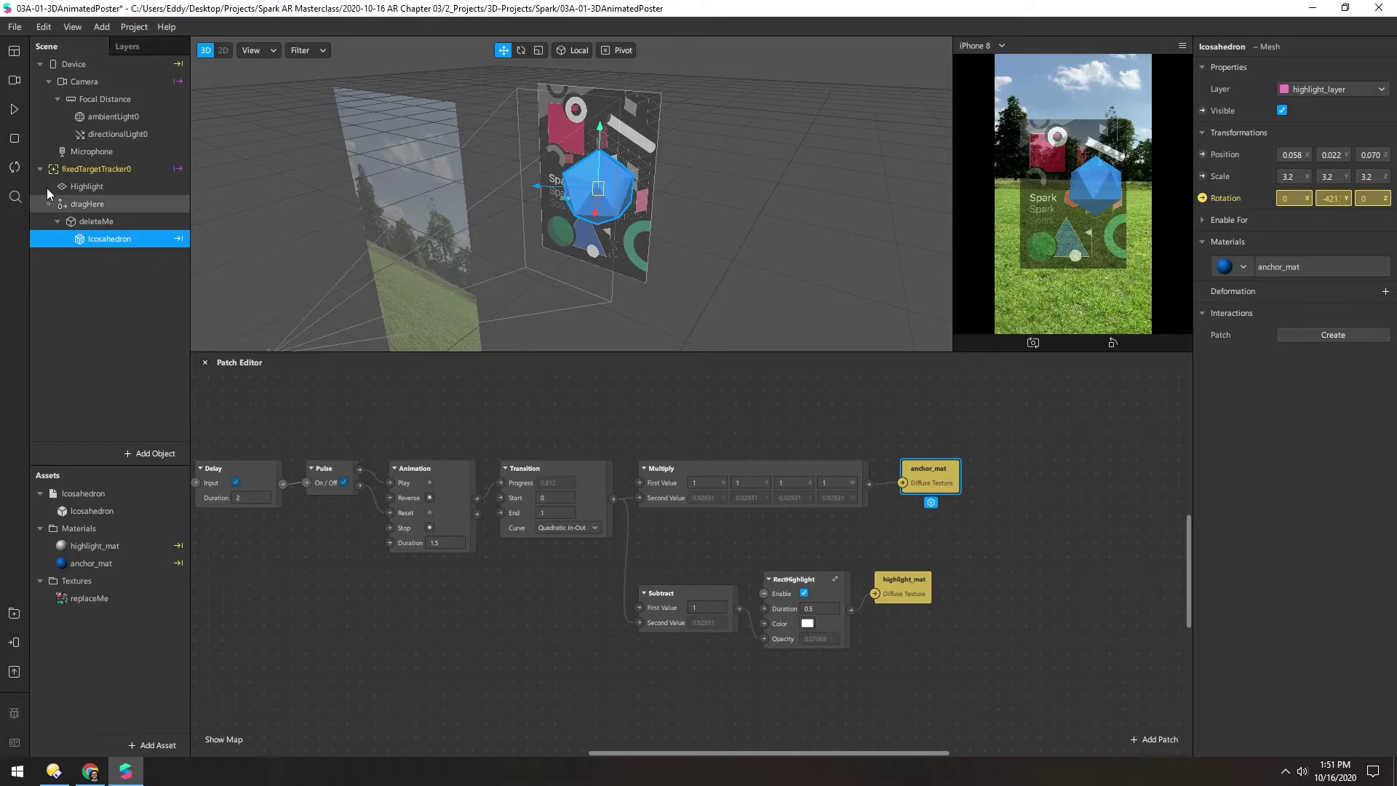
pyautogui.click(14, 109)
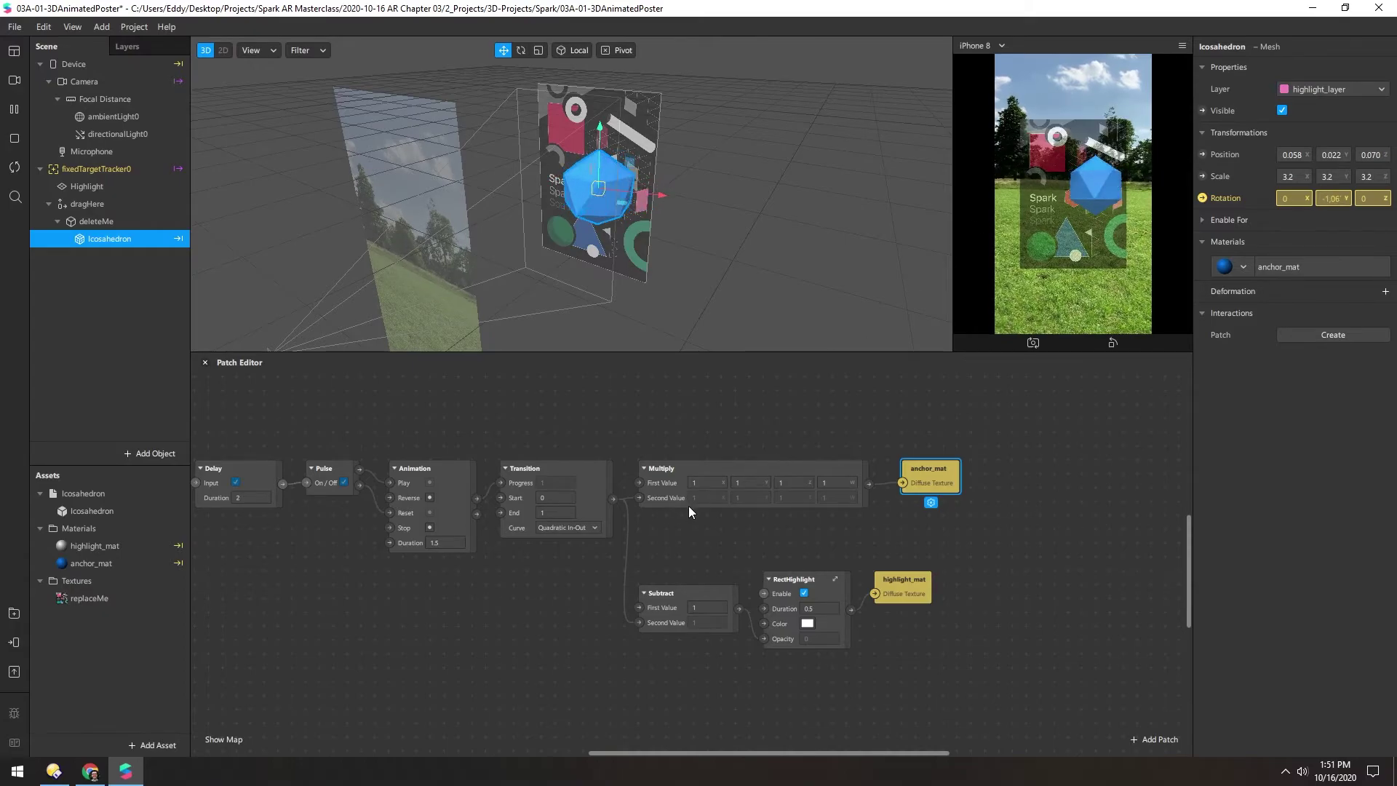
pyautogui.click(1337, 266)
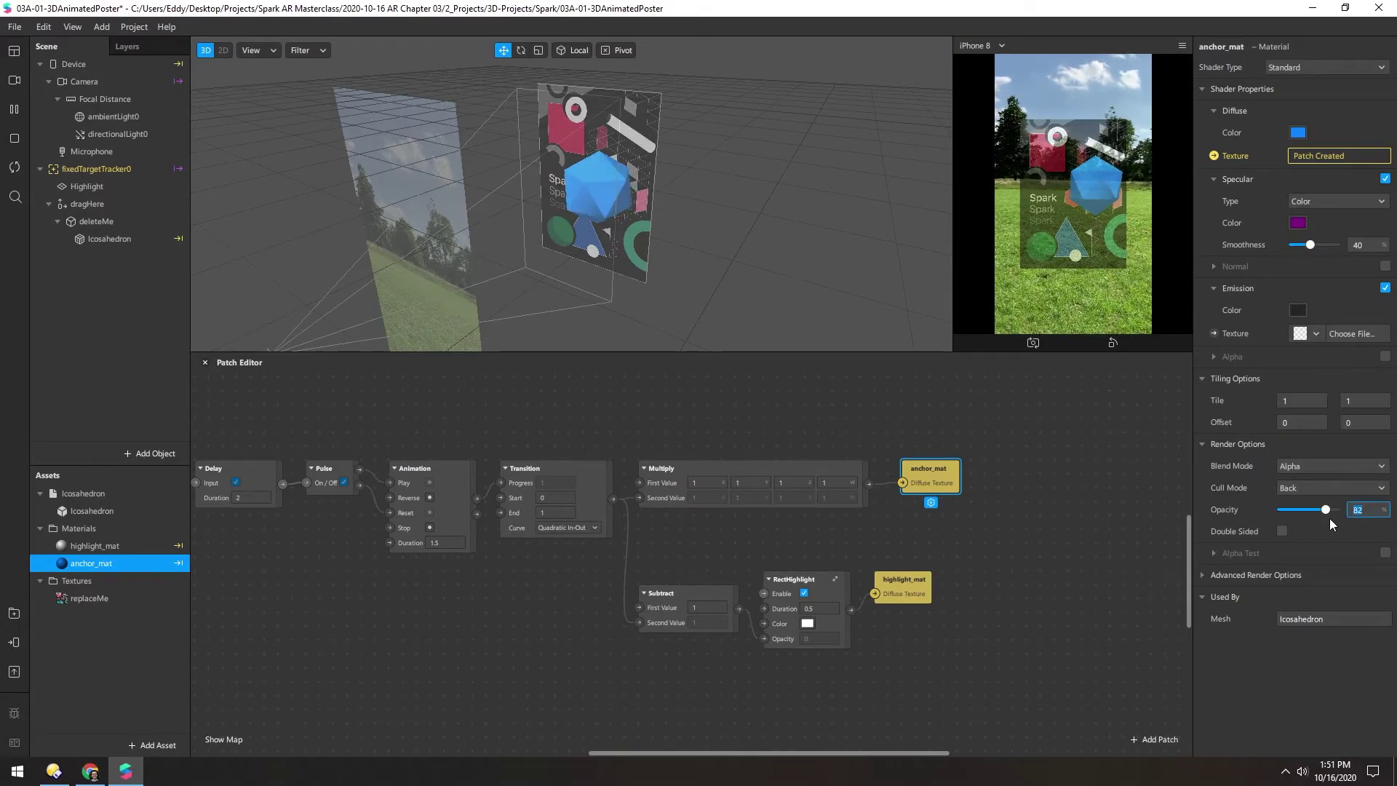
pyautogui.write('95')
pyautogui.press('Return')
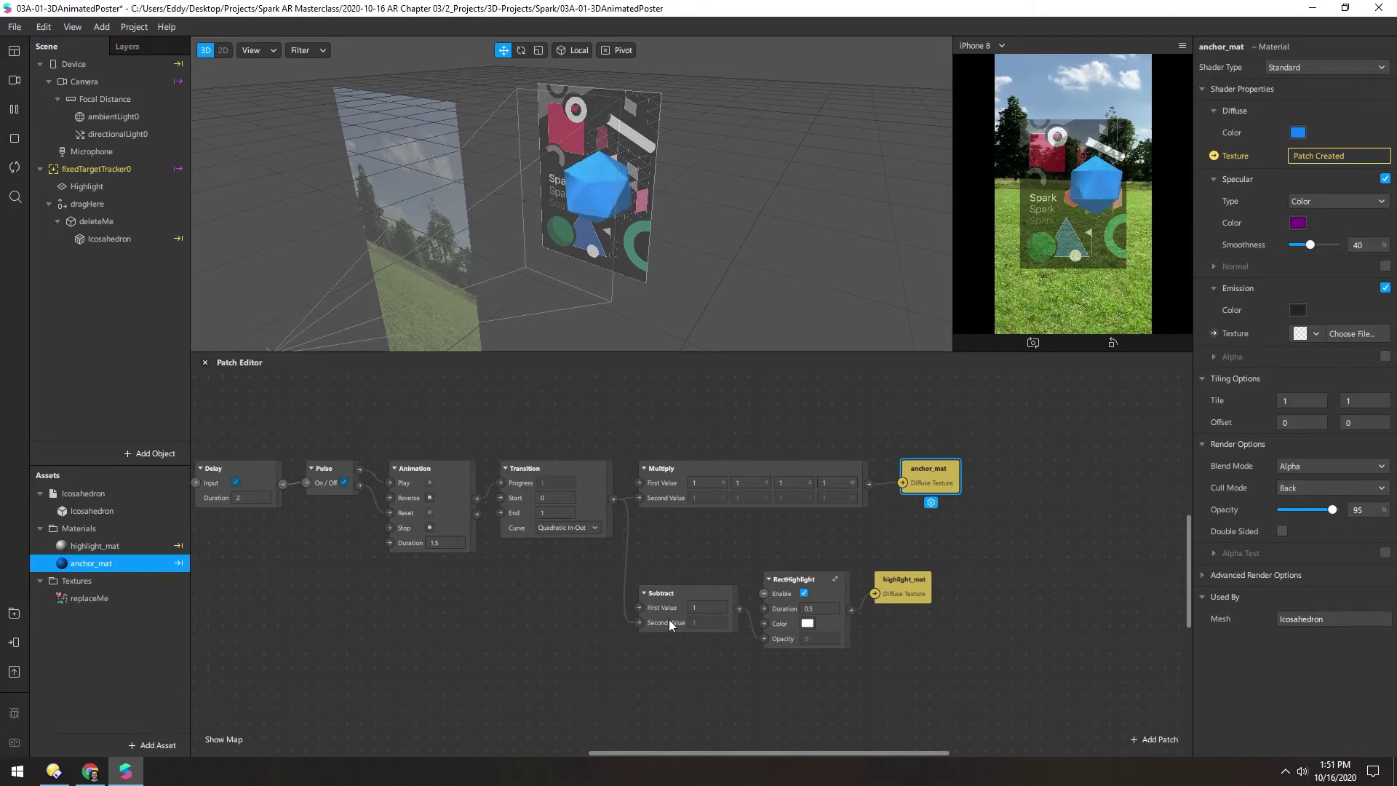
# Check how the Transition output passes through Subtract into RectHighlight's Opacity, replaying and pausing the preview to examine the highlight on the poster
pyautogui.click(613, 500)
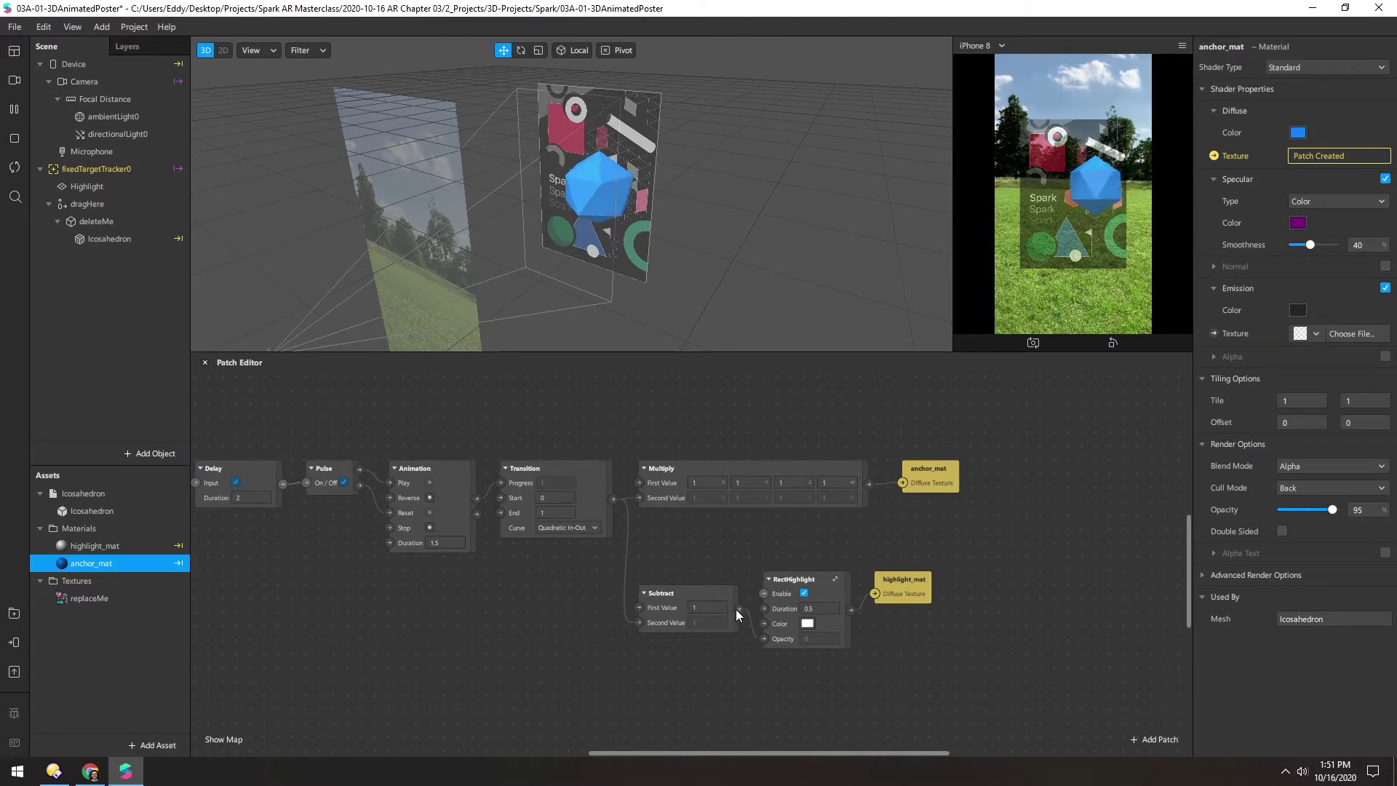
pyautogui.moveTo(740, 606)
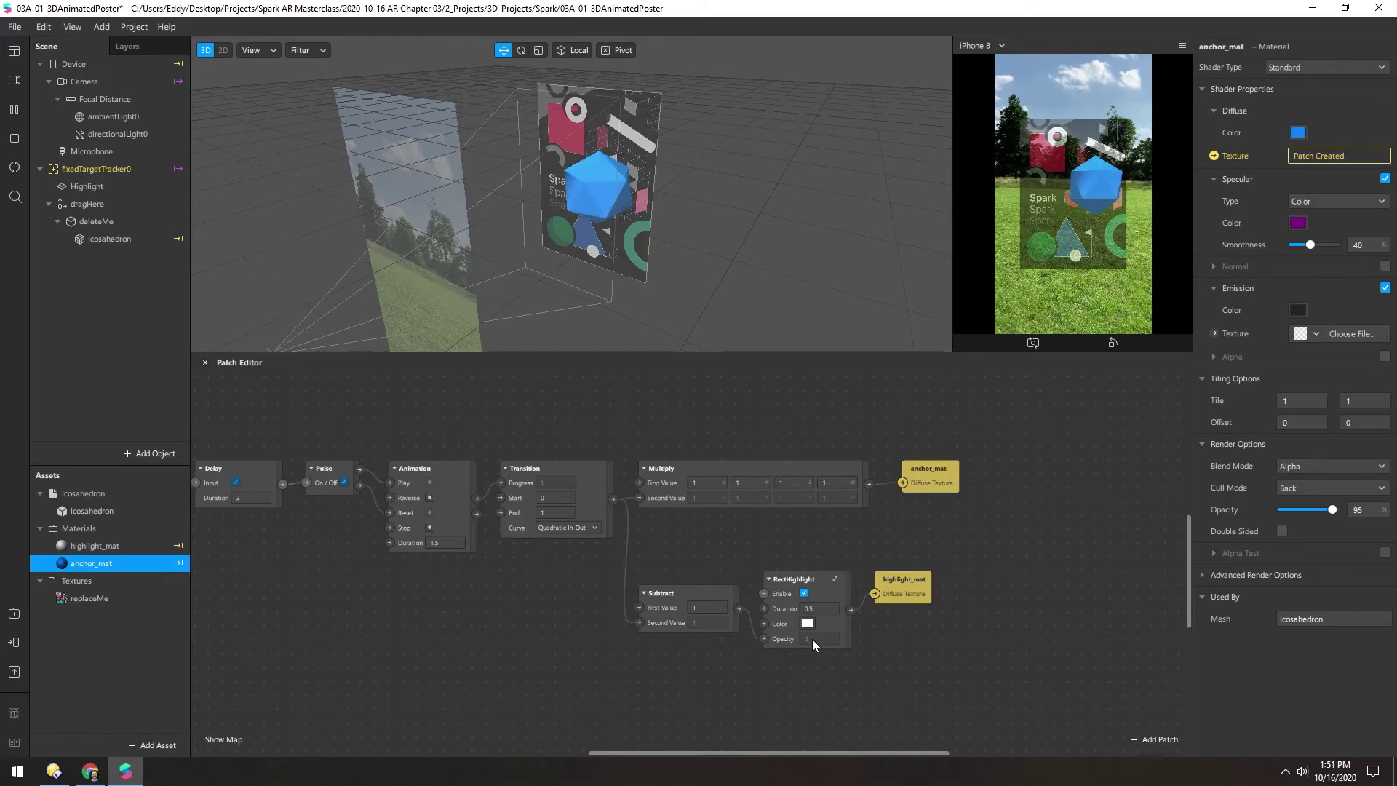
pyautogui.click(17, 133)
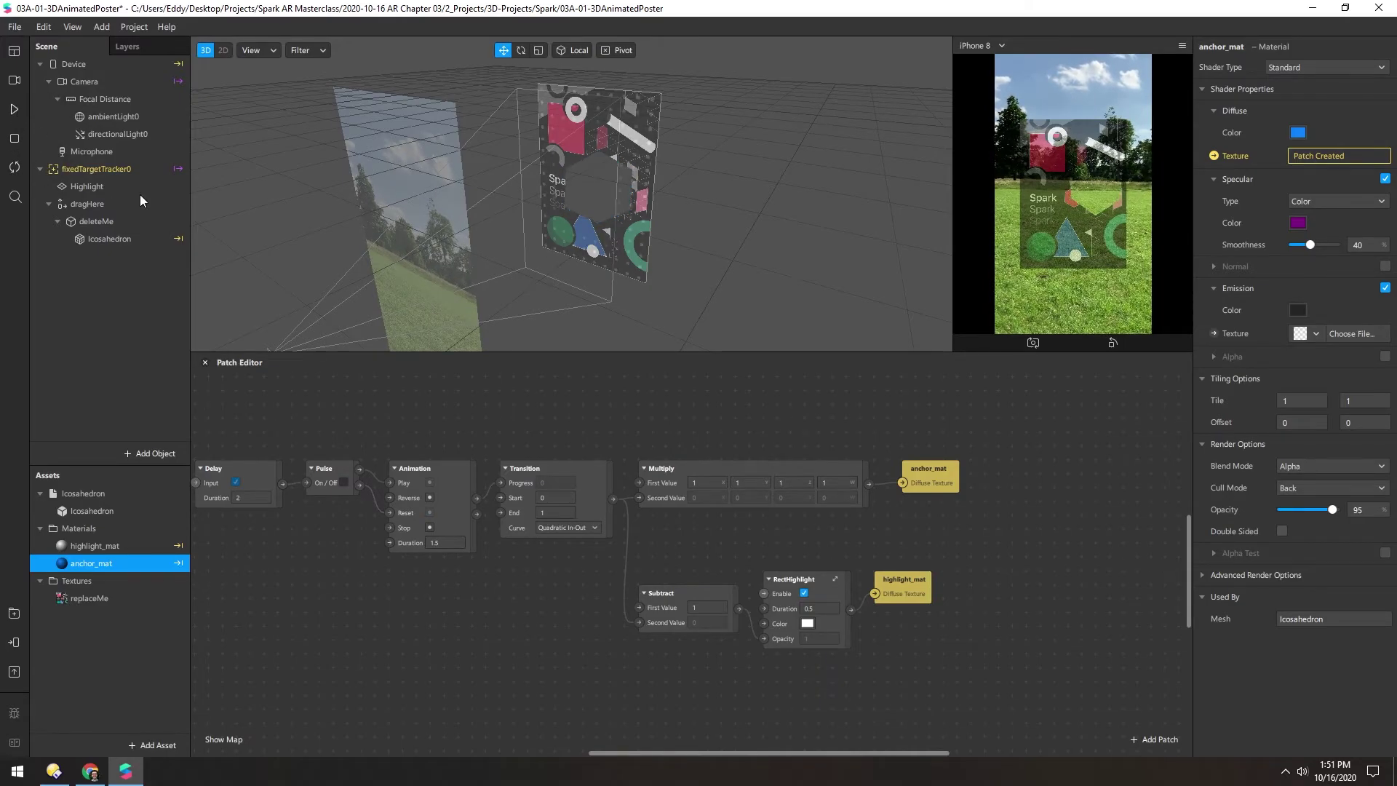
pyautogui.click(14, 109)
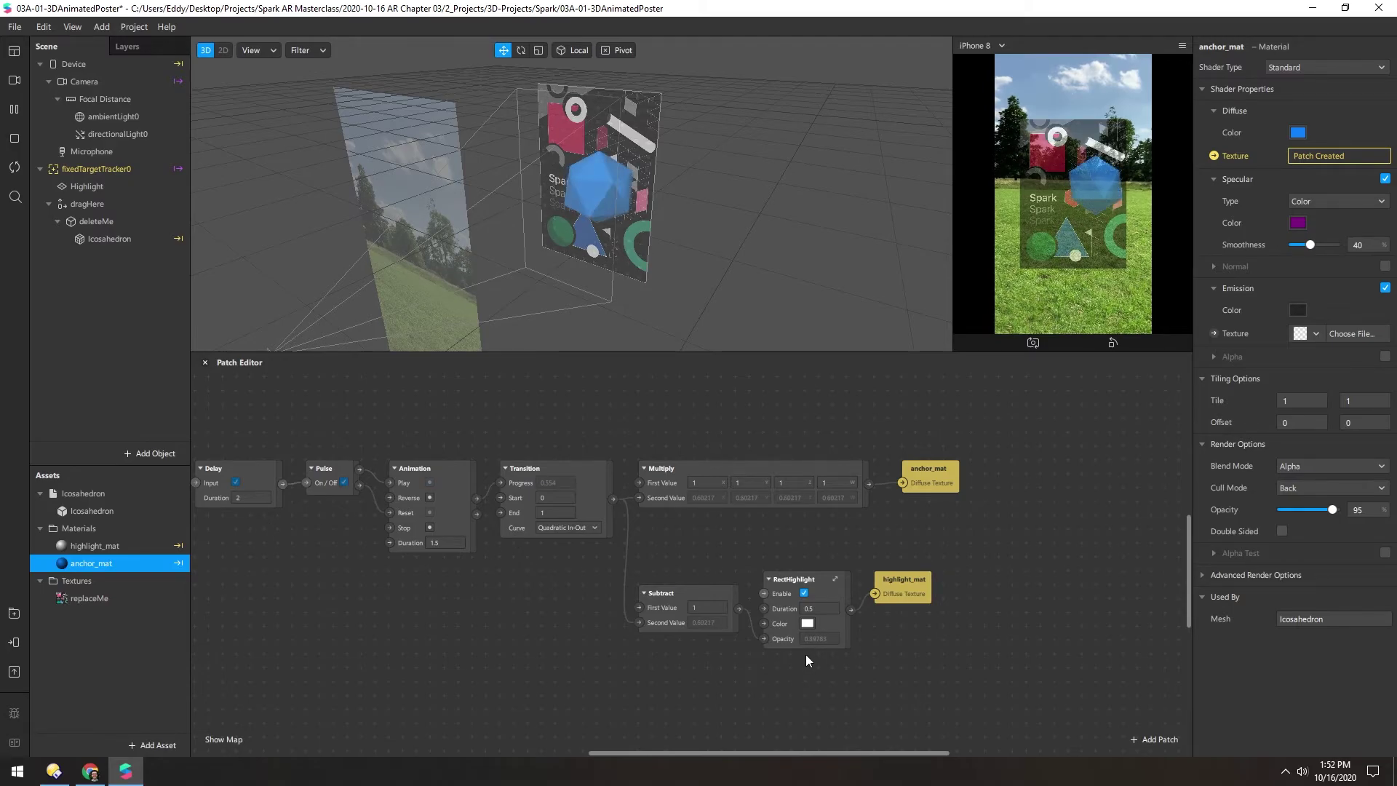
pyautogui.click(14, 167)
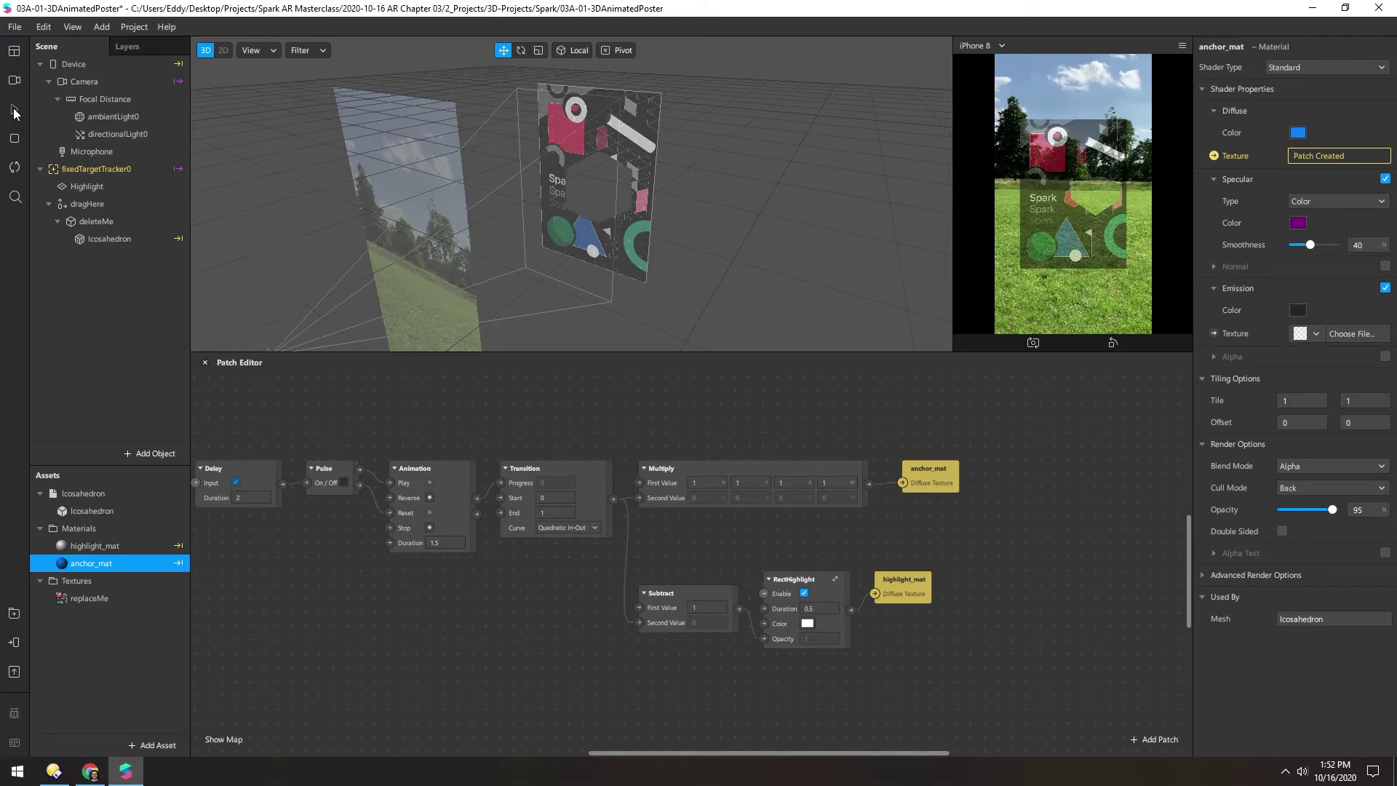
pyautogui.click(14, 109)
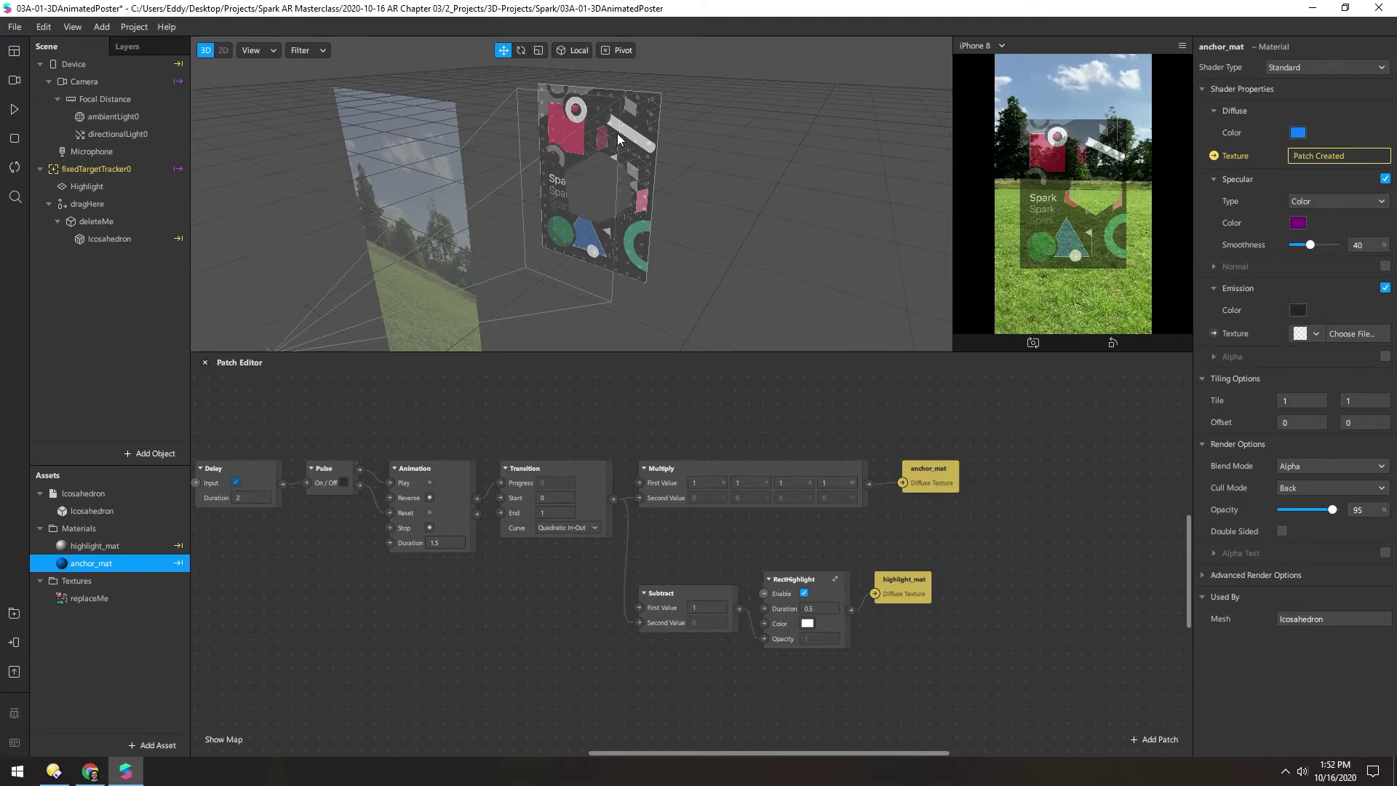
pyautogui.scroll(5, 659, 114)
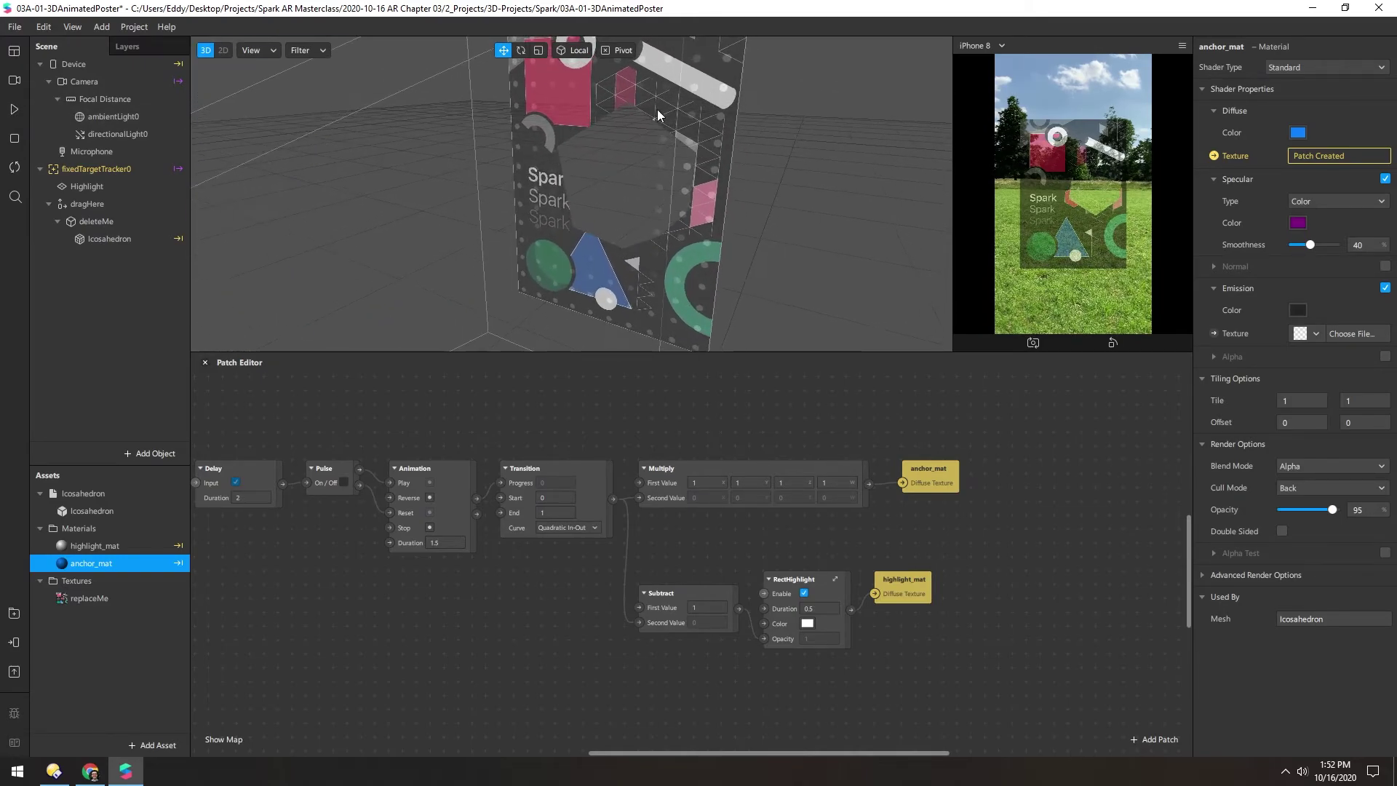
pyautogui.moveTo(659, 114); pyautogui.dragTo(716, 65)
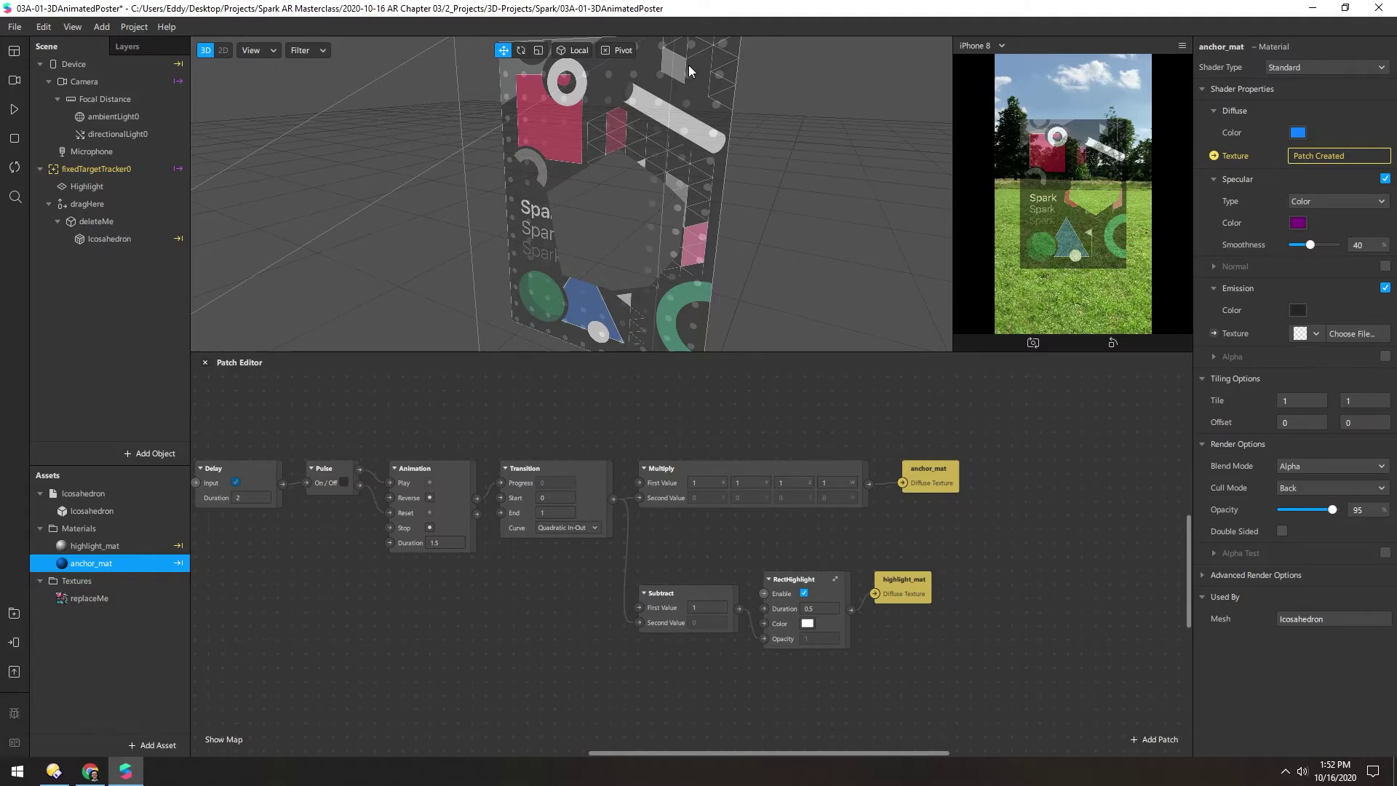
# Inspect the patches inside the RectHighlight group and its nested Dots group, and return to the main patch graph
pyautogui.click(784, 578)
pyautogui.click(834, 578)
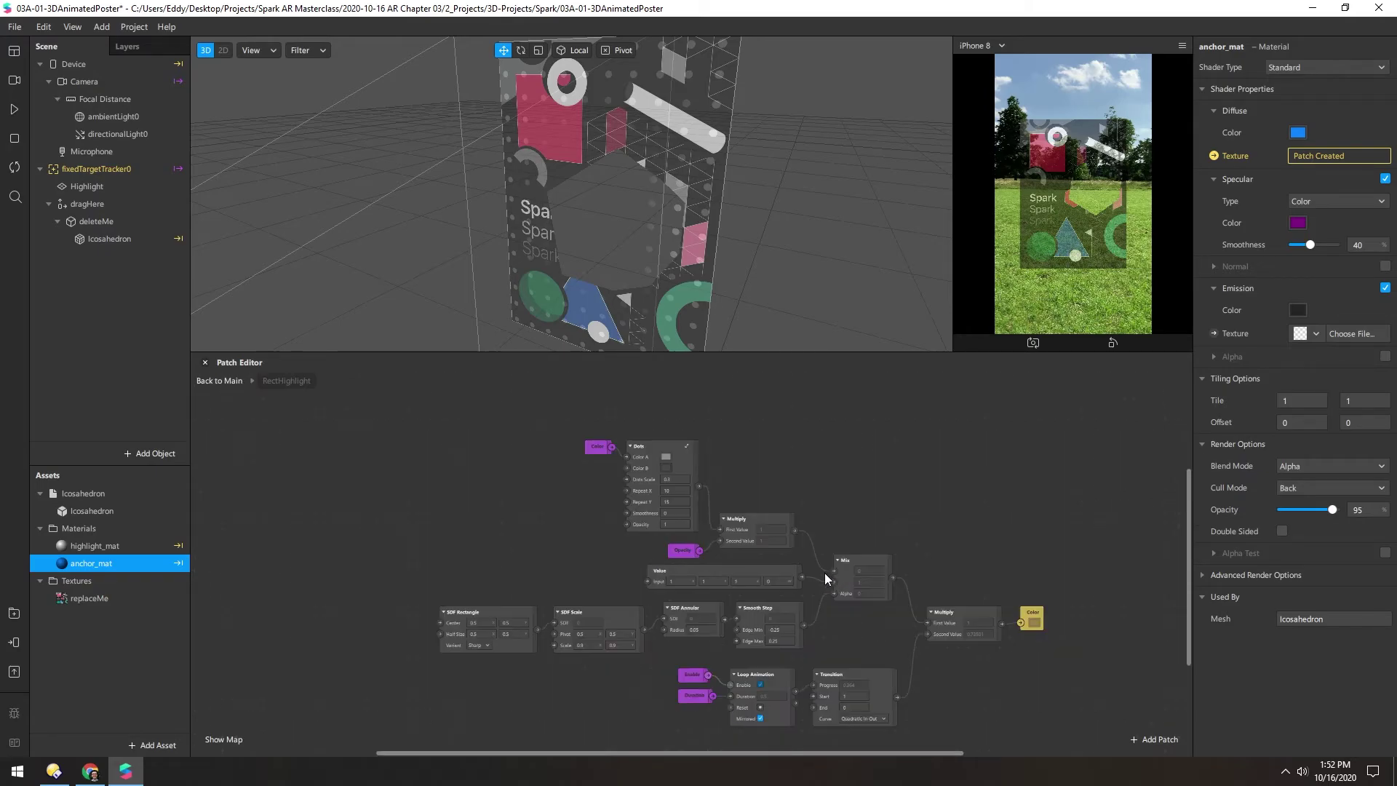
pyautogui.moveTo(543, 537); pyautogui.dragTo(479, 502)
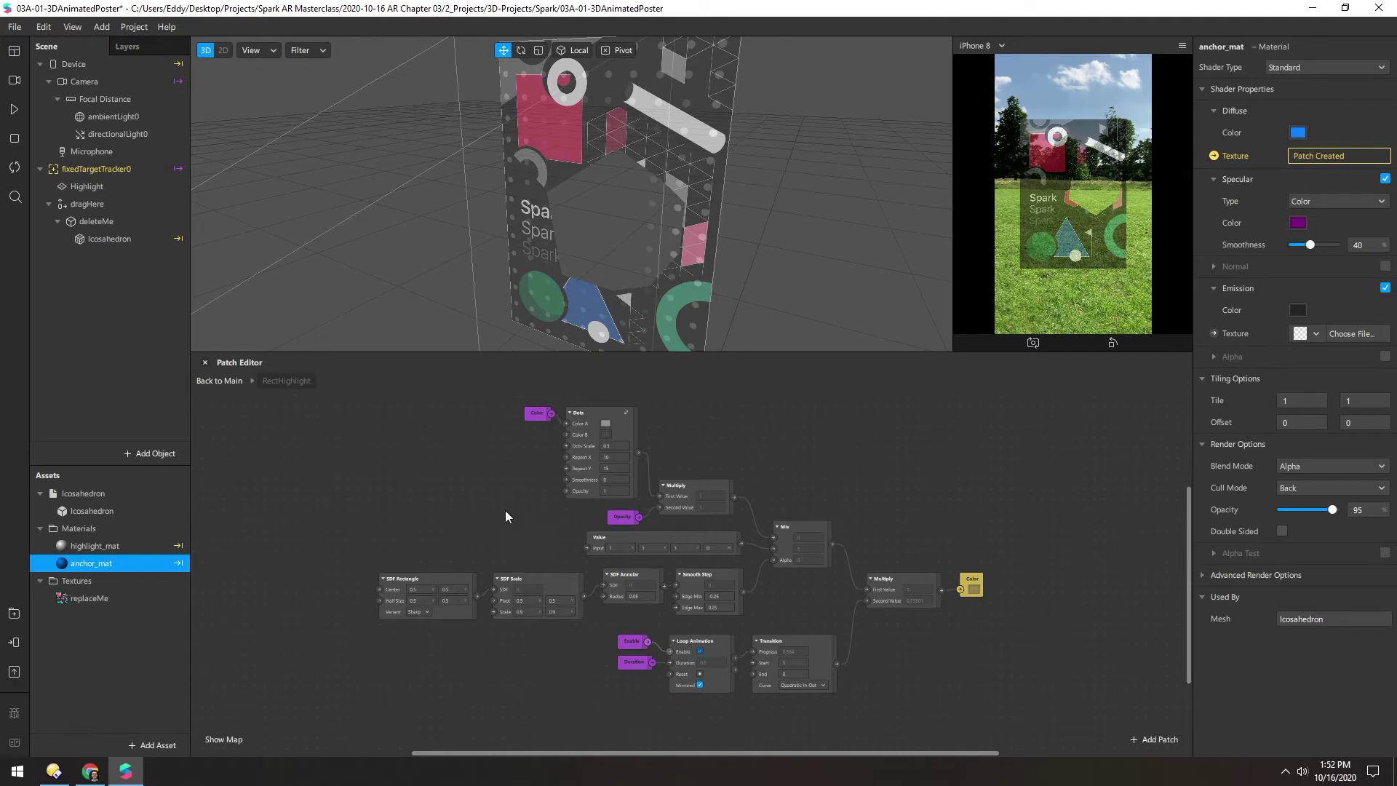
pyautogui.click(585, 425)
pyautogui.click(626, 413)
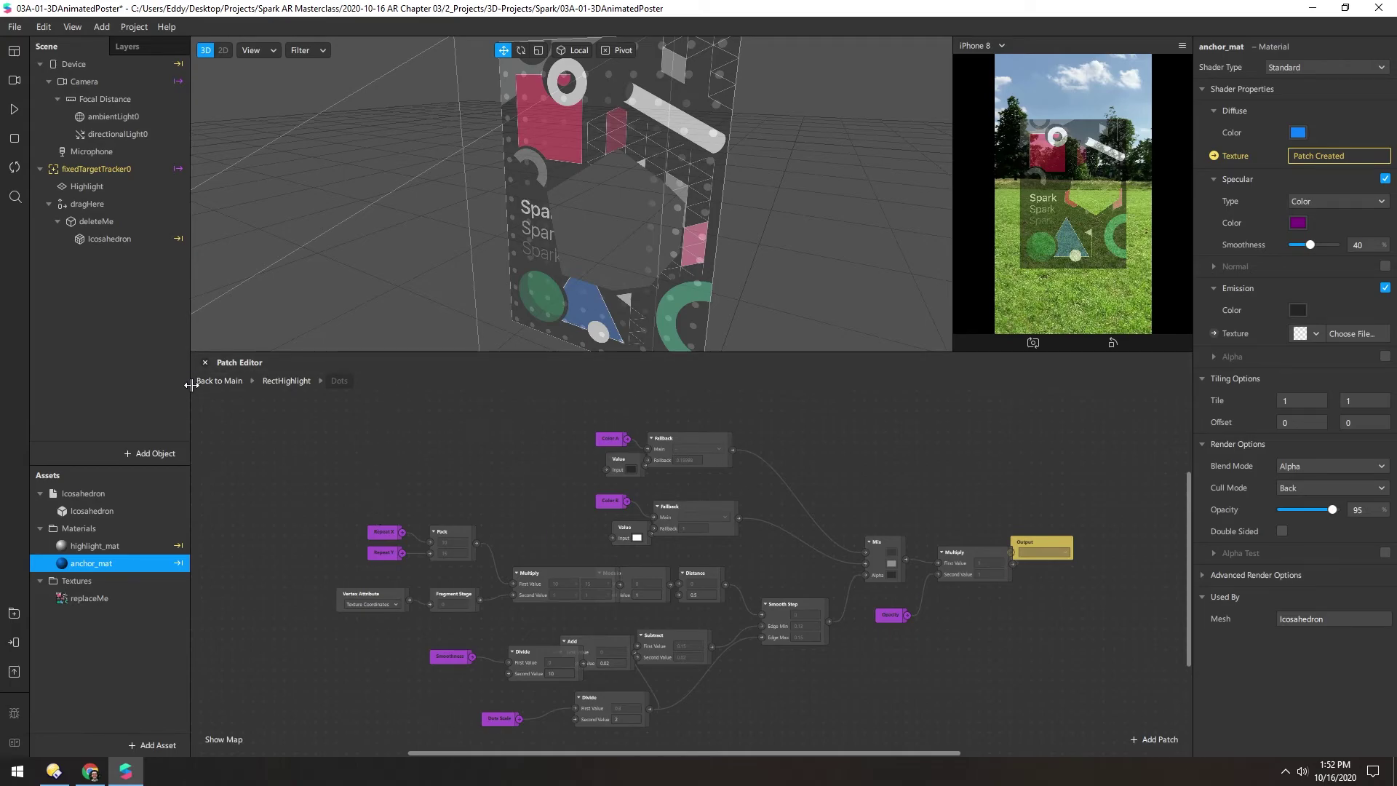
pyautogui.click(283, 382)
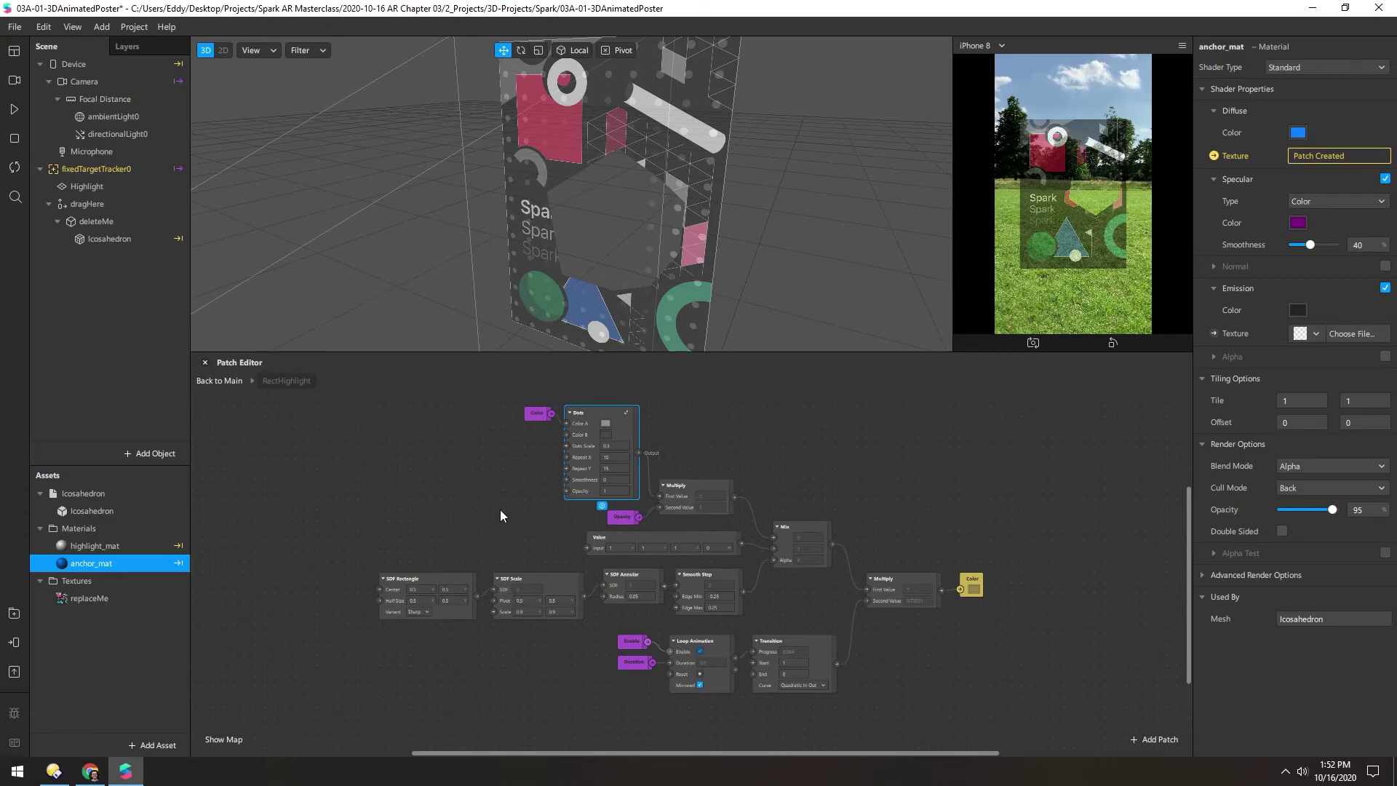
pyautogui.click(211, 382)
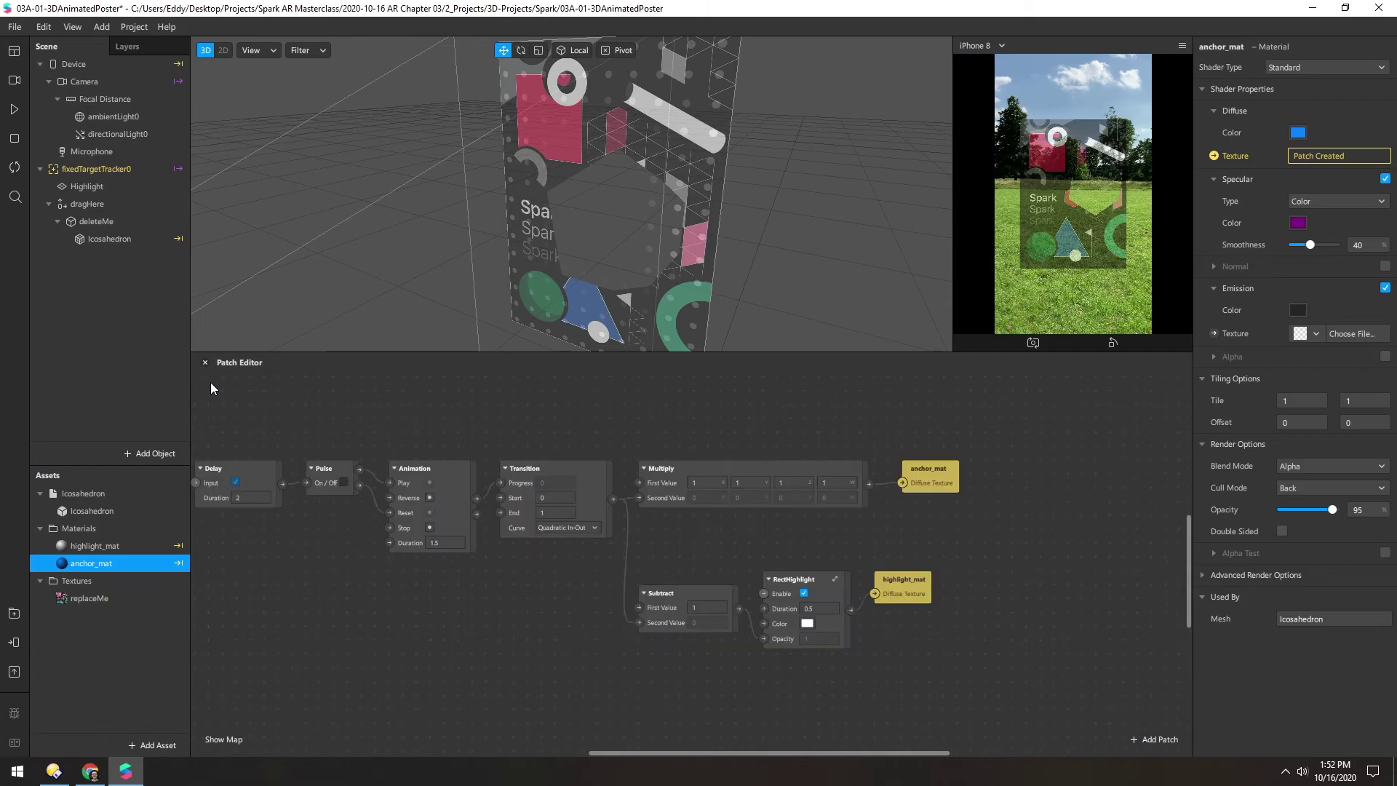
# Review the whole material fade chain, checking the fixedTargetTracker0 properties and the tracker patch's Found output
pyautogui.hscroll(-2, 648, 645)
pyautogui.click(842, 584)
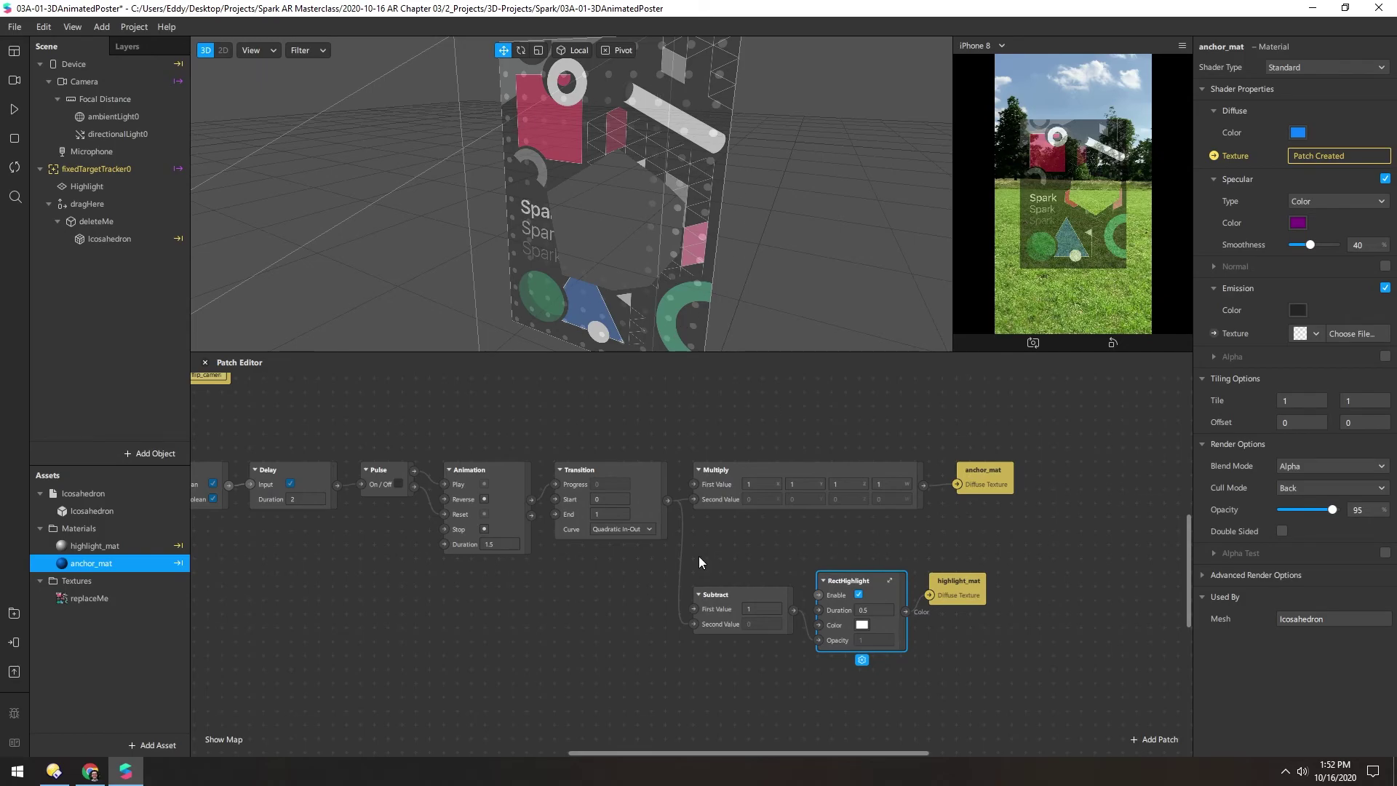
pyautogui.scroll(-5, 425, 570)
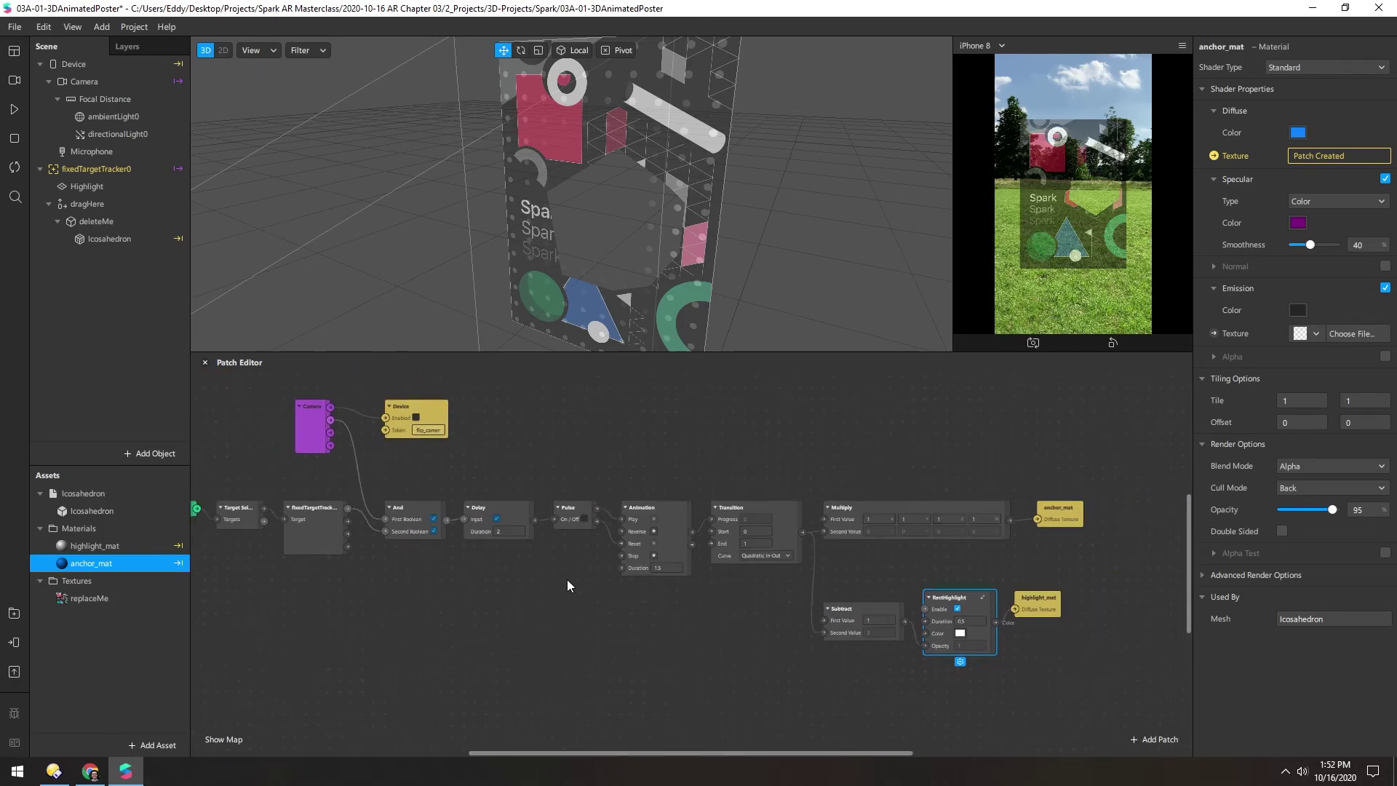
pyautogui.moveTo(491, 588); pyautogui.dragTo(518, 594, button='middle')
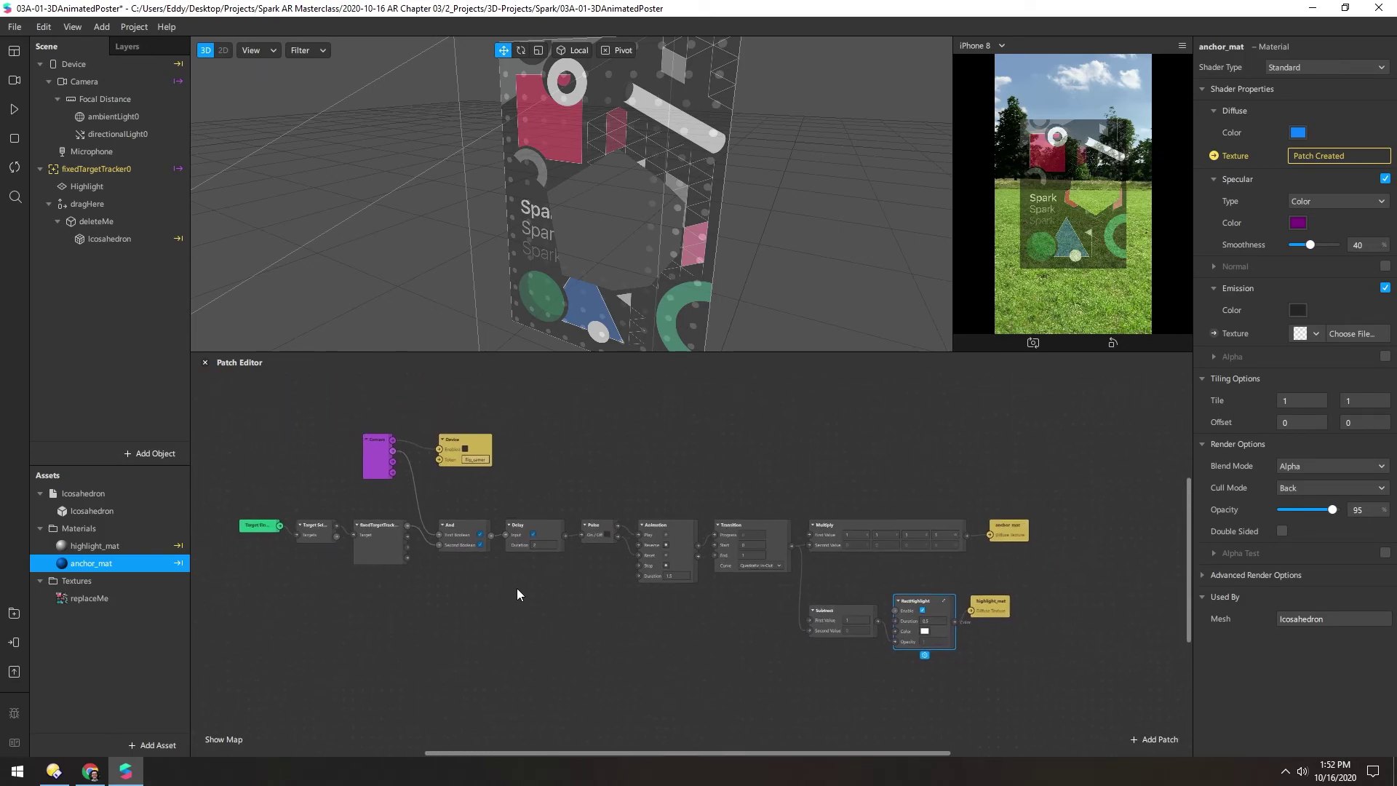
pyautogui.click(87, 169)
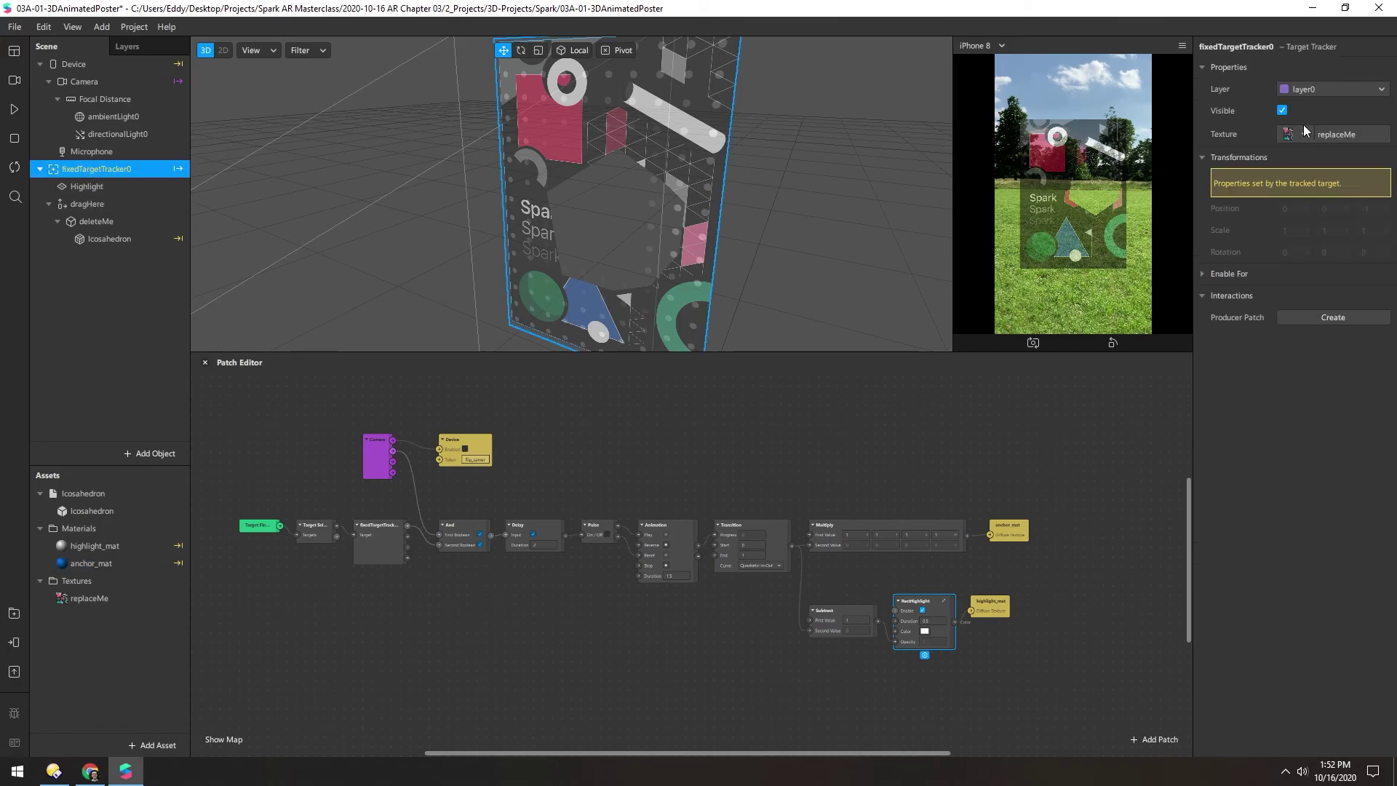
pyautogui.click(407, 525)
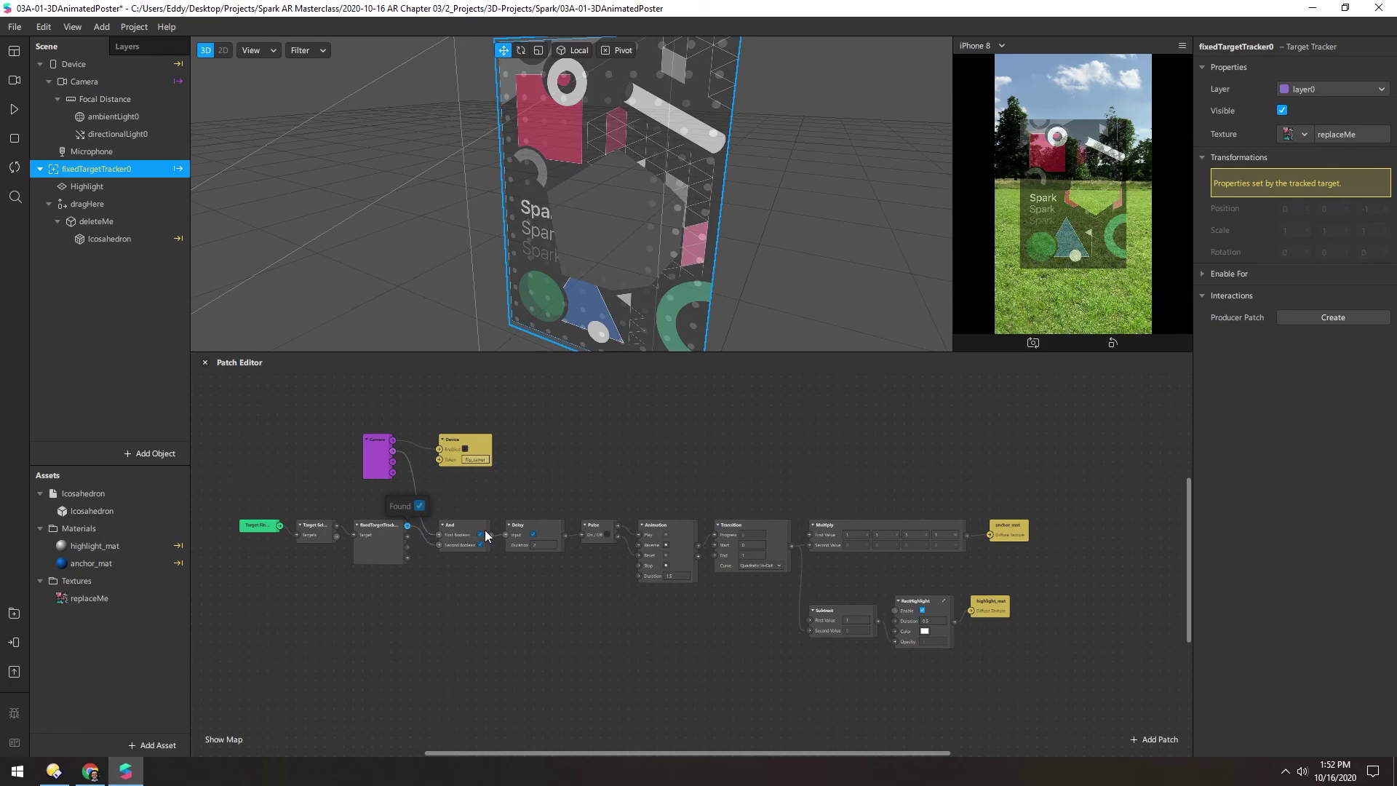